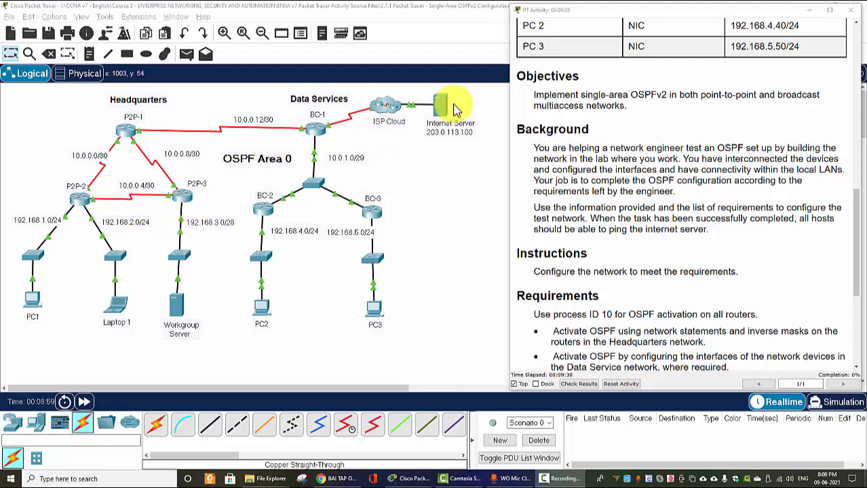
- Read the activity's OSPF requirements, focusing on the process ID and the network statements for the Headquarters routers
left_click_drag(416, 162, 471, 105)
left_click(436, 167)
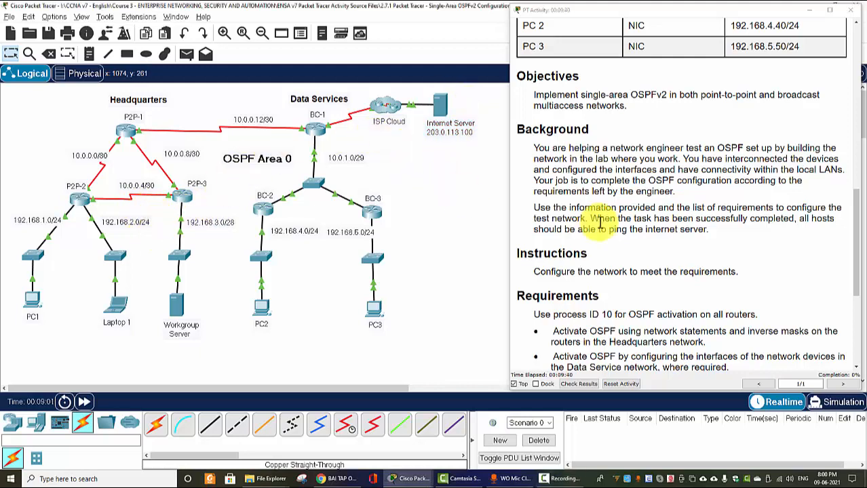
scroll(600, 224, "down", 5)
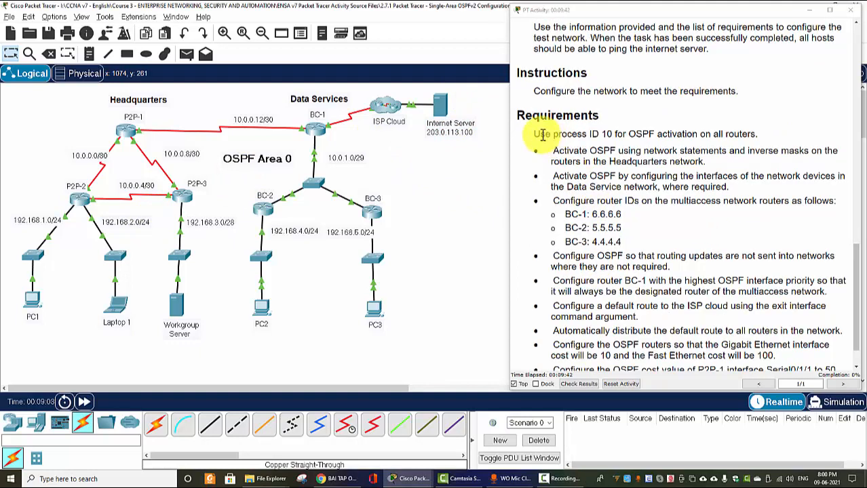
left_click_drag(536, 134, 631, 133)
left_click(635, 138)
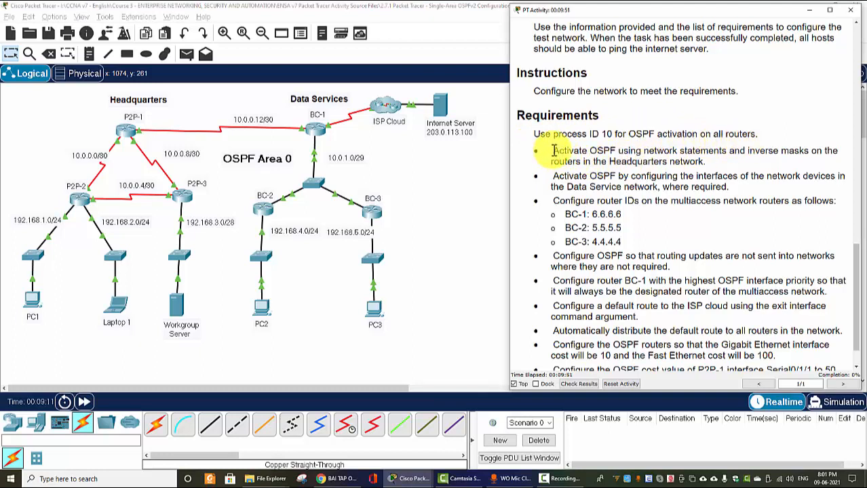
left_click_drag(554, 150, 624, 157)
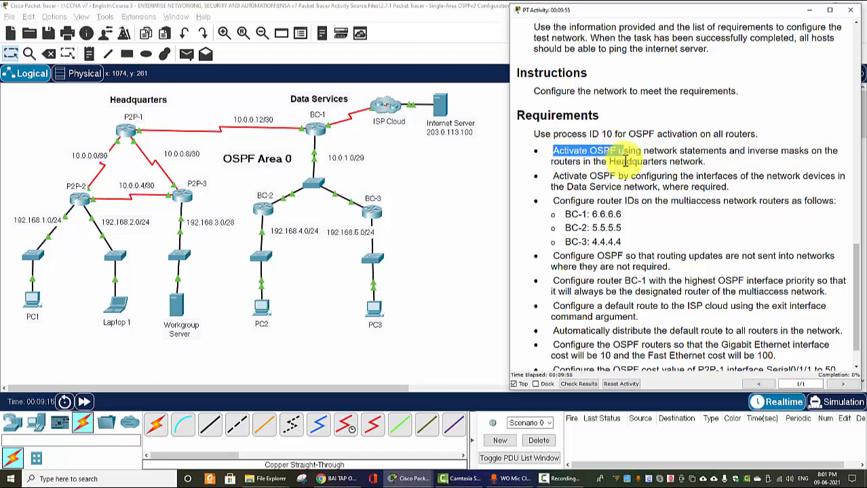
left_click(665, 153)
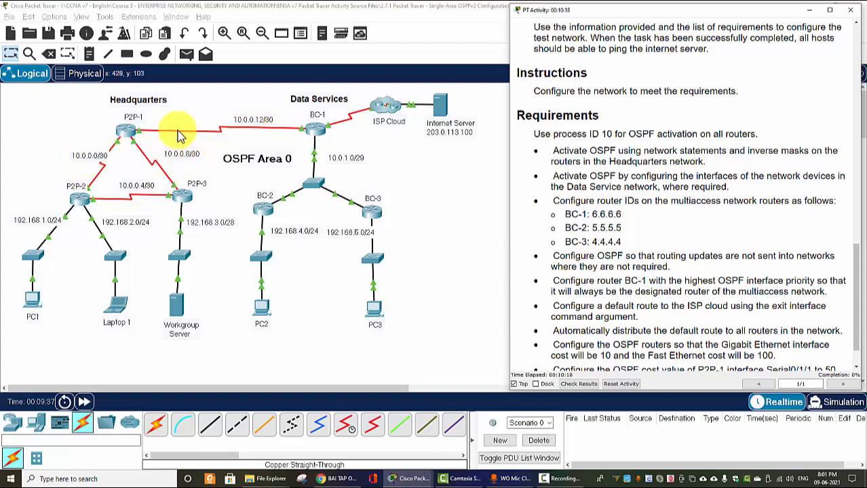
- Open the P2P-1 router's command line, enter global configuration mode and start OSPF process 10
left_click(125, 136)
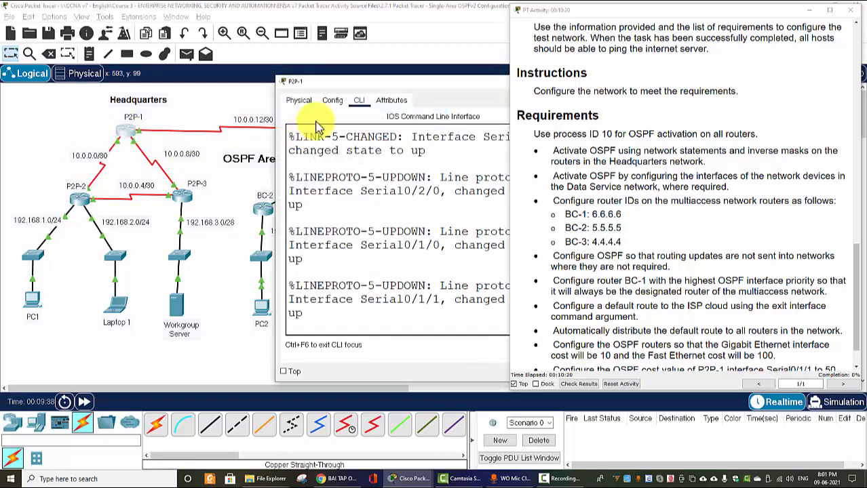
left_click_drag(412, 87, 292, 49)
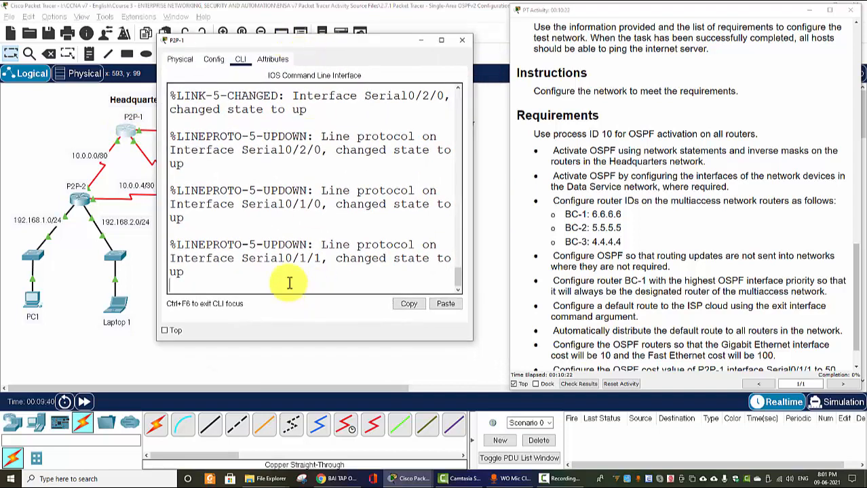
key("Return")
type("en")
key("Return")
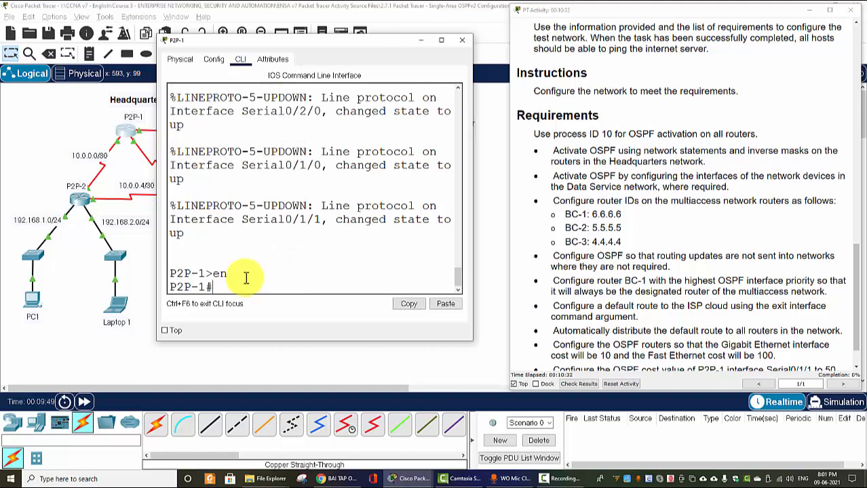
type("conf t")
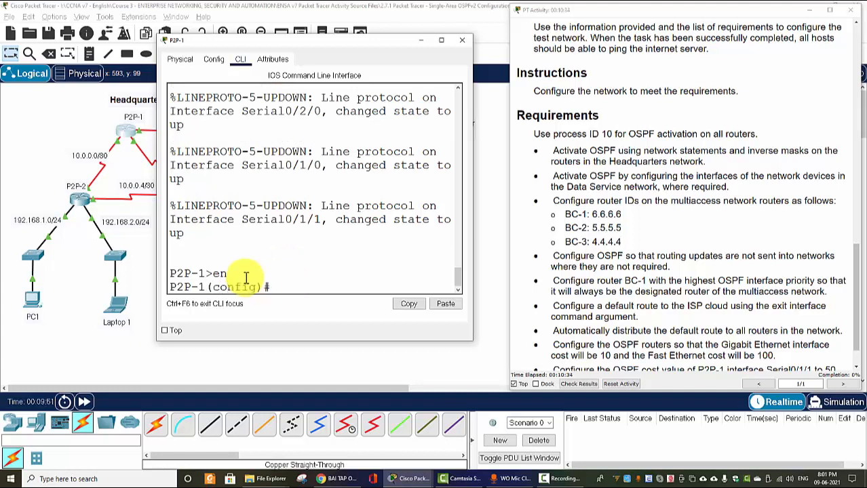
key("Return")
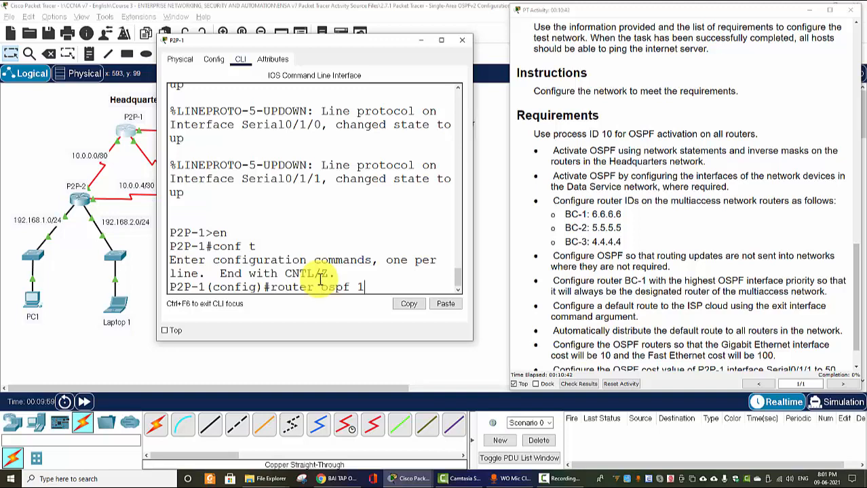
key("Return")
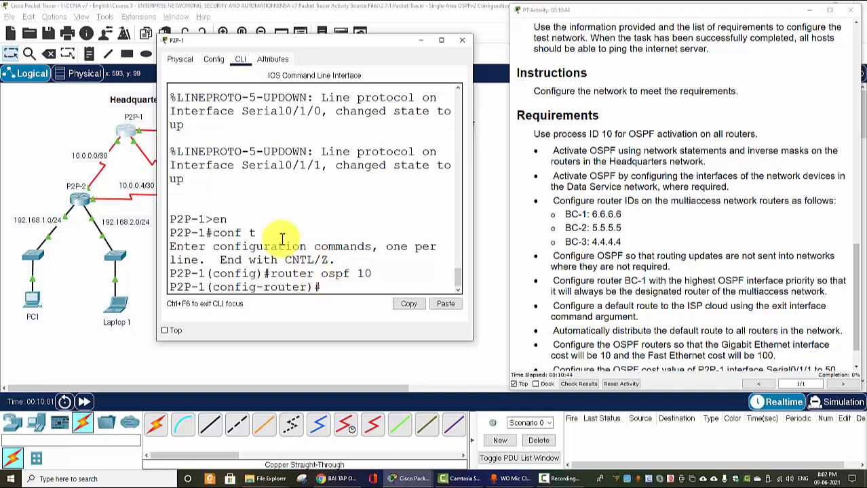
- Add network 10.0.0.0 with wildcard mask 0.0.0.3 to area 0 in P2P-1's OSPF process
left_click_drag(330, 43, 383, 54)
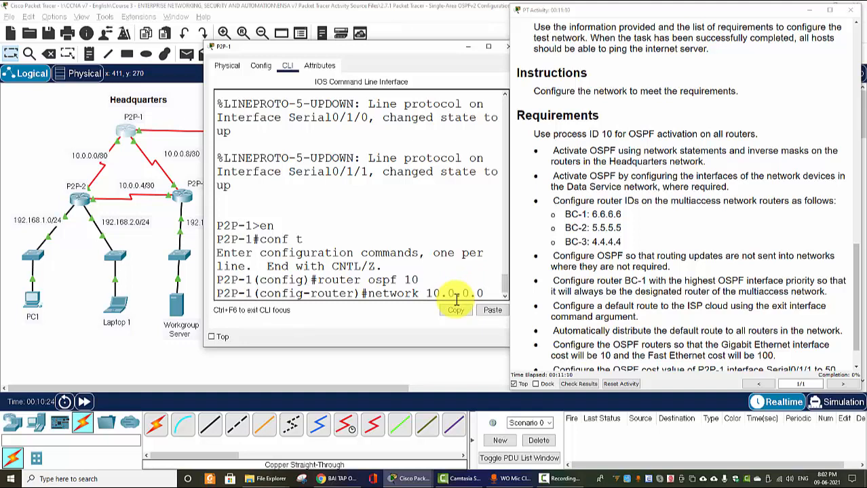
type("0.0.0.03 area")
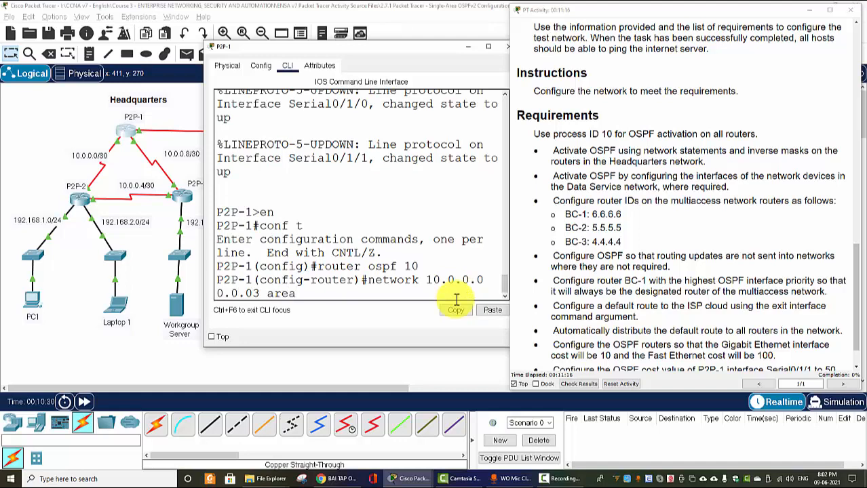
type("0")
key("Return")
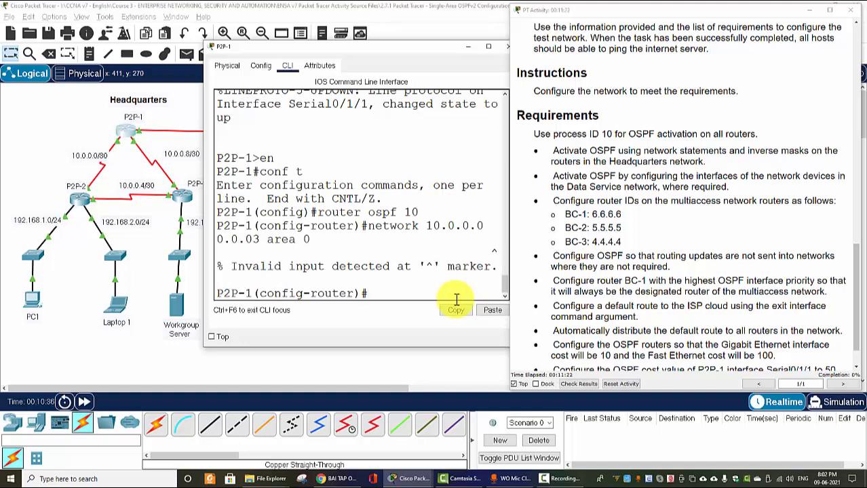
key("Up")
key("Left")
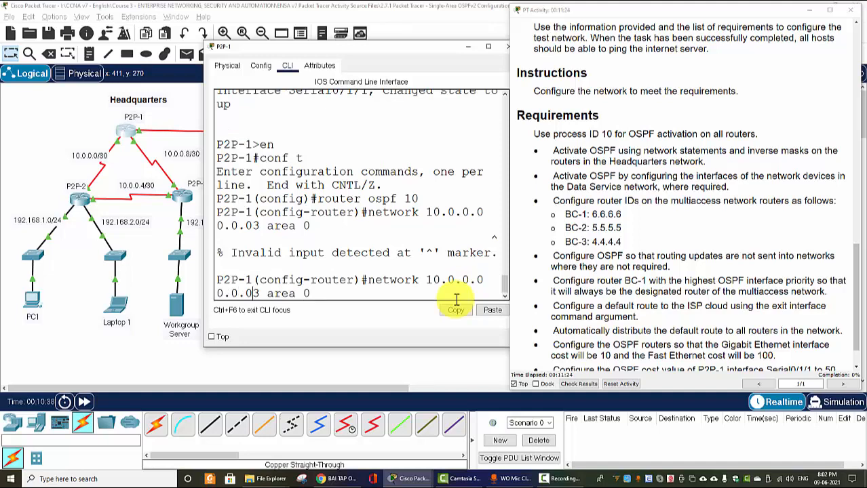
type(".")
key("Return")
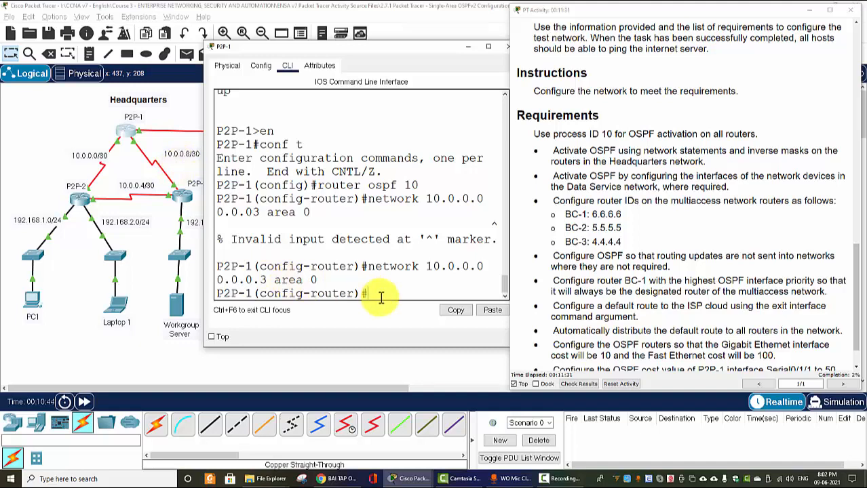
- Add networks 10.0.0.8 and 10.0.0.12 to area 0 on P2P-1 with wildcard mask 0.0.0.3, and minimize its window
key("Up")
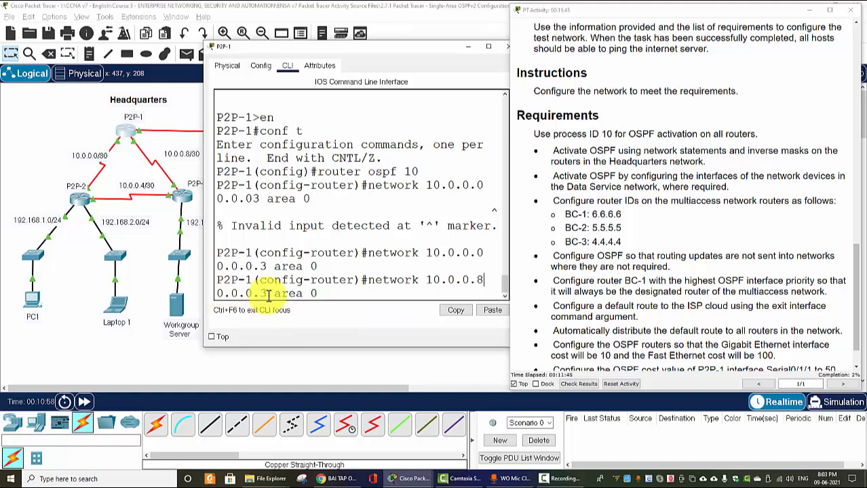
key("Return")
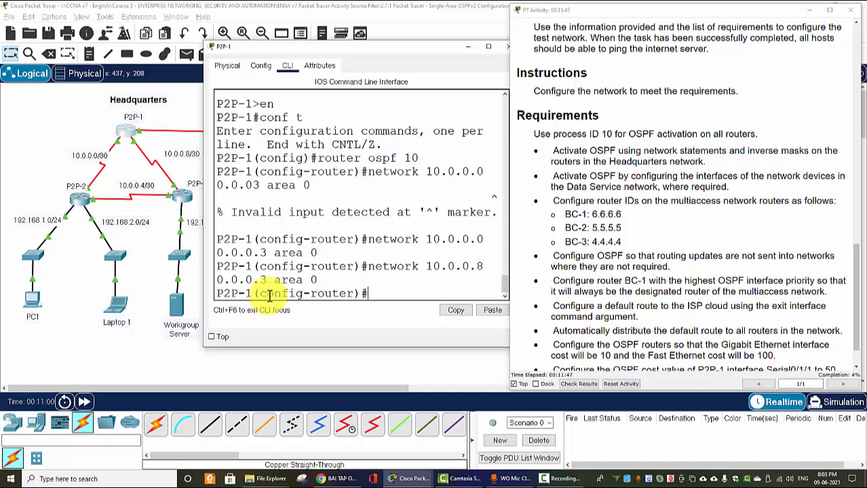
left_click_drag(358, 46, 253, 69)
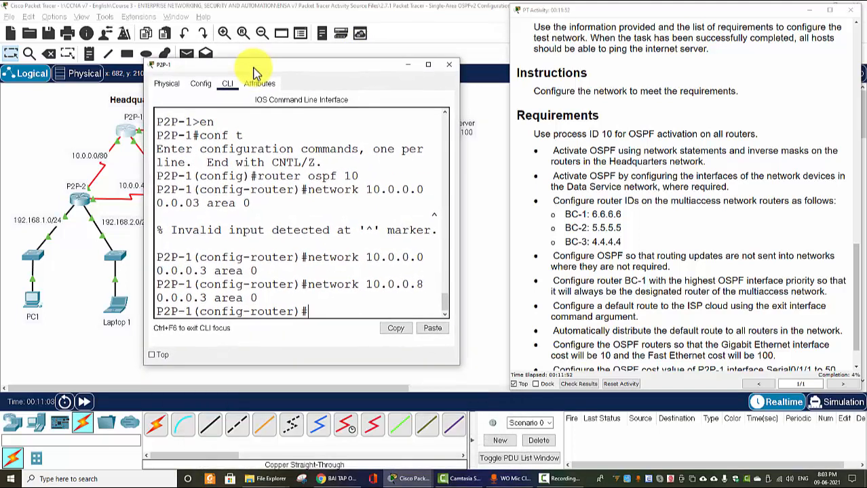
key("Up")
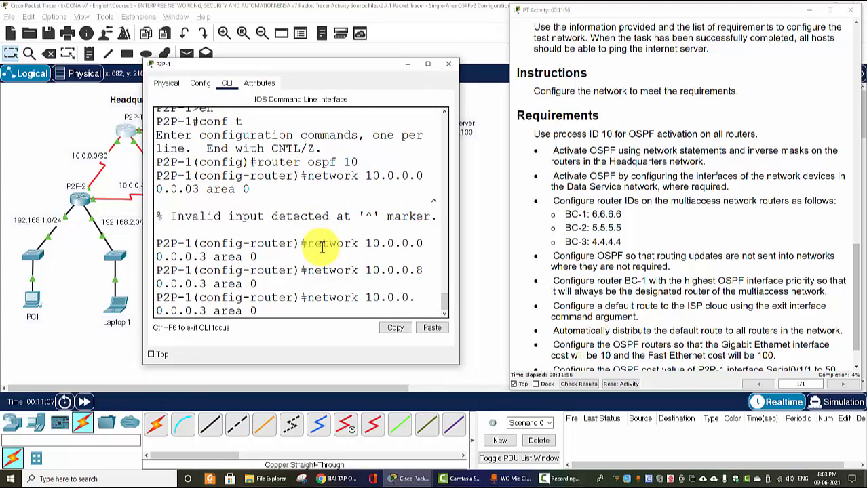
key("Return")
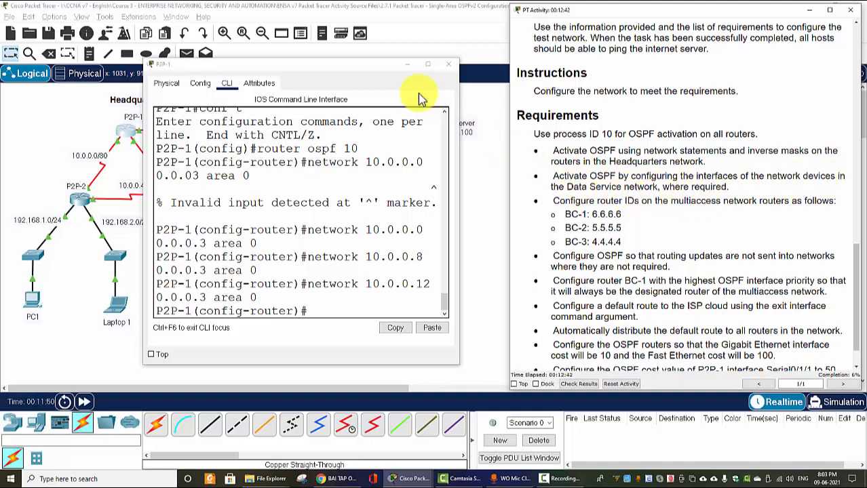
left_click(408, 65)
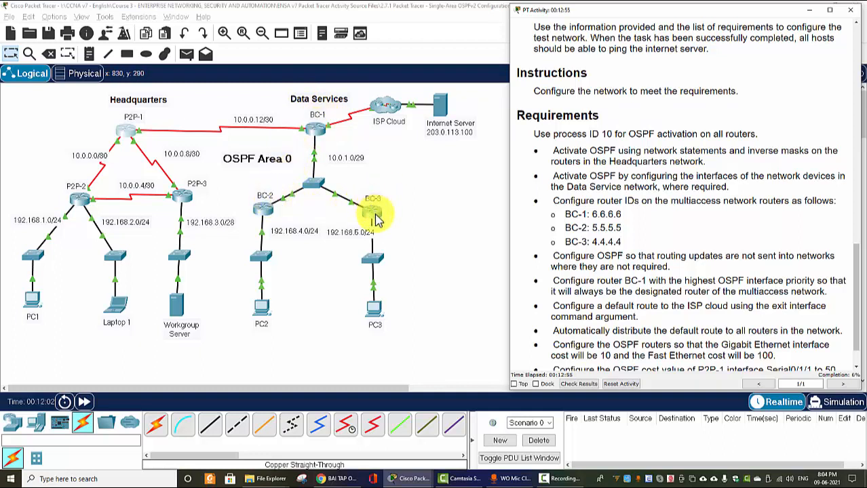
- Open the BC-1 router's command line beside the topology and enter privileged EXEC mode
left_click(318, 130)
left_click_drag(480, 82, 576, 38)
key("Return")
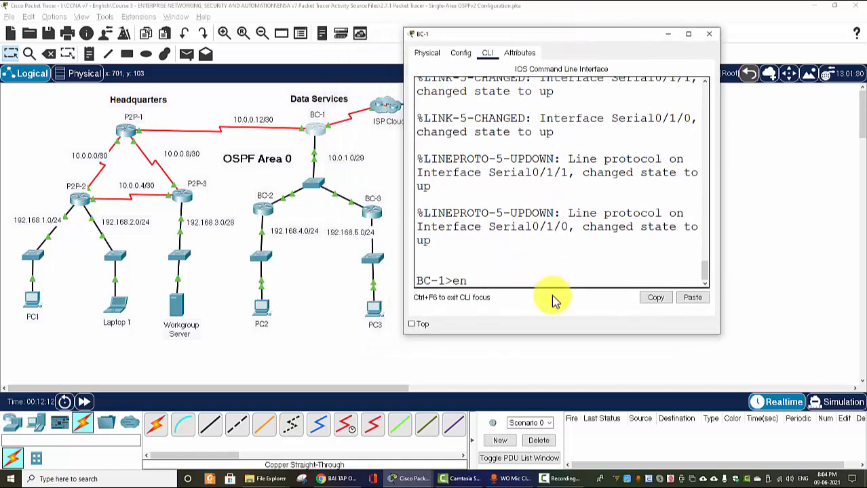
type("en")
key("Return")
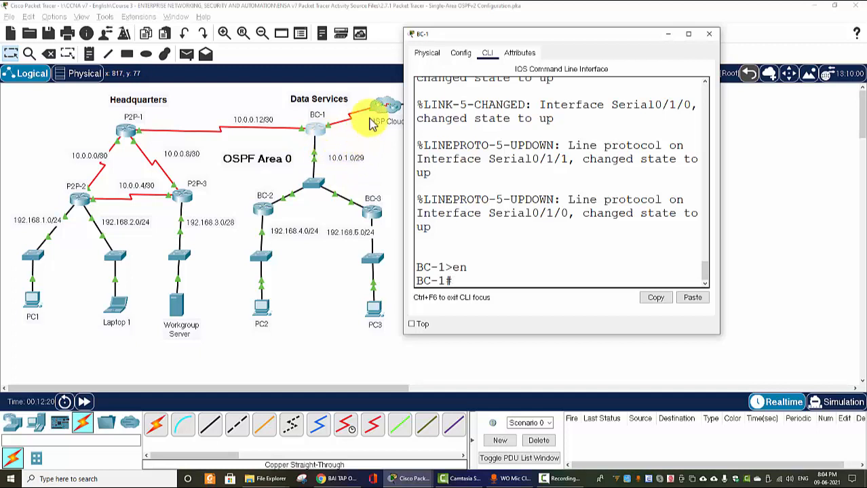
- Check BC-1's port labels in the topology and start OSPF process 10 from its global configuration mode
left_click(337, 137)
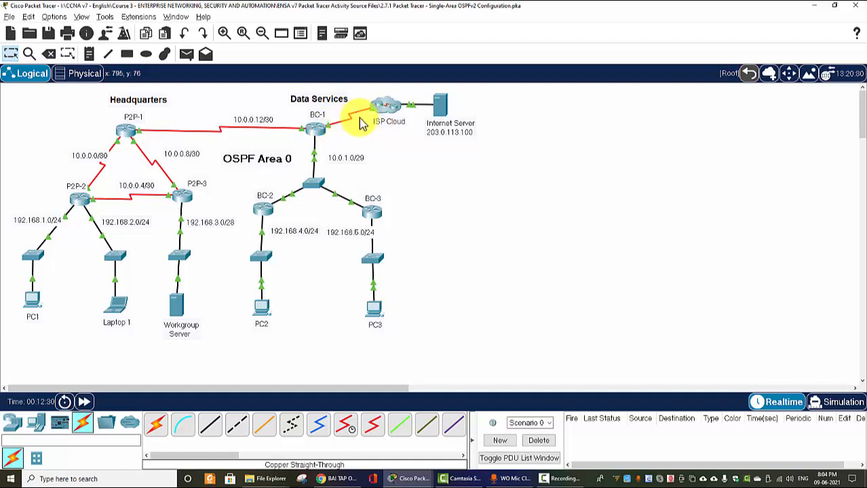
mouse_move(330, 132)
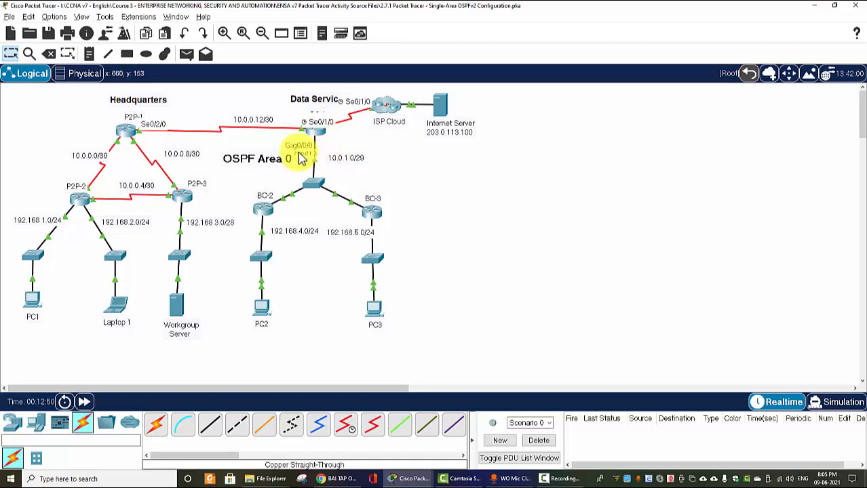
left_click(323, 133)
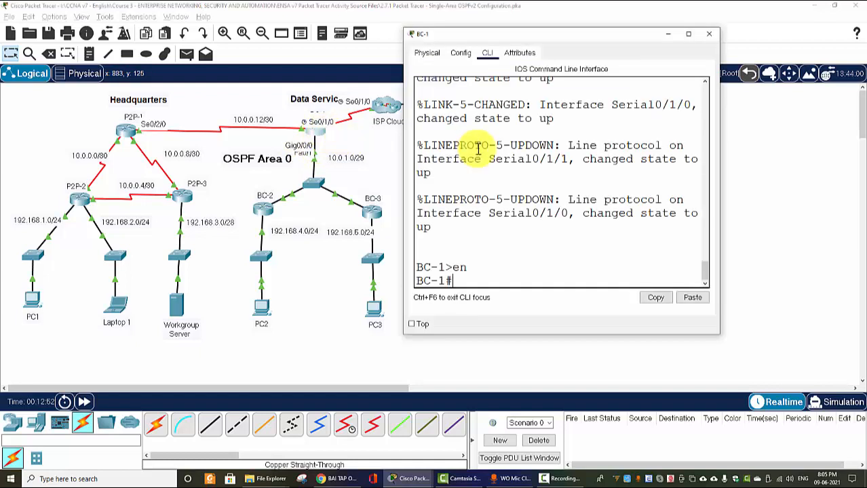
type("conf t")
key("Return")
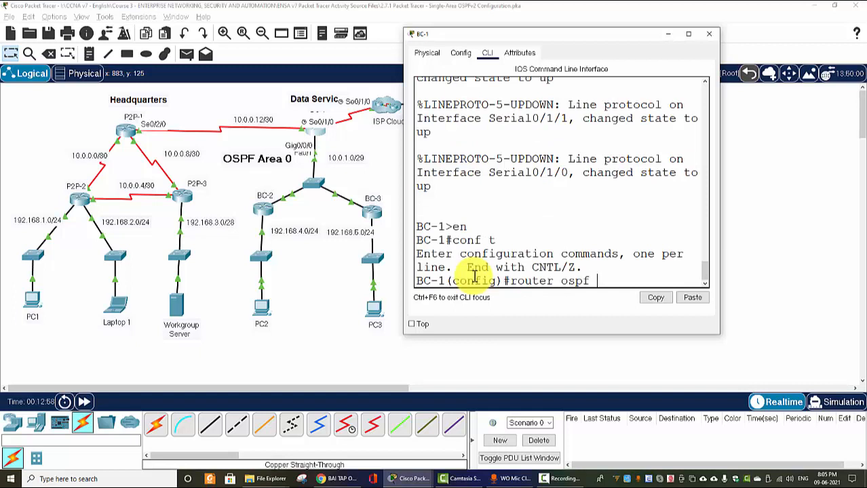
type("router ospf 10")
key("Return")
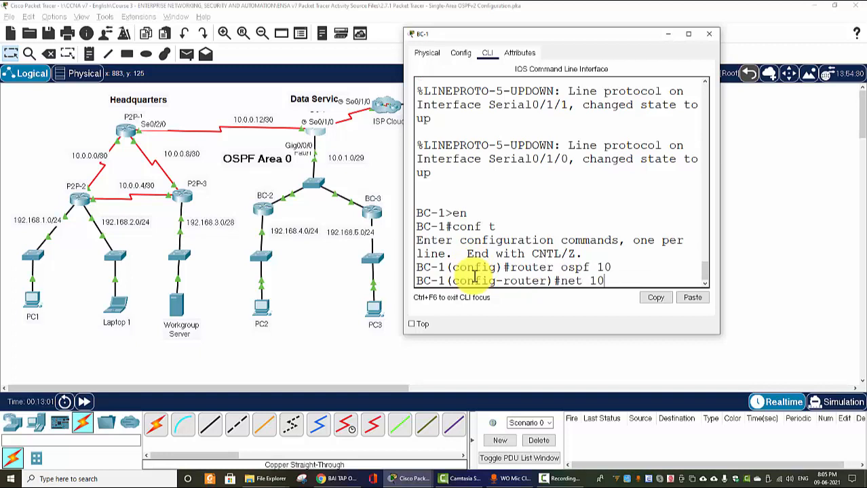
- Add network 10.0.0.12 with wildcard mask 0.0.0.3 to area 0 on BC-1, and check the OSPF adjacency message
type("net 10.0.0.12")
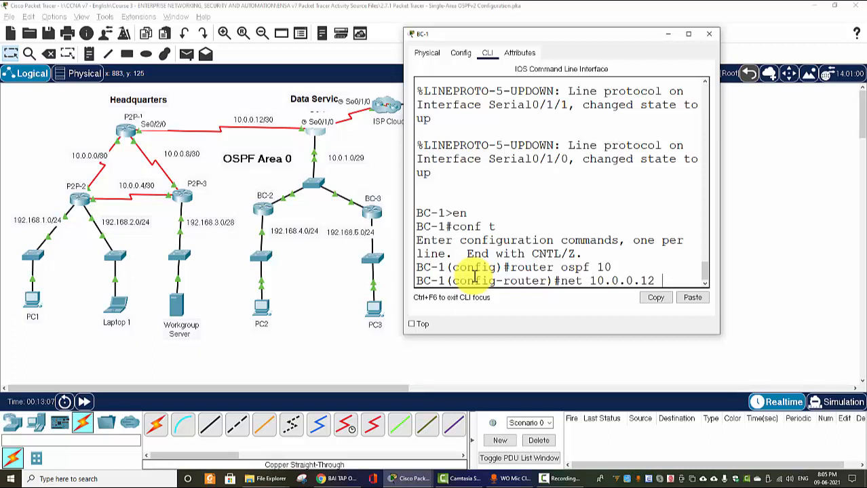
type("0.0.0.")
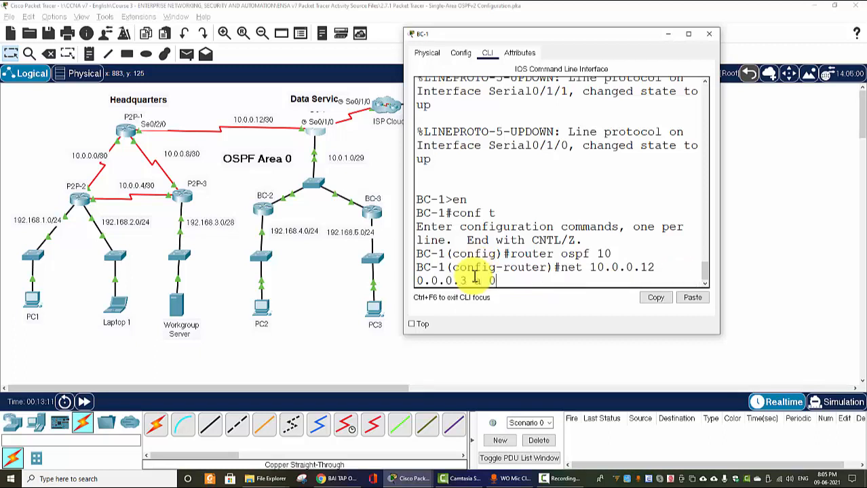
type("3 a 0")
key("Return")
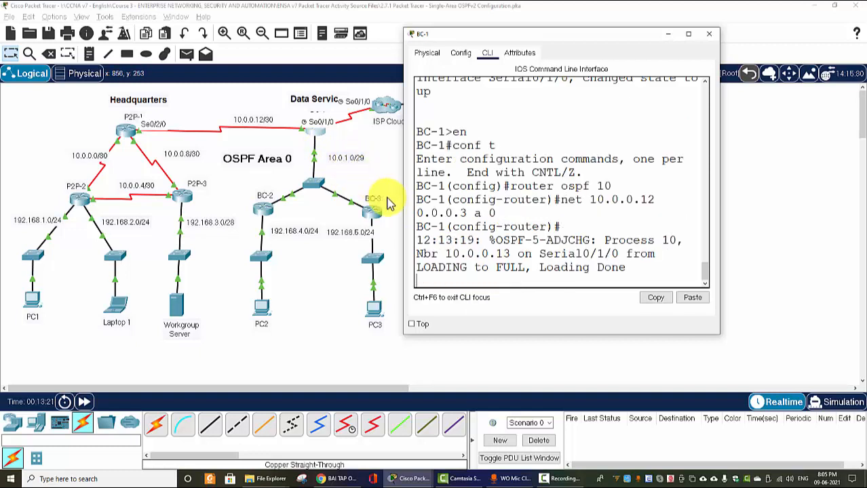
key("Return")
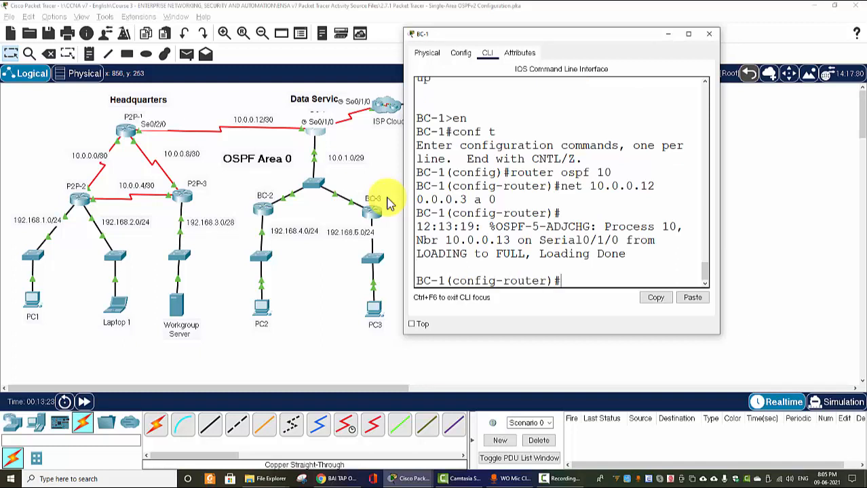
left_click_drag(424, 226, 638, 251)
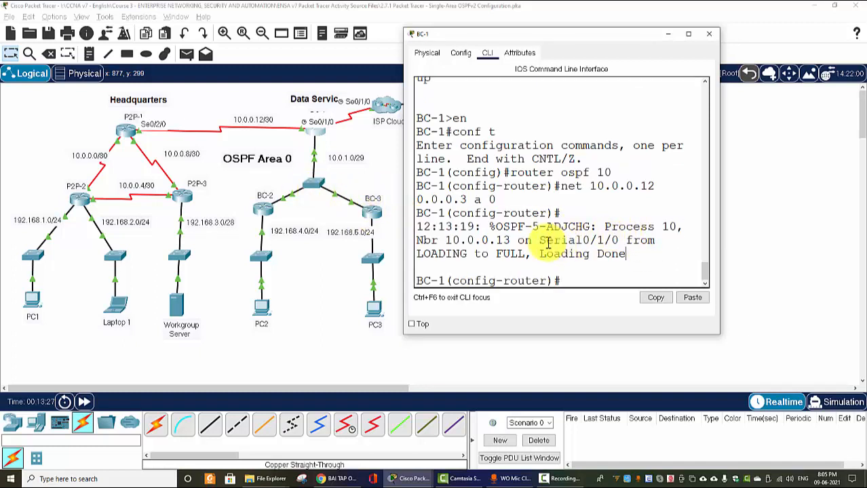
left_click_drag(539, 241, 613, 241)
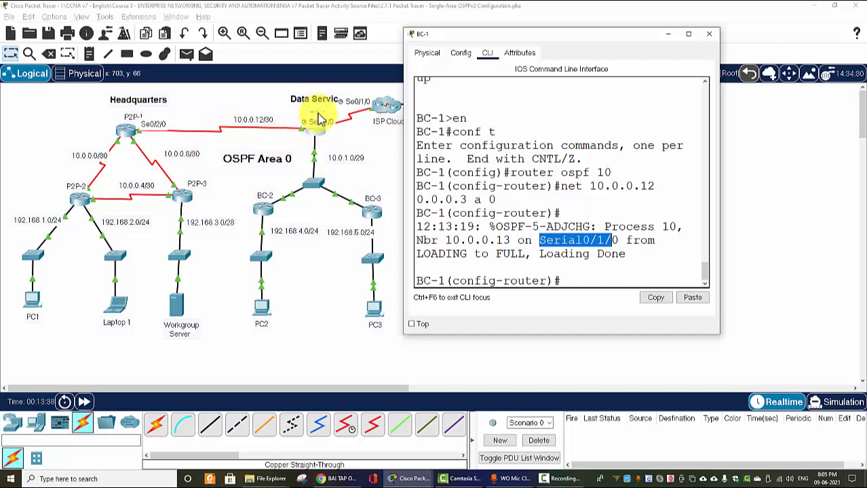
- Add network 10.0.1.0 with wildcard mask 0.0.0.7 to area 0 on BC-1, and close its window
left_click(581, 281)
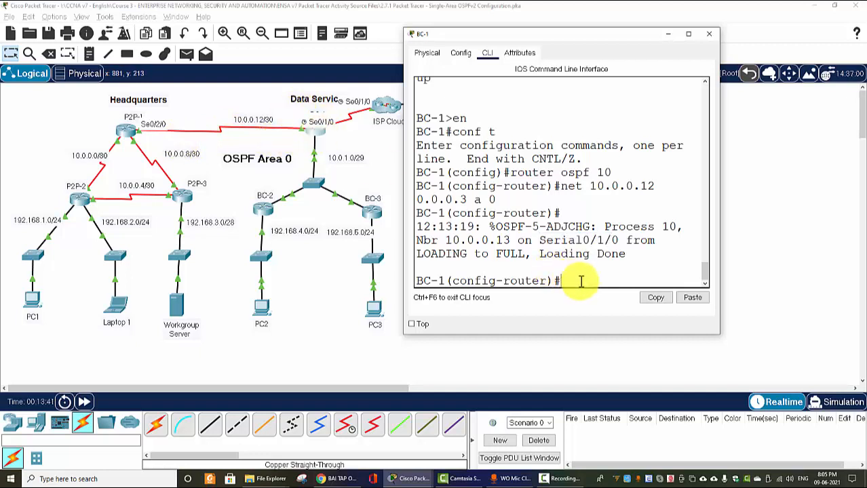
key("Up")
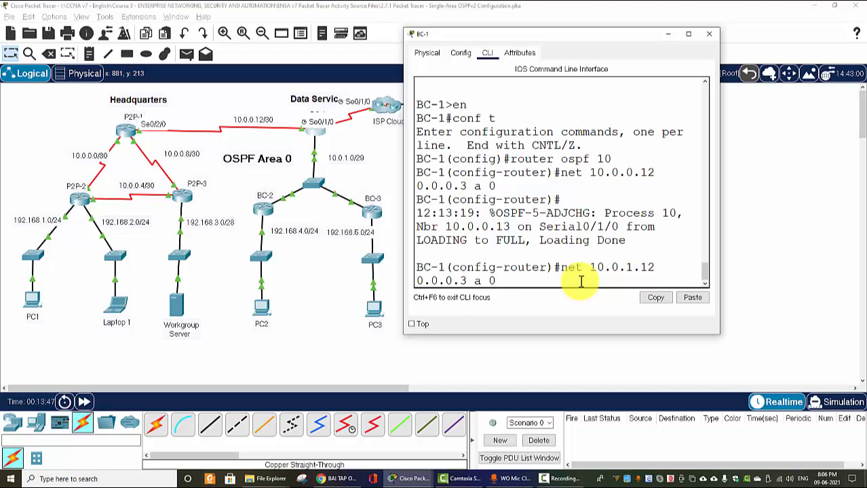
key("BackSpace")
key("BackSpace")
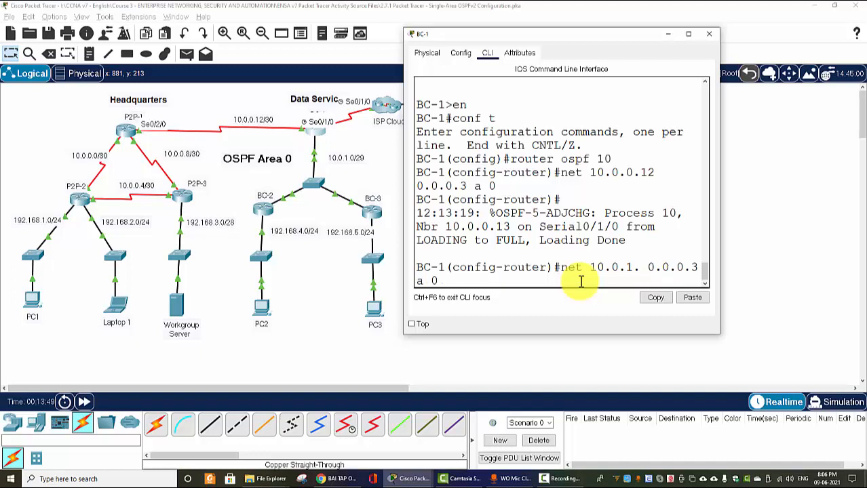
type("0")
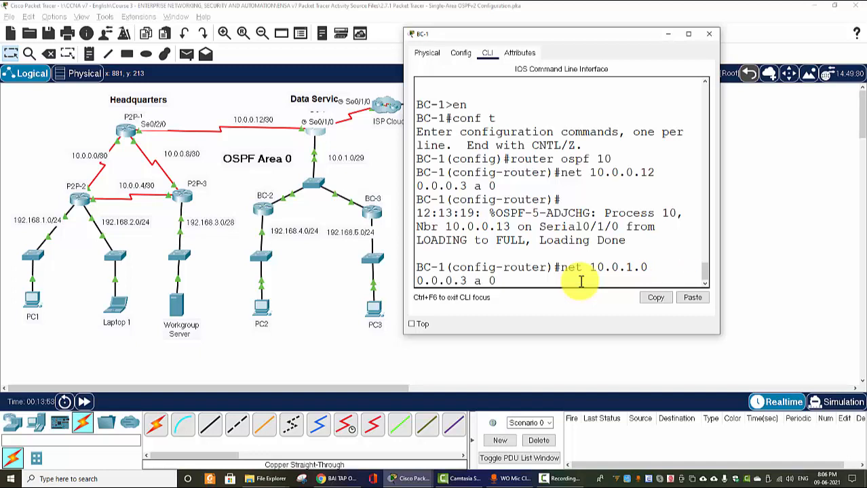
key("BackSpace")
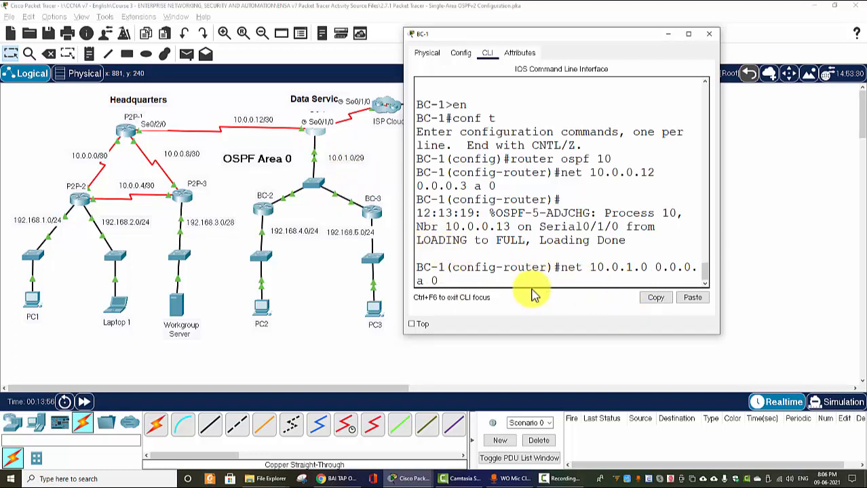
type("8")
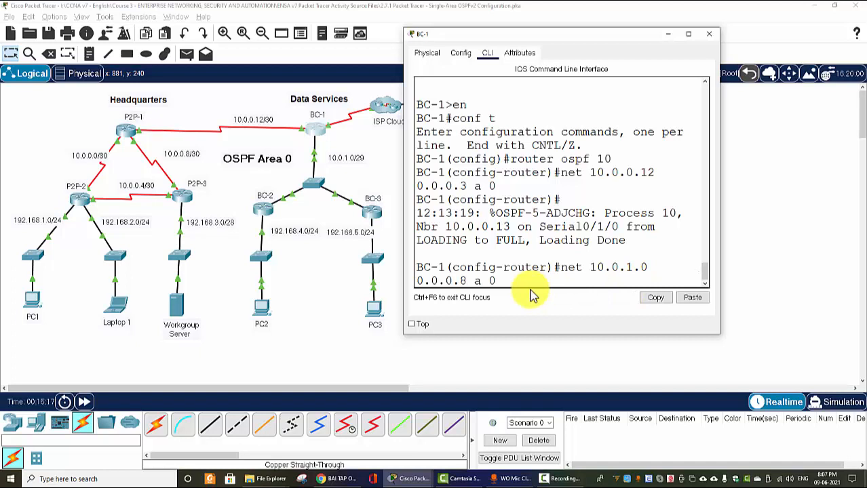
type("7")
key("BackSpace")
key("Return")
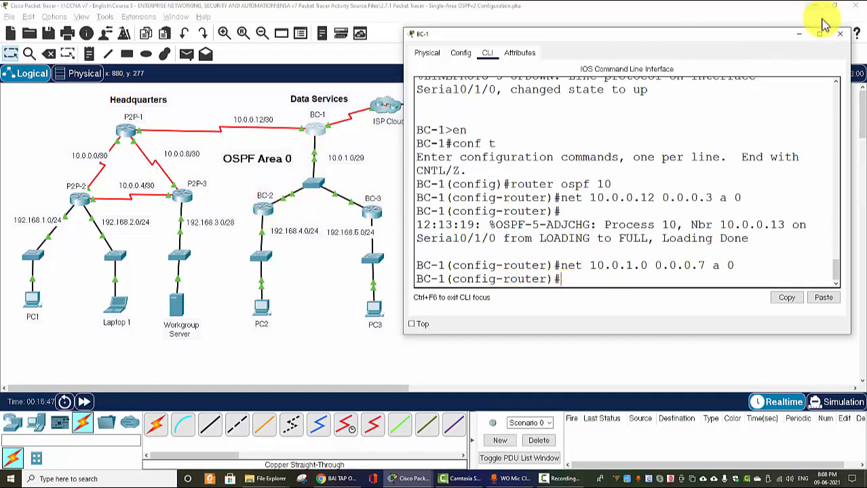
left_click(840, 34)
- Open the BC-2 router's command line widened beside the topology and enter privileged EXEC mode
left_click(264, 210)
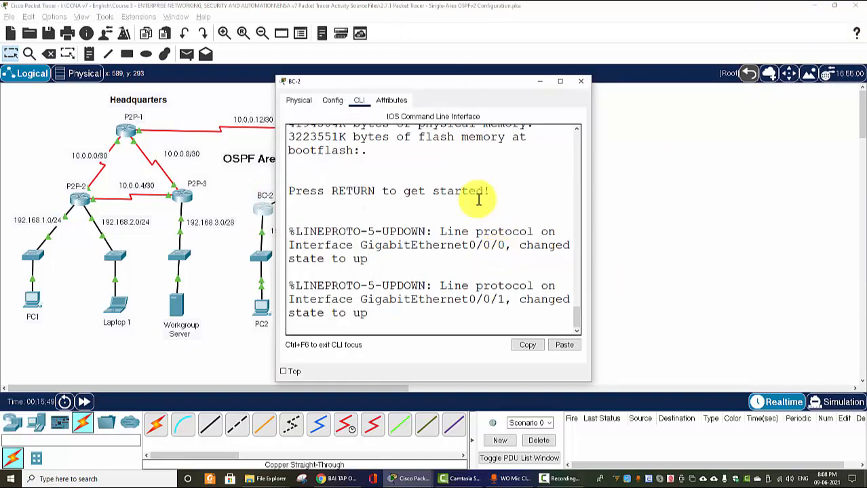
left_click_drag(474, 82, 616, 69)
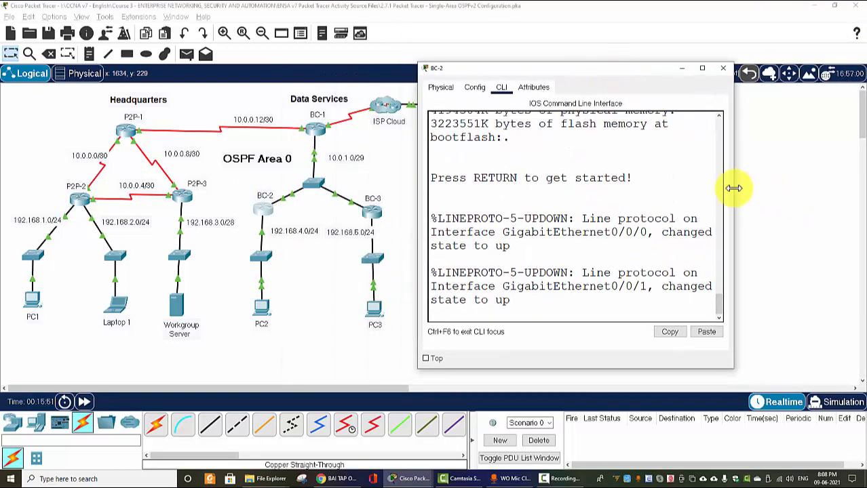
left_click_drag(733, 188, 861, 185)
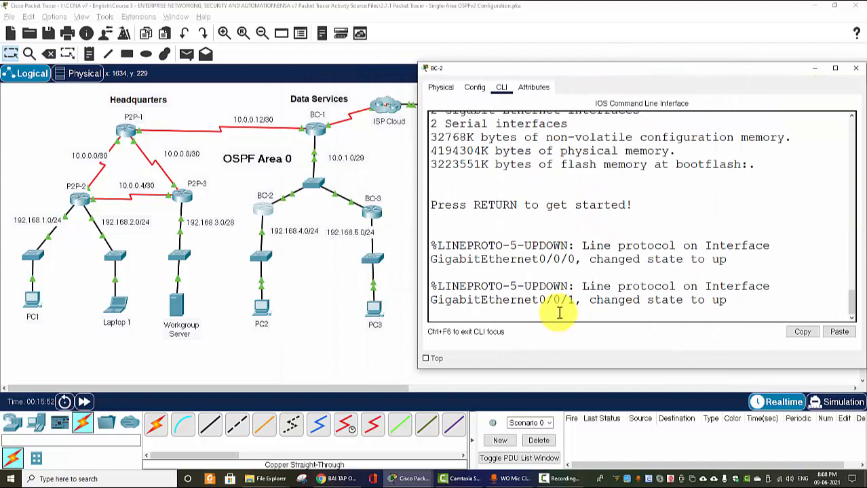
key("Return")
type("en")
key("Return")
- Enter global configuration mode on BC-2 and start OSPF process 10
type("conf")
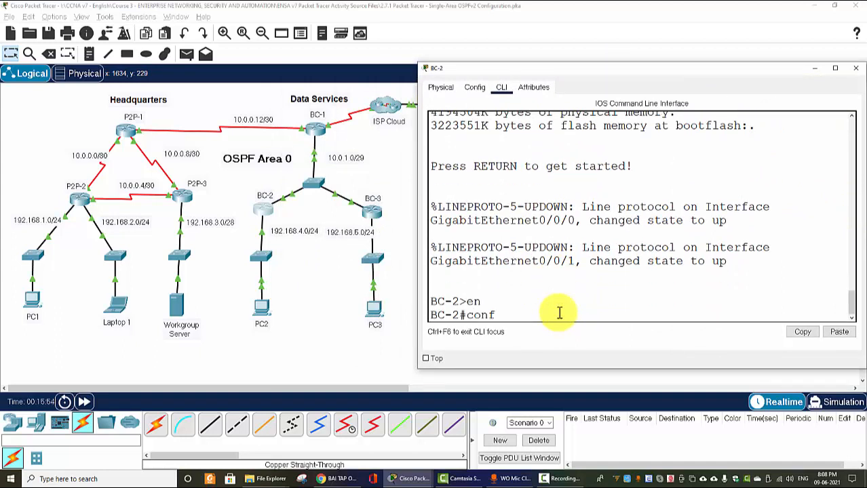
type(" t")
key("Return")
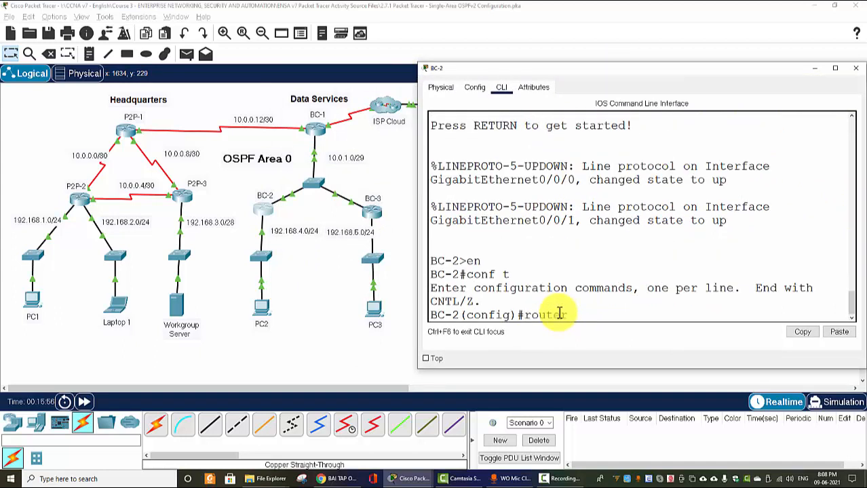
type("router ospf 10")
key("Return")
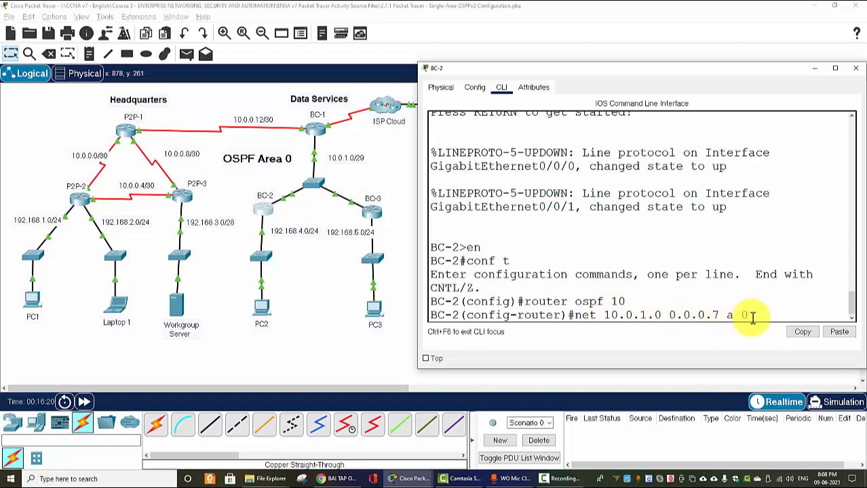
- Add networks 10.0.1.0 with wildcard 0.0.0.7 and 192.168.4.0 with wildcard 0.0.0.255 to area 0 on BC-2
key("Return")
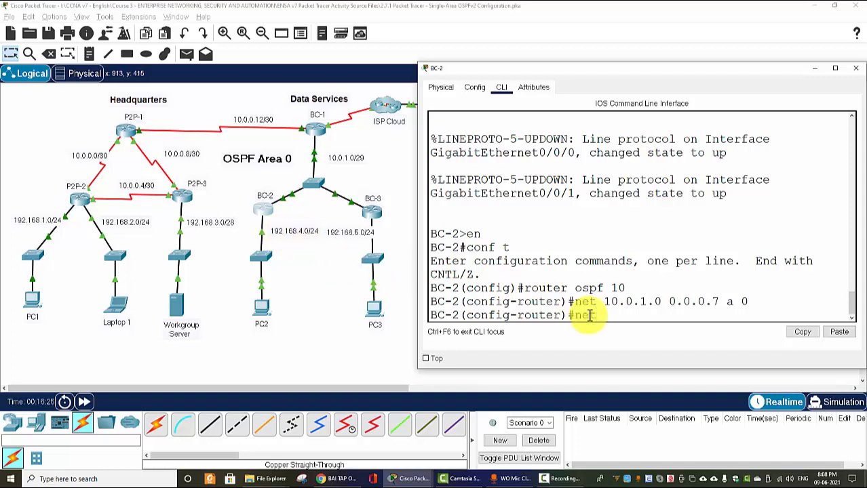
type("t")
key("Return")
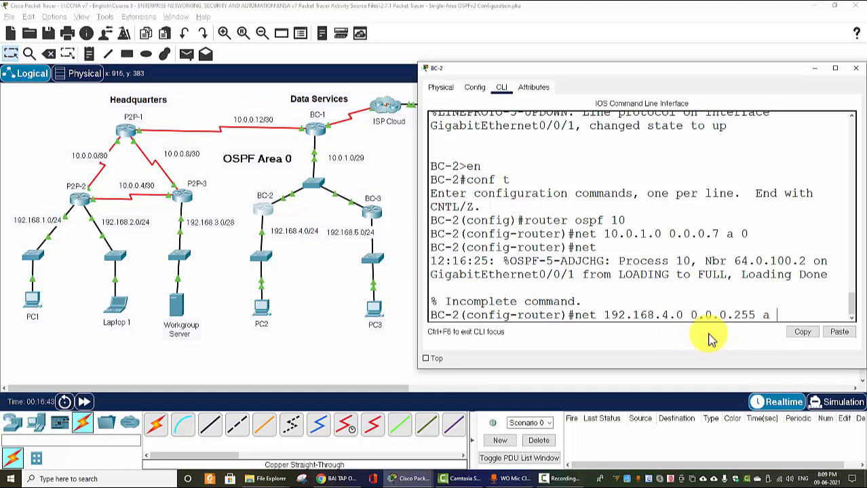
key("Return")
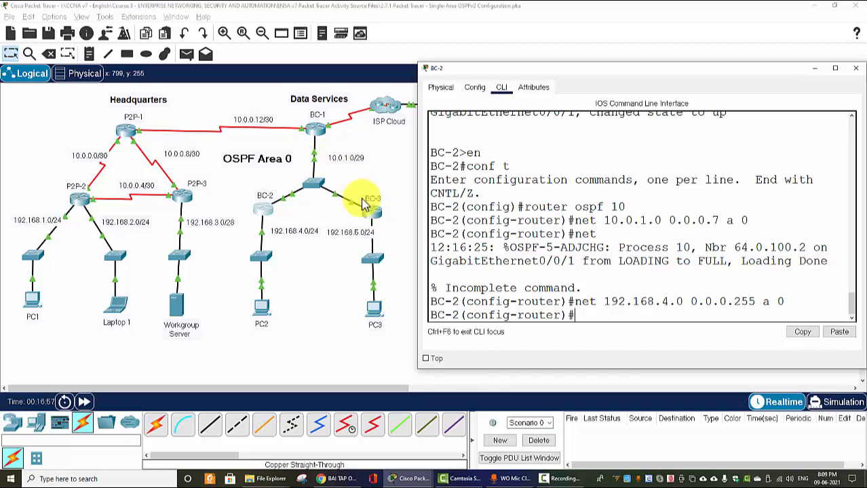
- Open the BC-3 router's command line widened beside the topology and enter privileged EXEC mode
left_click(378, 218)
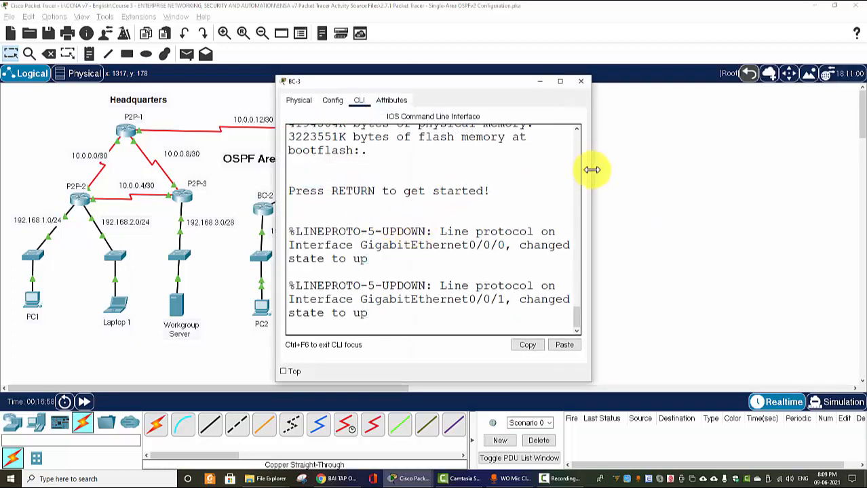
left_click_drag(592, 170, 853, 175)
left_click_drag(565, 87, 705, 83)
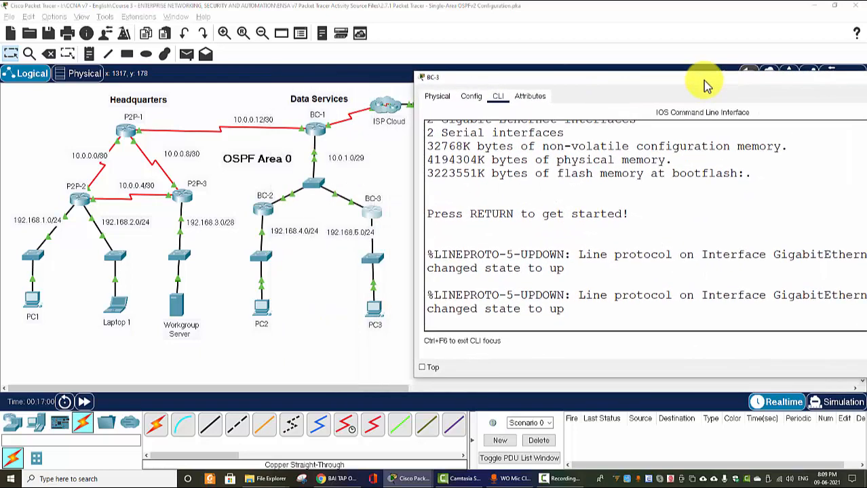
left_click(543, 316)
key("Return")
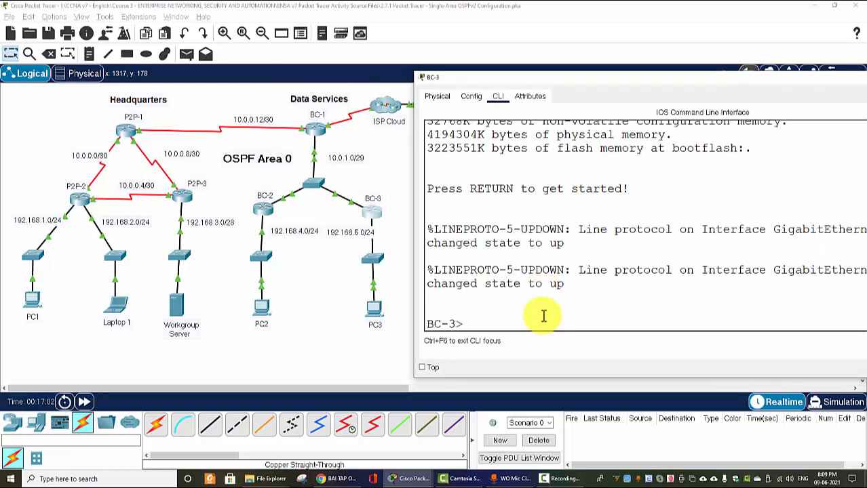
type("en")
key("Return")
- Enter global configuration mode on BC-3 and start OSPF process 10
type("conf t")
key("Return")
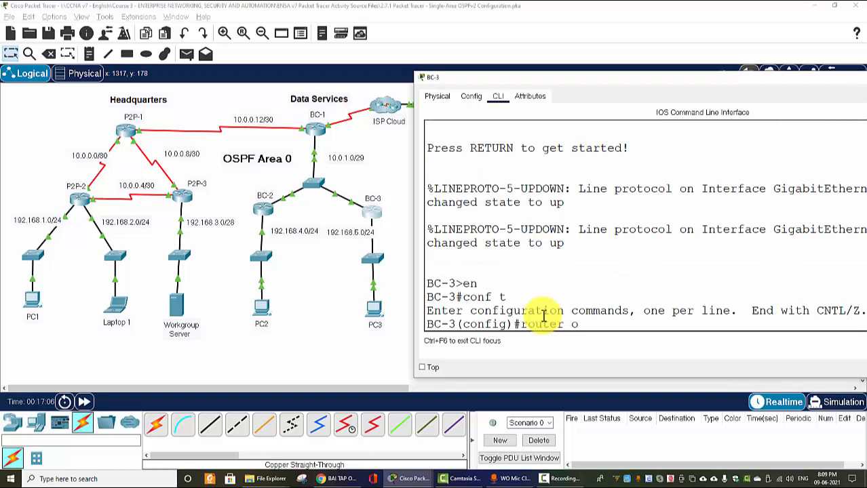
type("router ospf 10")
key("Return")
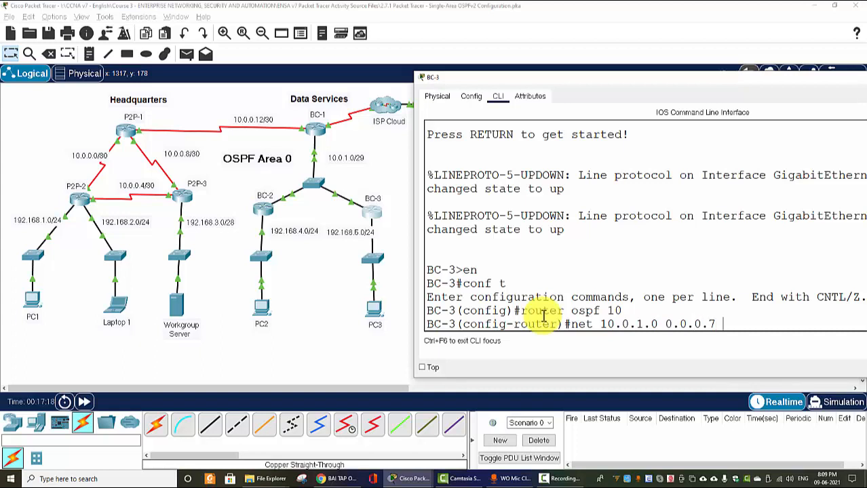
- Add networks 10.0.1.0 with wildcard 0.0.0.7 and 192.168.5.0 with wildcard 0.0.0.255 to area 0 on BC-3
key("Return")
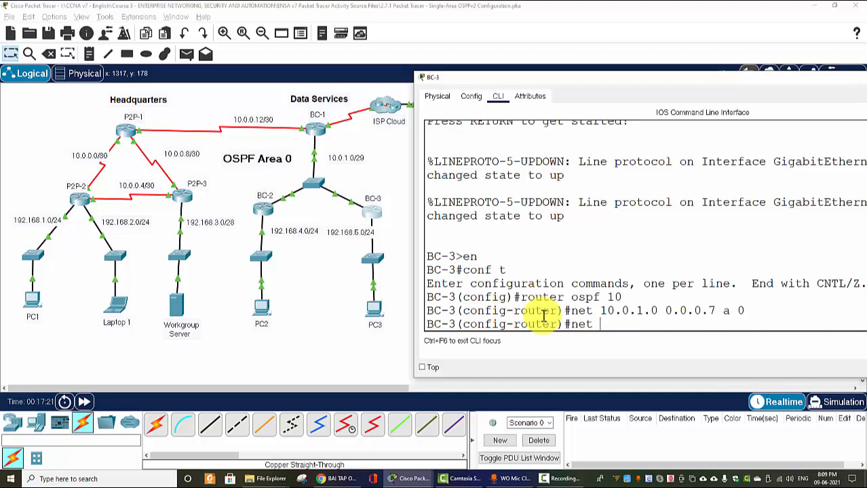
type("net 192")
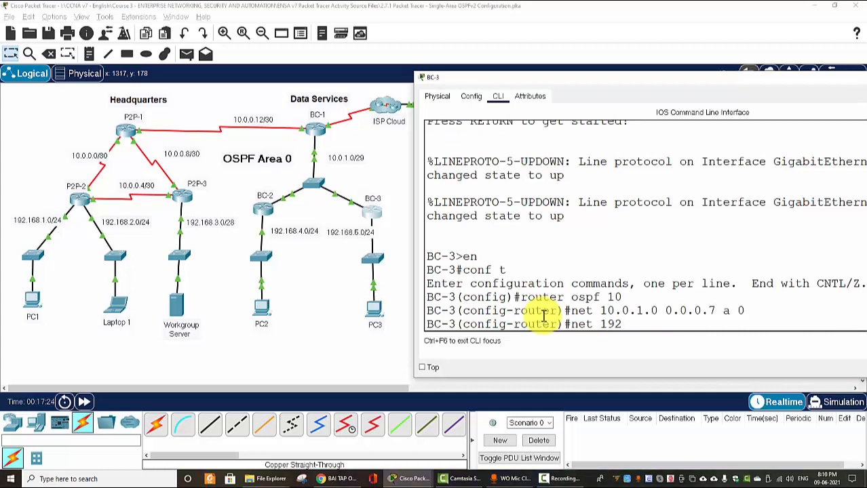
type(".16")
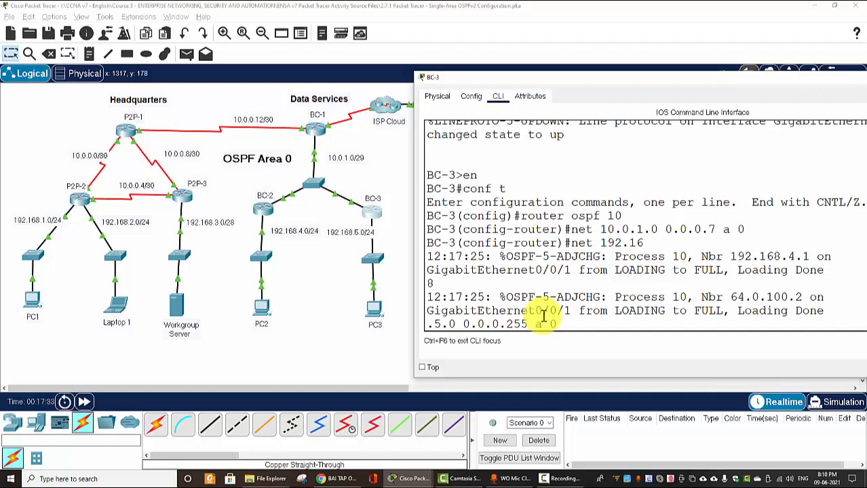
type(".5.0 0.0.0.255 a 0")
key("Return")
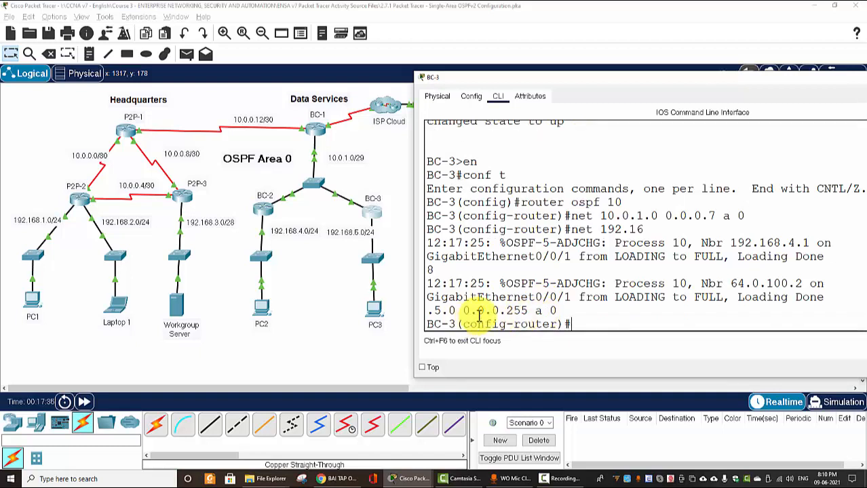
- Examine the neighbor router IDs in BC-3's OSPF adjacency messages and match them to routers in the topology
left_click_drag(573, 313, 429, 310)
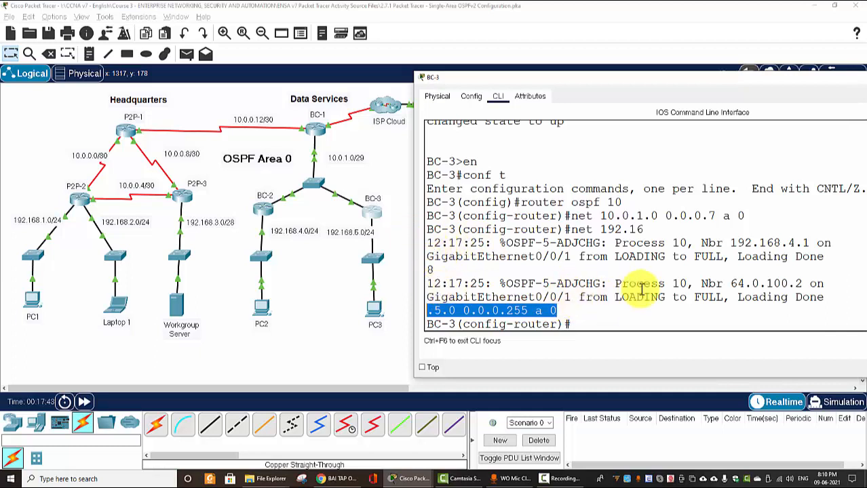
left_click(555, 246)
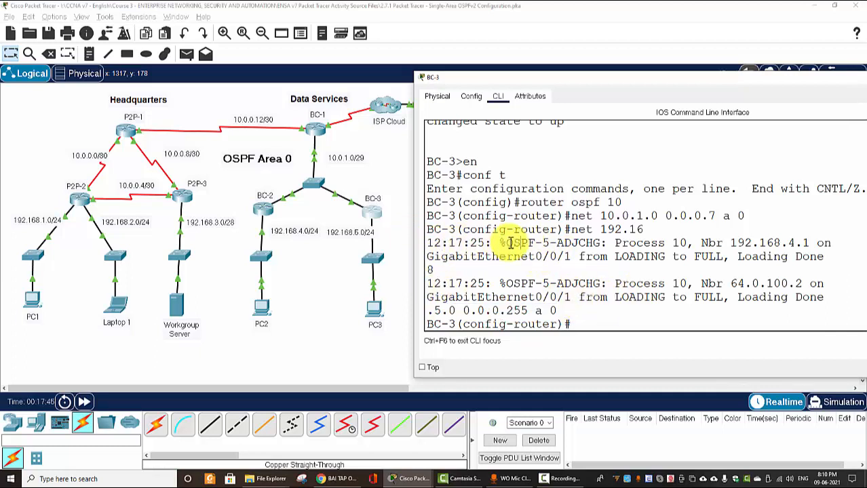
left_click_drag(434, 242, 560, 267)
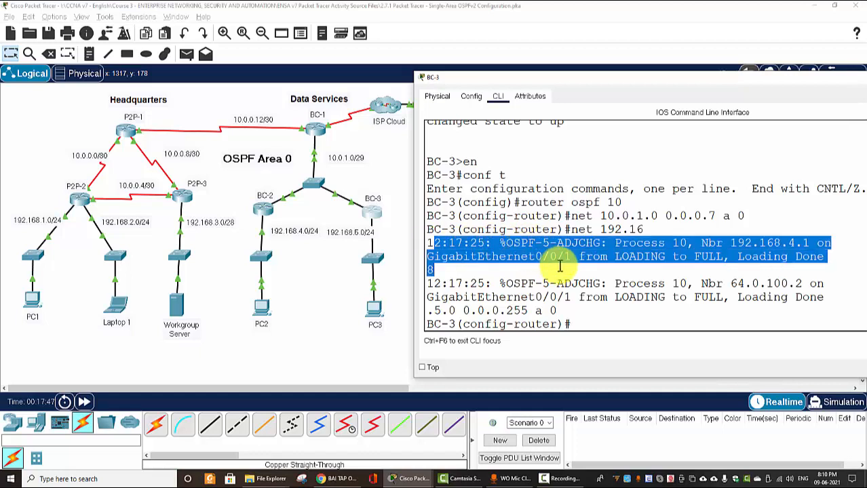
left_click(610, 248)
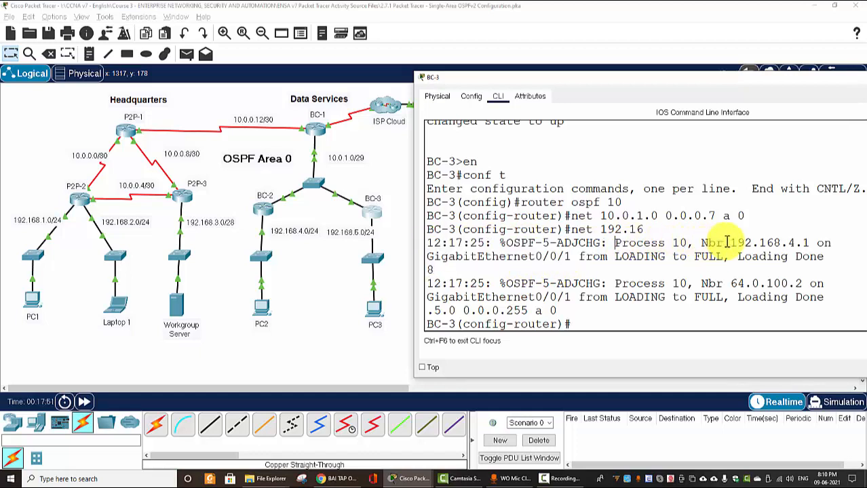
left_click_drag(729, 243, 809, 243)
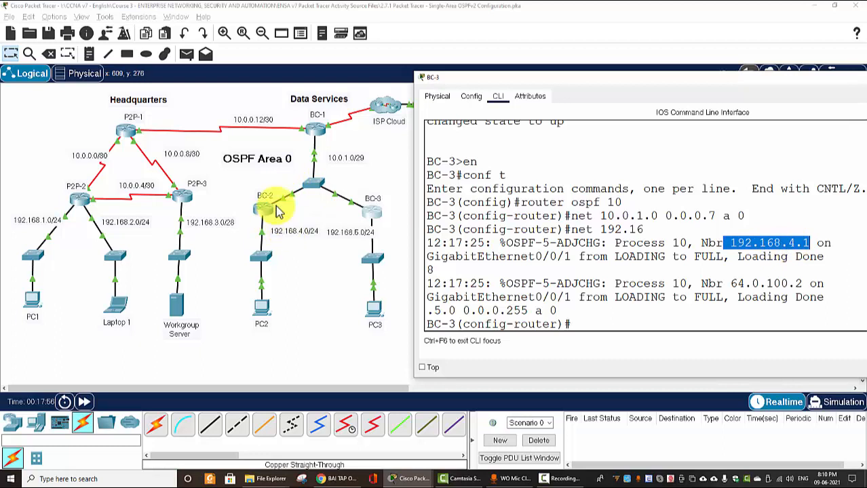
left_click(732, 283)
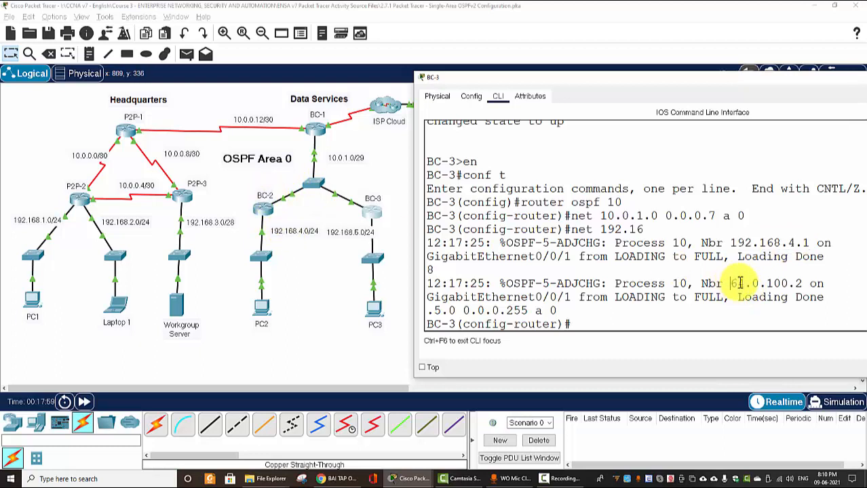
left_click_drag(734, 284, 799, 282)
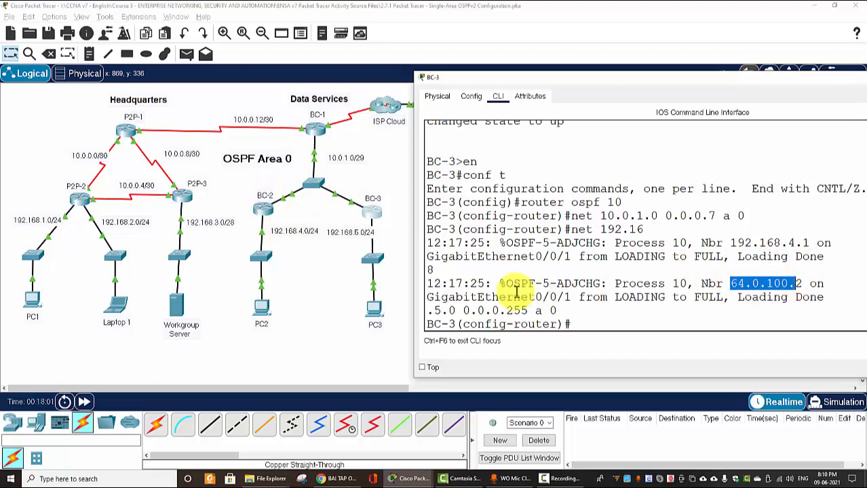
left_click(778, 284)
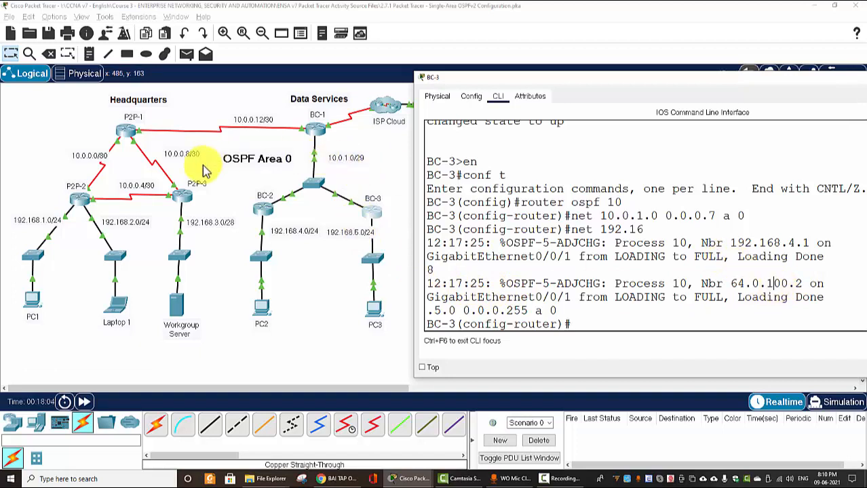
left_click_drag(731, 283, 803, 285)
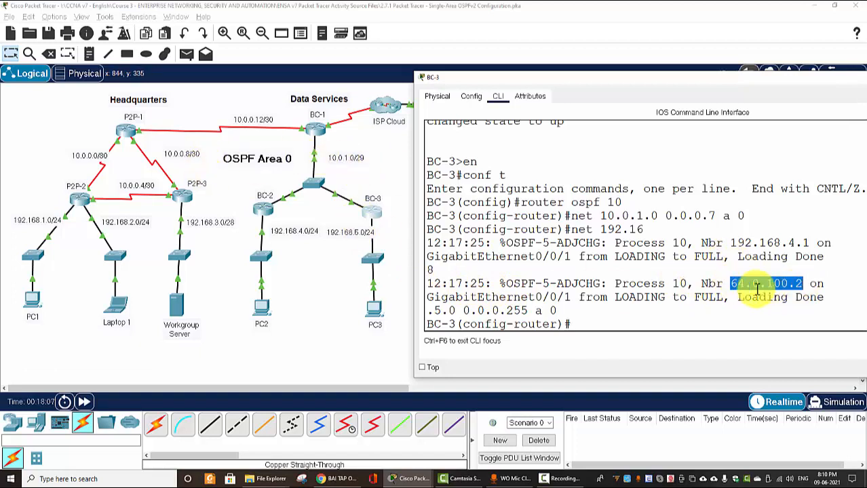
left_click(732, 285)
left_click_drag(736, 285, 744, 285)
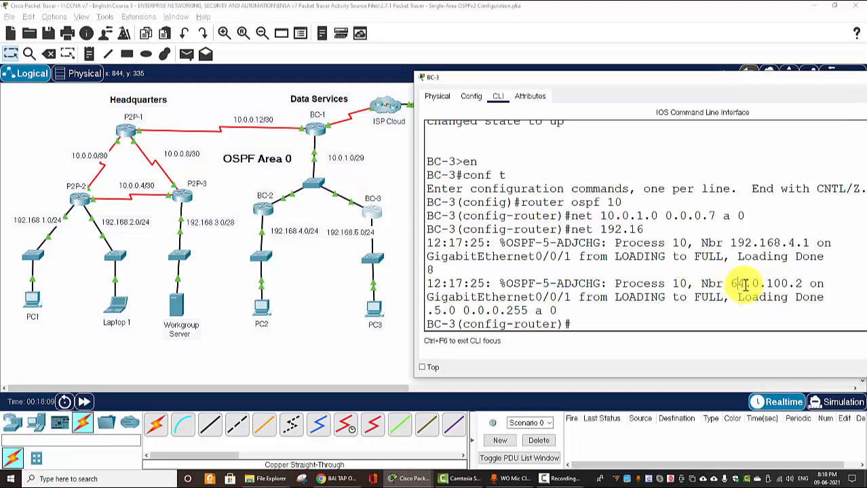
- Look up which BC-1 interface uses the address 64.0.100.2 in the activity's addressing table
left_click(390, 156)
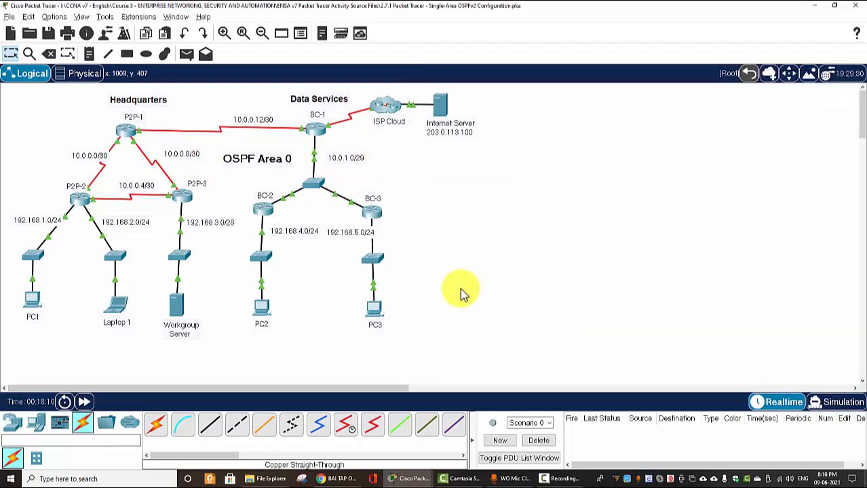
mouse_move(412, 478)
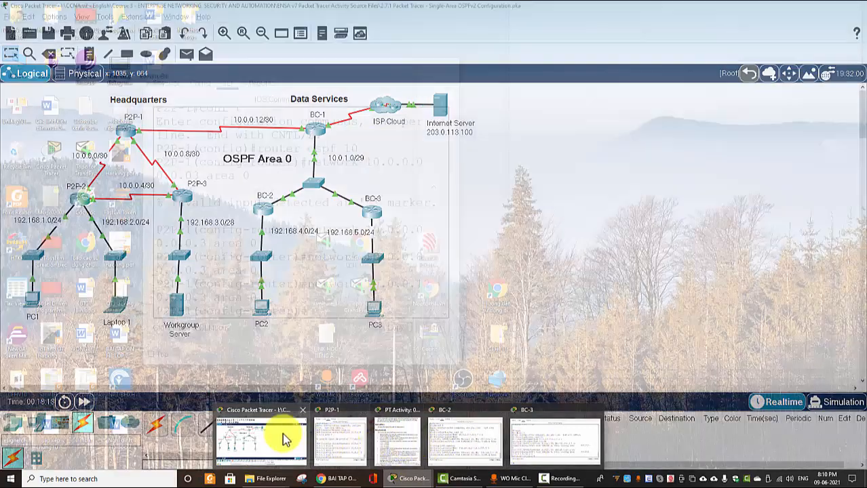
left_click(285, 440)
mouse_move(400, 475)
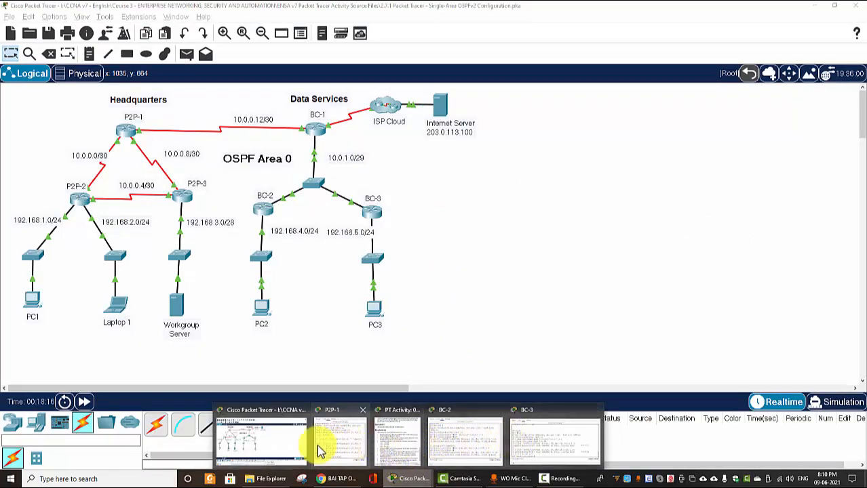
left_click(283, 446)
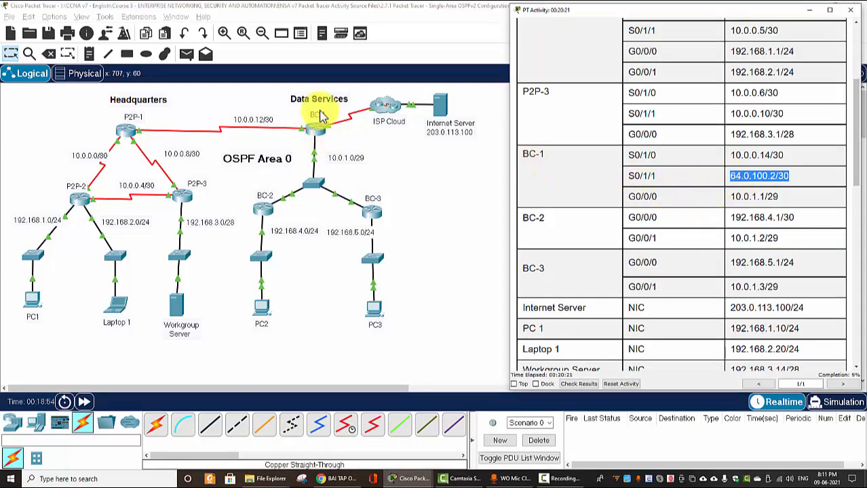
left_click(734, 173)
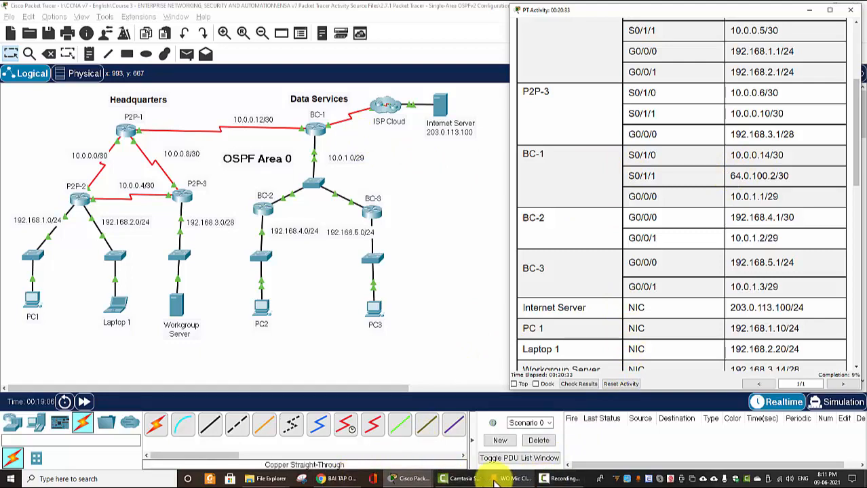
- Set BC-1's OSPF router ID to 6.6.6.6, as listed in the activity requirements
scroll(741, 254, "down", 10)
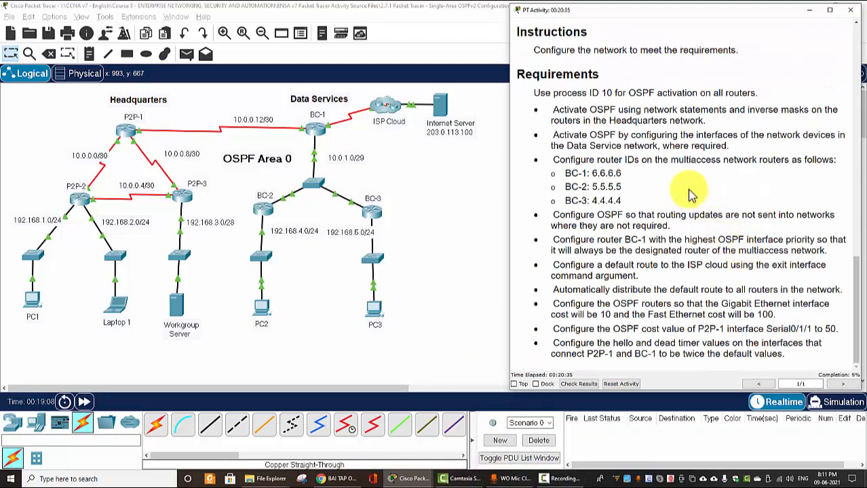
left_click_drag(553, 160, 630, 182)
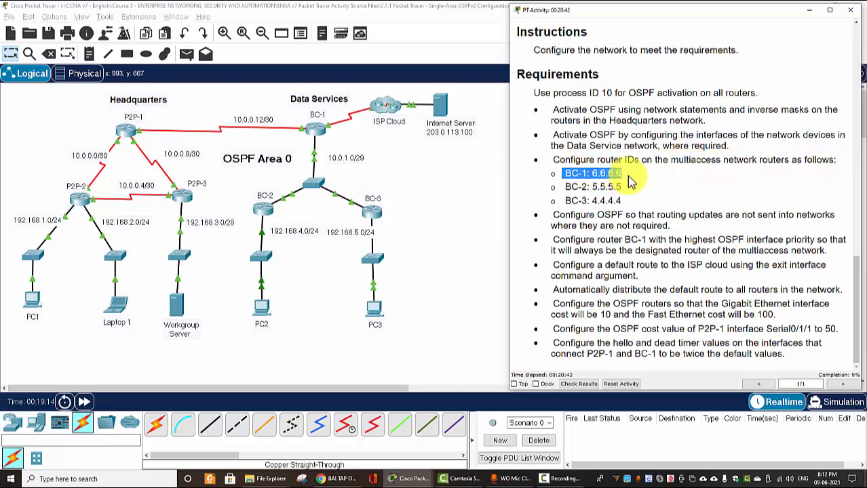
left_click(582, 181)
left_click(315, 127)
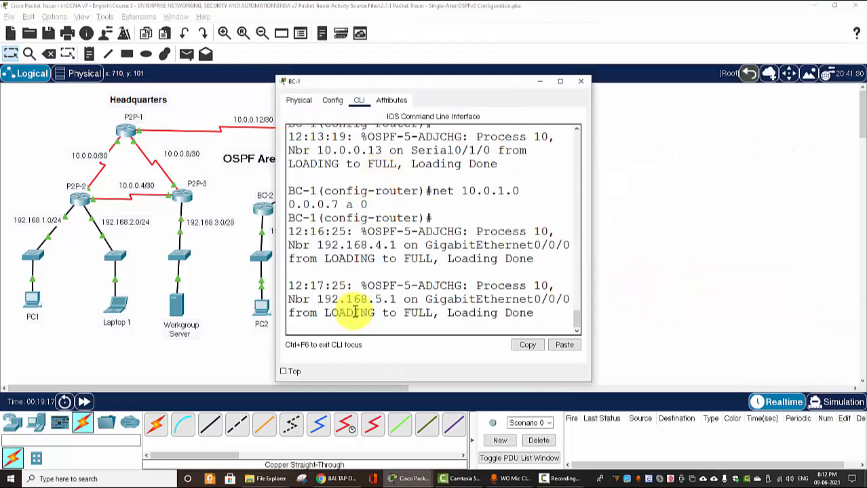
left_click_drag(498, 84, 601, 67)
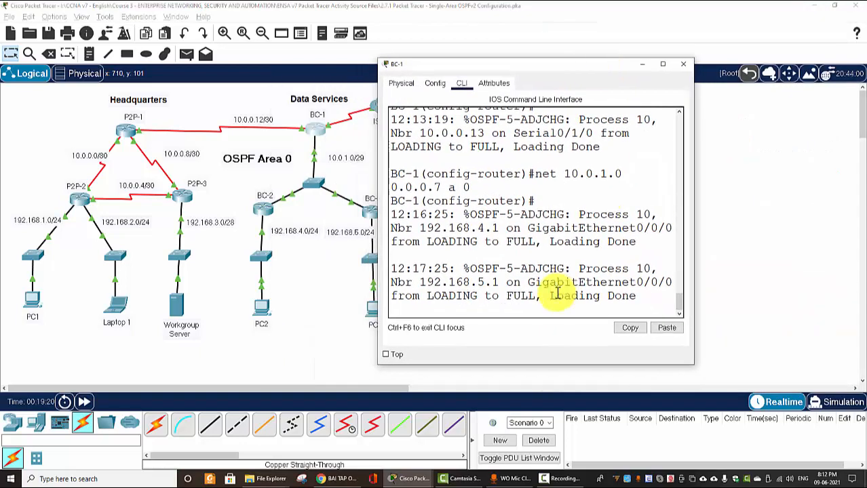
key("Return")
key("Return")
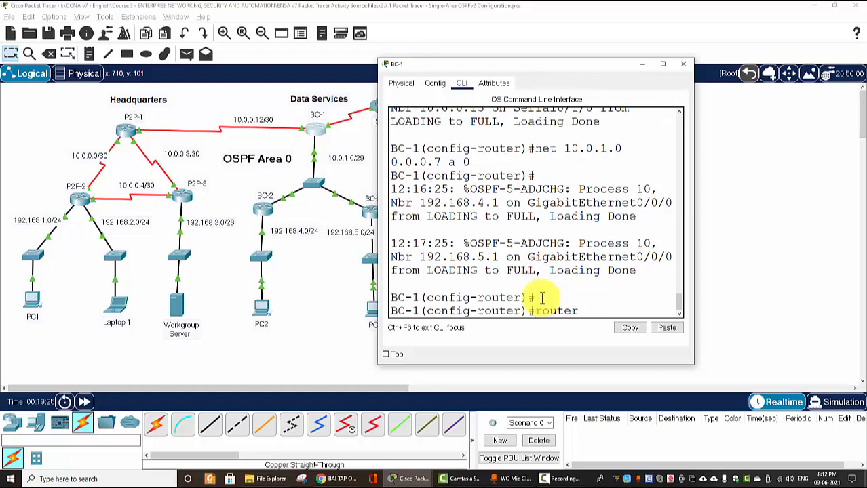
type("router-id 6.6.6.6")
key("Return")
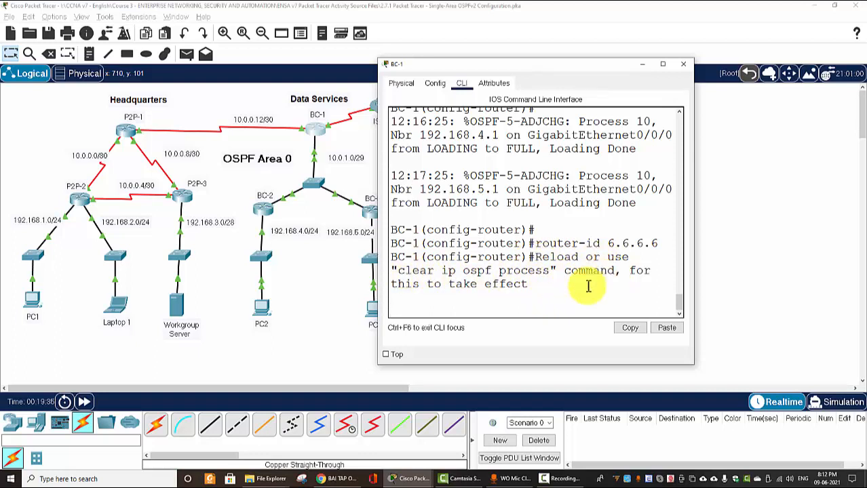
- Clear the IP OSPF process on BC-1 from router configuration mode, answering yes to resetting all OSPF processes
key("Return")
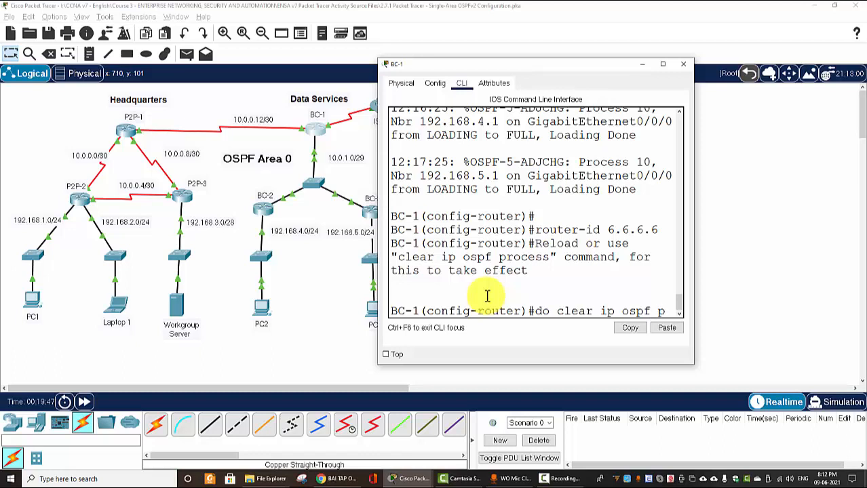
type("rocess")
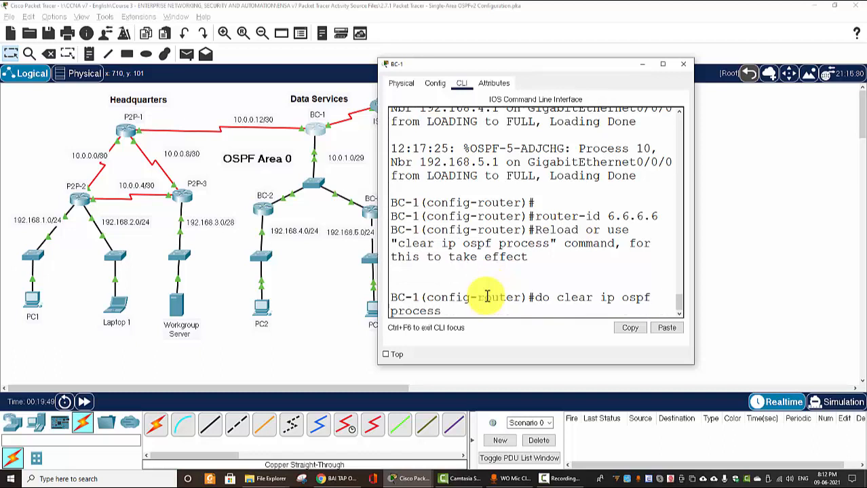
key("Return")
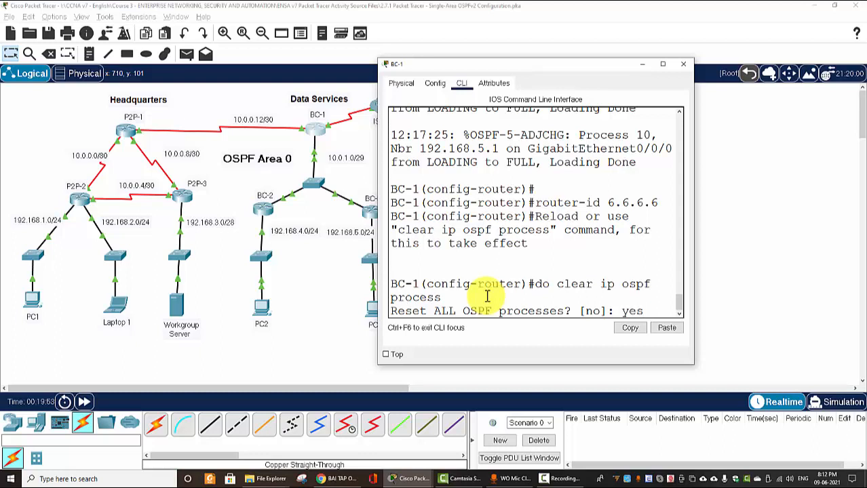
key("Return")
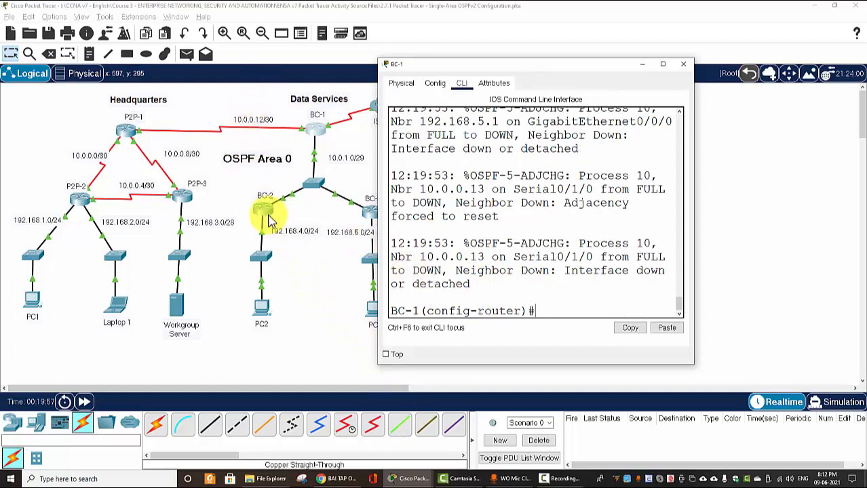
- Check the required router ID for BC-2 in the instructions and set its OSPF router ID to 5.5.5.5
left_click(410, 479)
left_click(379, 436)
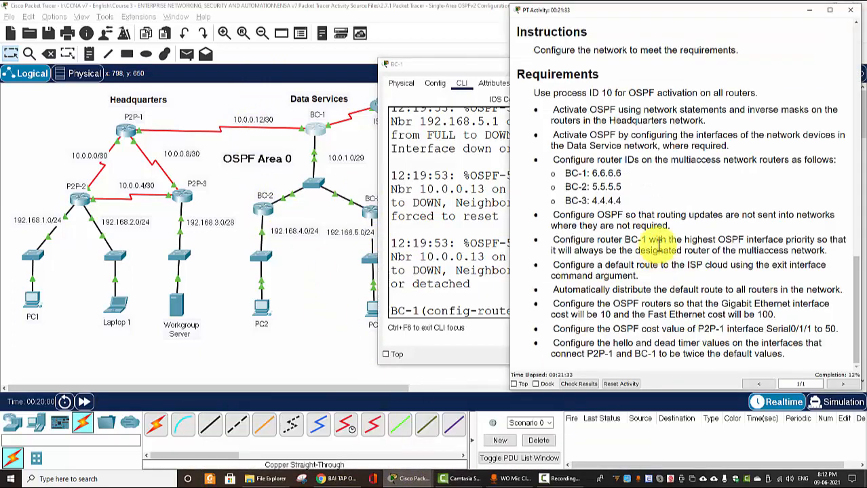
left_click_drag(589, 188, 644, 195)
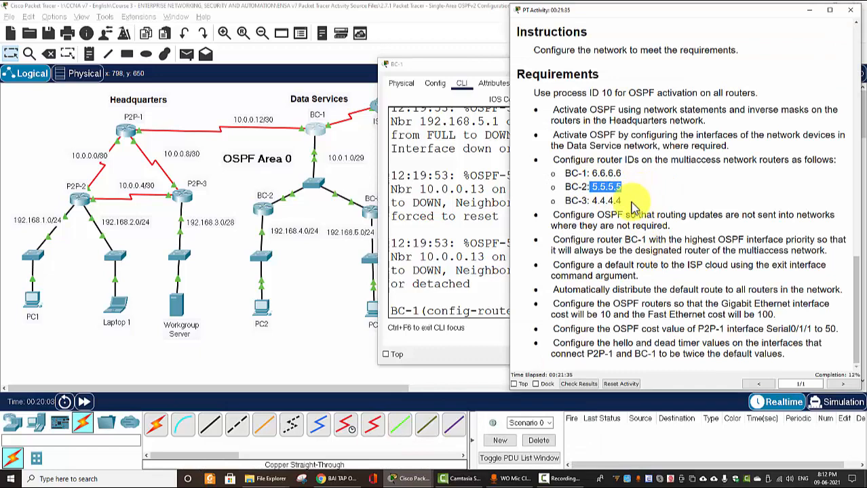
left_click(264, 214)
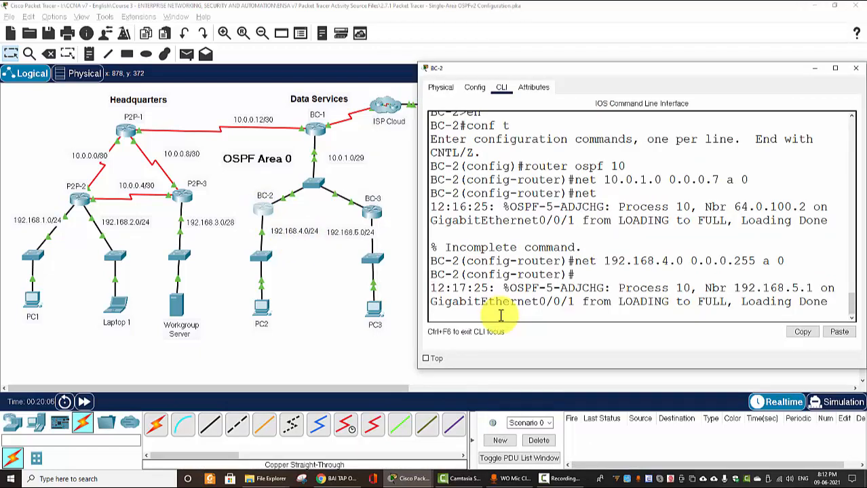
key("Return")
key("Return")
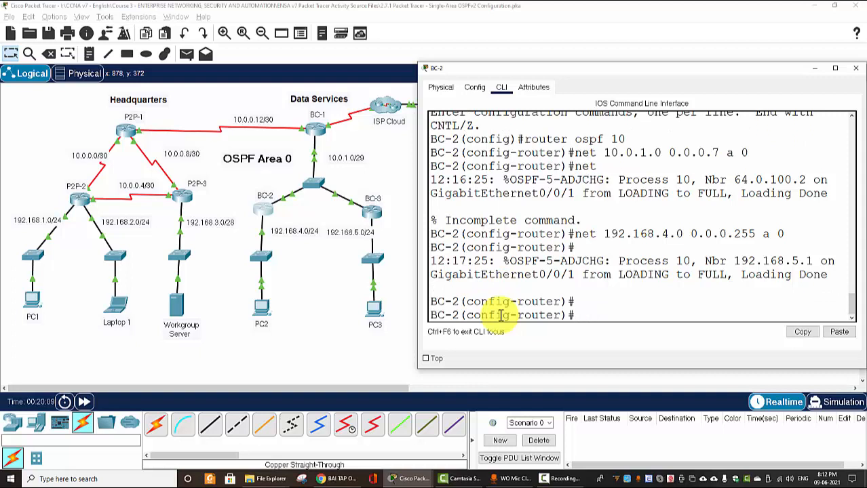
type("outer-id")
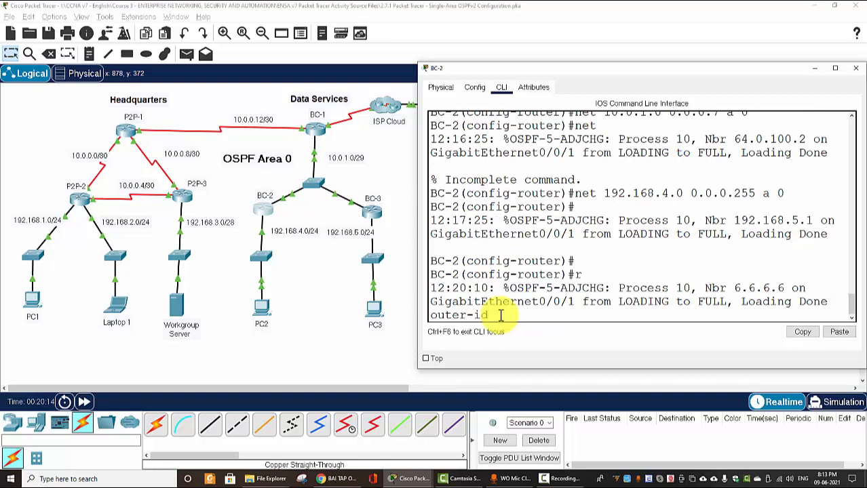
type("5.5.5.5")
key("Return")
- Clear the IP OSPF process on BC-2, answering yes to resetting all OSPF processes
key("Return")
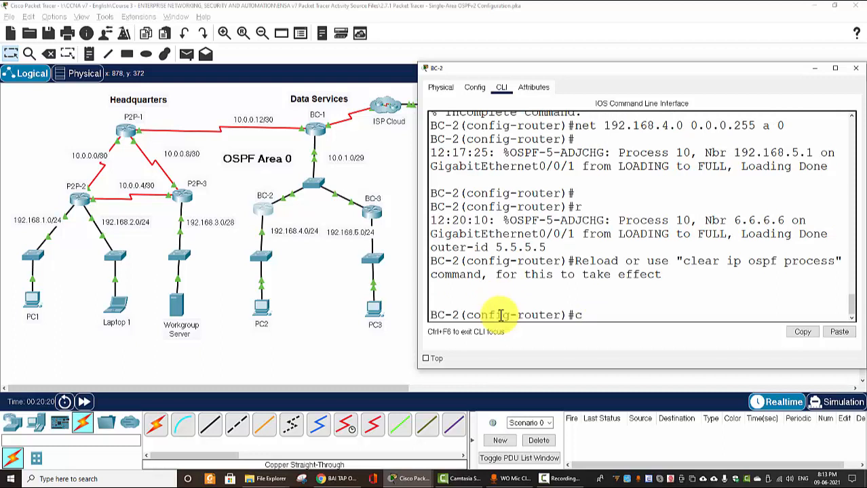
type("do clear ip ospf p")
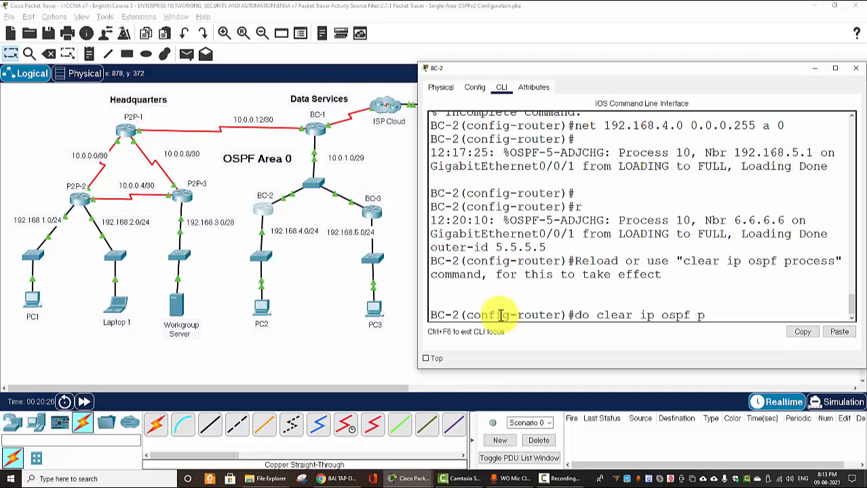
type("s")
key("Return")
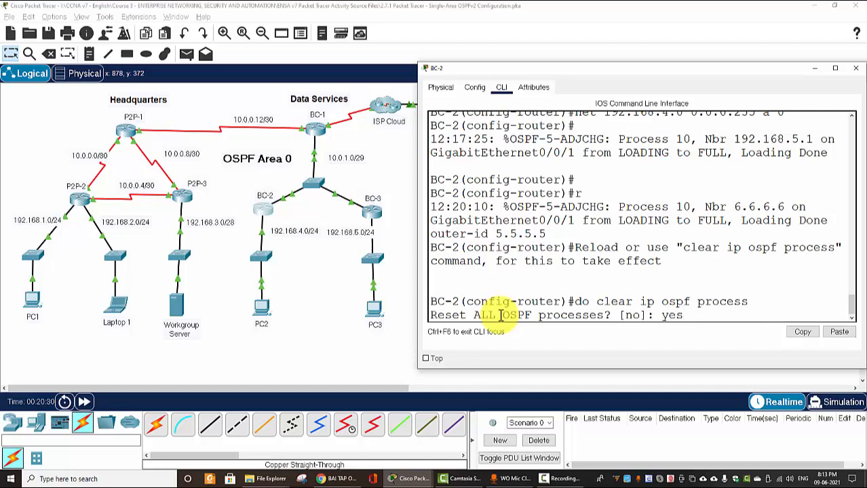
type("yes")
key("Return")
key("Return")
key("Return")
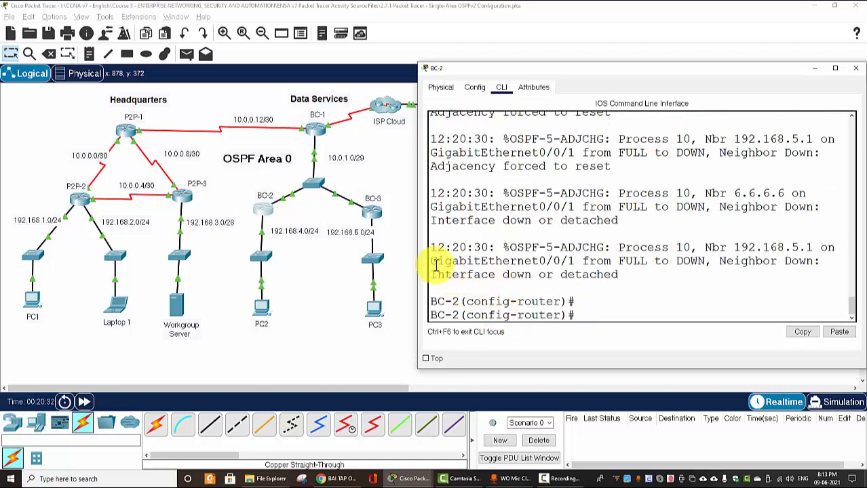
- Check the required router ID for BC-3 in the instructions and set its OSPF router ID to 4.4.4.4
left_click(372, 211)
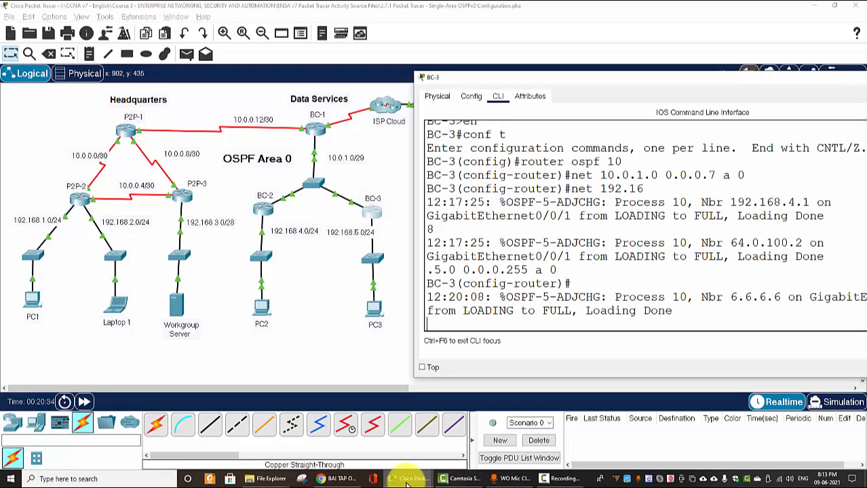
mouse_move(406, 471)
left_click(361, 436)
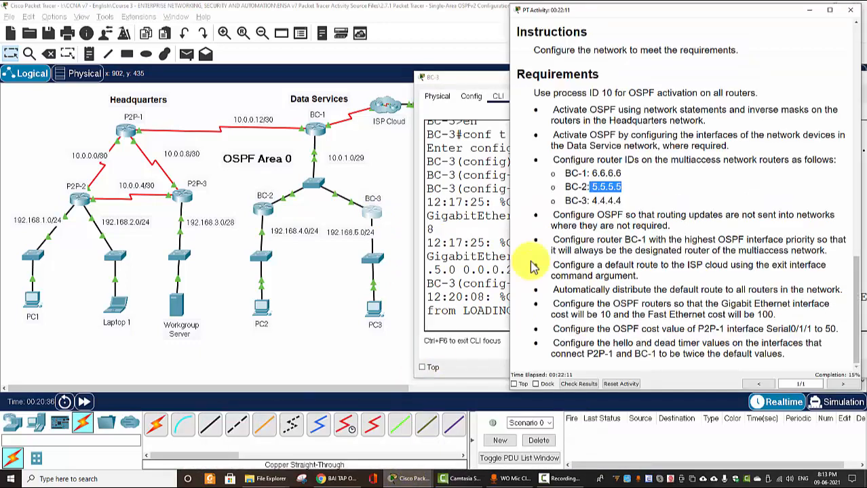
left_click_drag(592, 201, 636, 205)
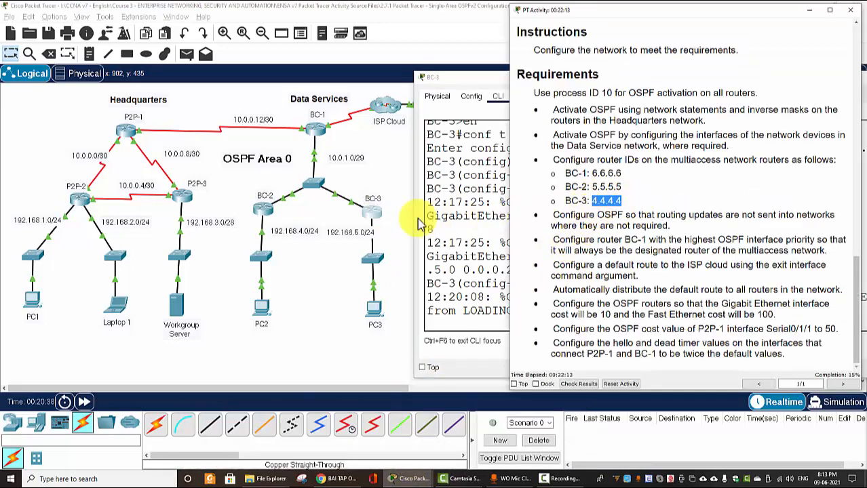
left_click(448, 272)
key("Return")
key("Return")
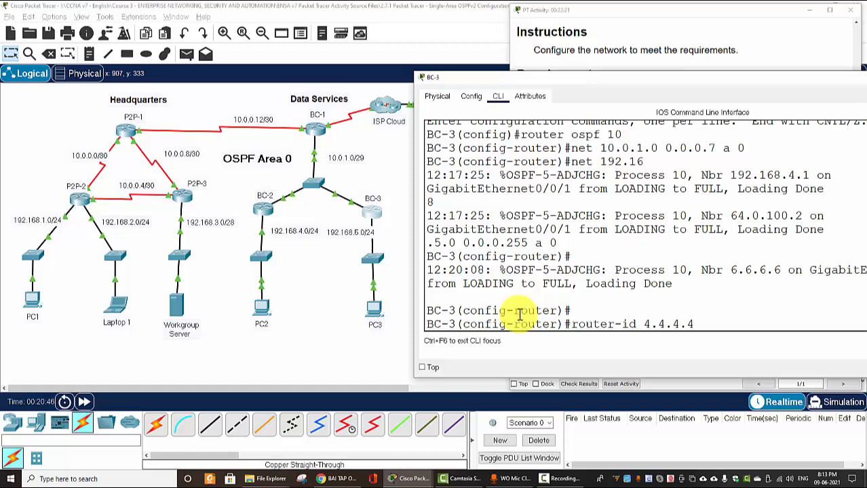
type("router-id 4.4.4.4")
key("Return")
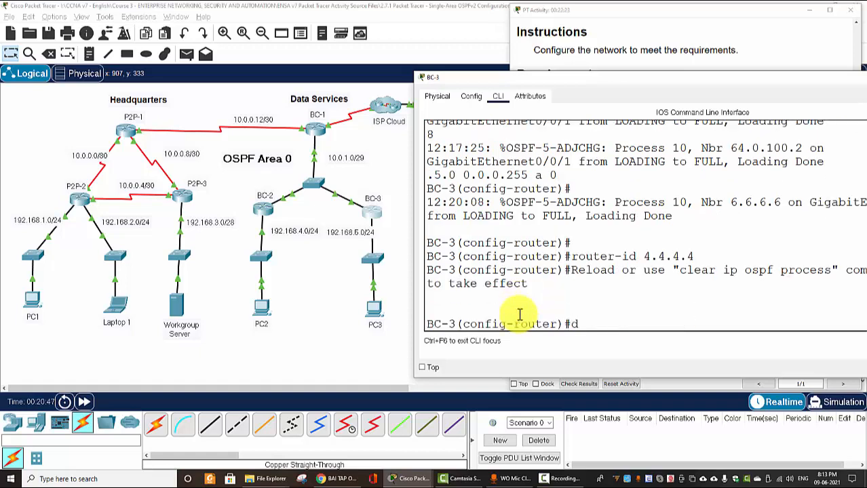
- Clear the IP OSPF process on BC-3 and accept the reset of all OSPF processes
type("do clear")
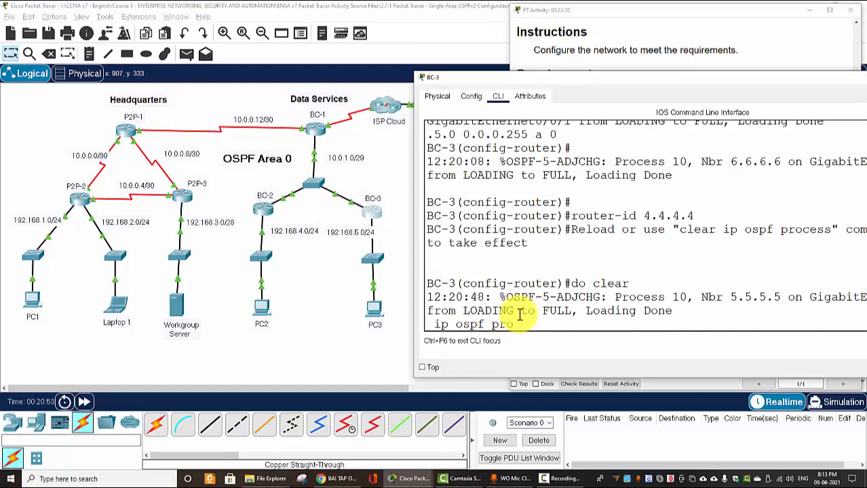
type("ip ospf process")
key("Return")
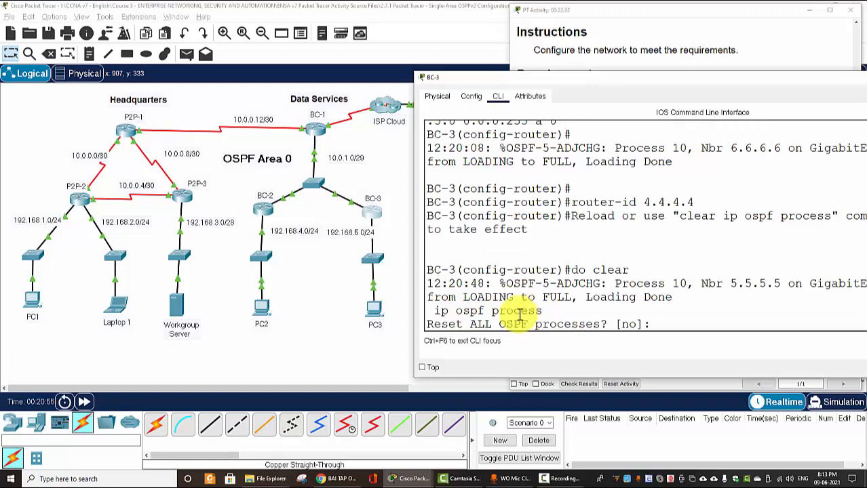
key("Return")
key("Return")
key("Return")
key("Return")
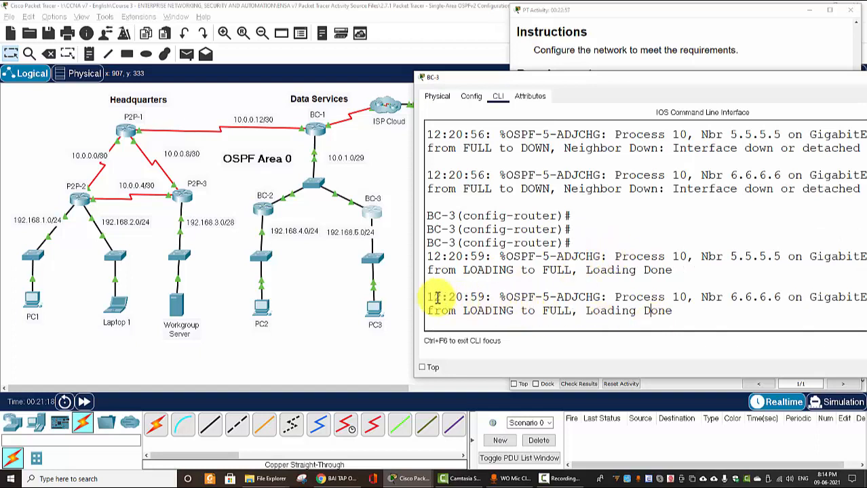
- Examine the neighbor router IDs in BC-3's latest OSPF adjacency messages following the process reset
left_click_drag(434, 298, 779, 300)
left_click(571, 321)
left_click(760, 300)
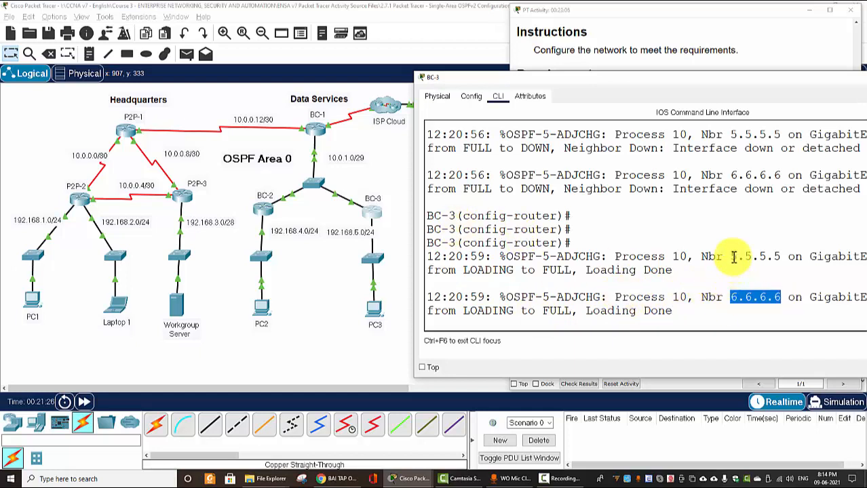
left_click_drag(731, 256, 781, 257)
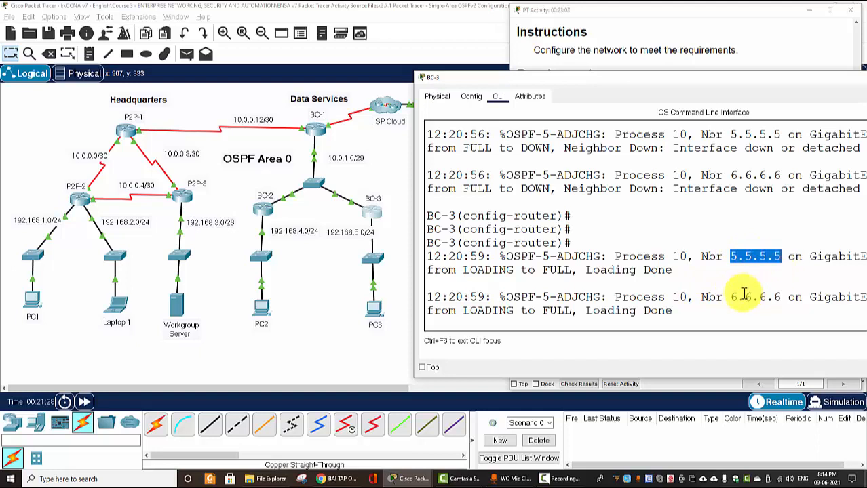
left_click_drag(733, 299, 781, 299)
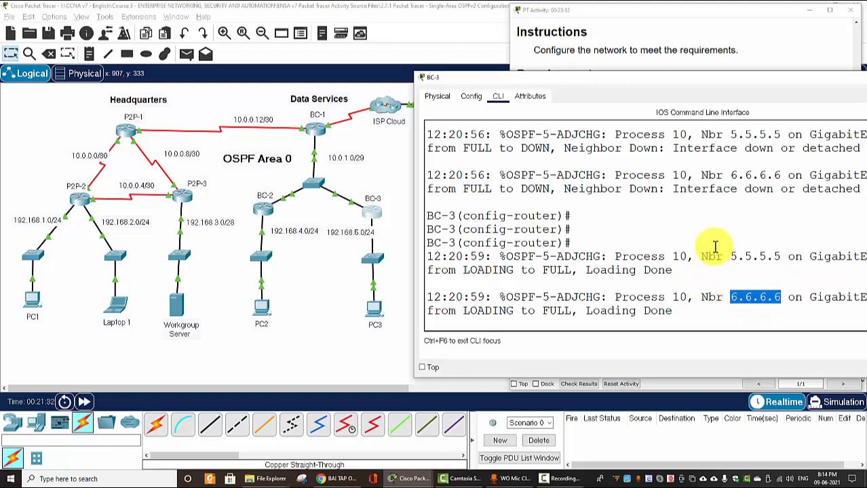
- Leave OSPF router configuration on BC-3 and run show ip ospf nei to list its OSPF neighbors
left_click(684, 279)
key("Return")
key("Return")
key("Return")
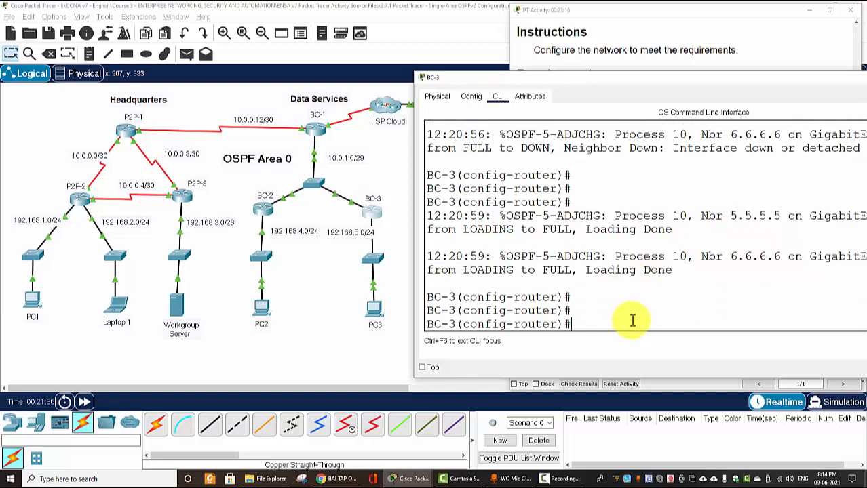
key("ctrl+z")
key("Return")
key("Return")
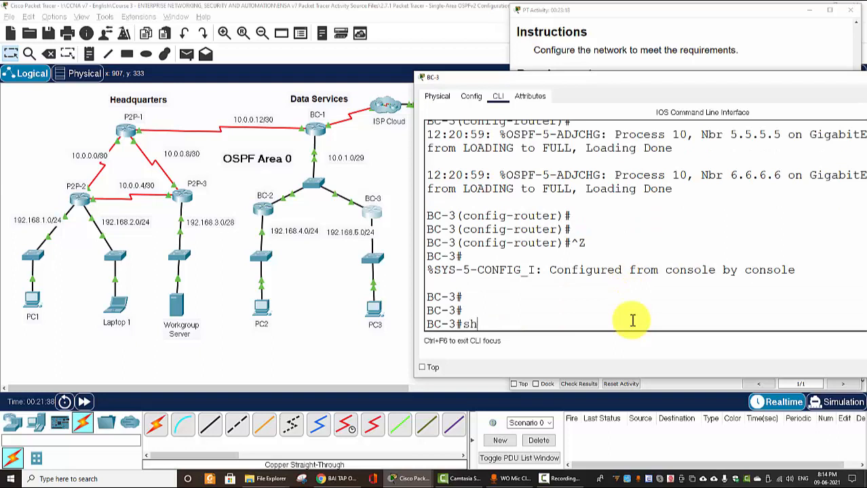
type("show ip ospf nei")
key("Return")
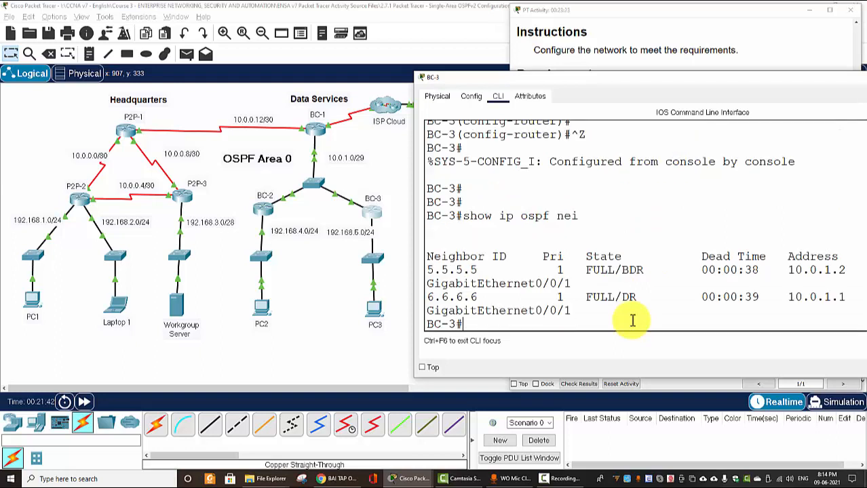
key("Return")
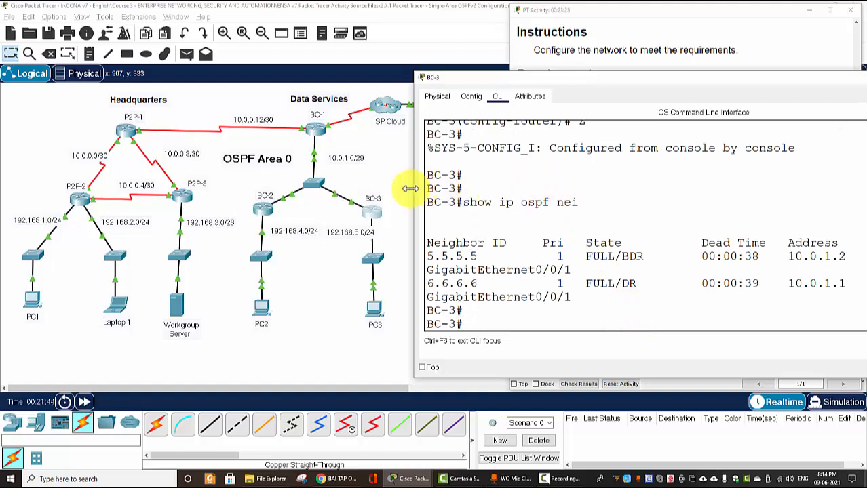
- Widen and reposition the BC-3 console so the neighbor table fits, and examine its Neighbor ID column
left_click_drag(409, 184, 318, 189)
left_click_drag(389, 293, 330, 279)
left_click(403, 282)
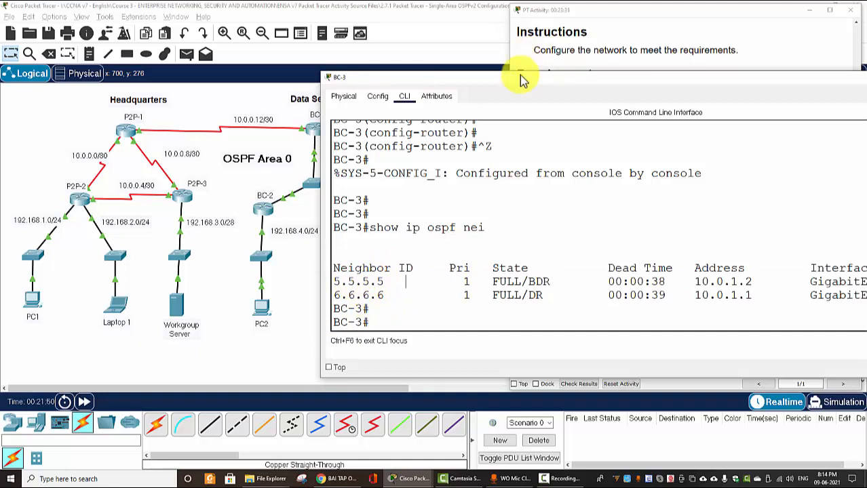
left_click_drag(519, 78, 596, 64)
left_click_drag(468, 262, 411, 266)
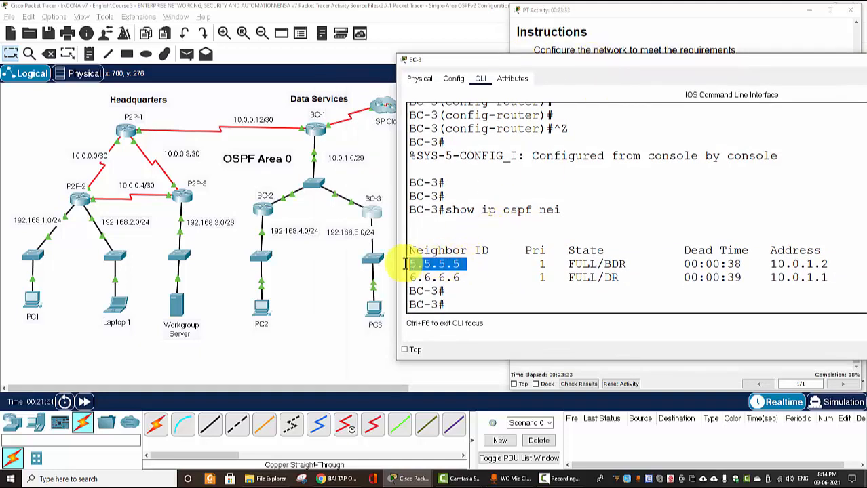
left_click_drag(466, 278, 411, 275)
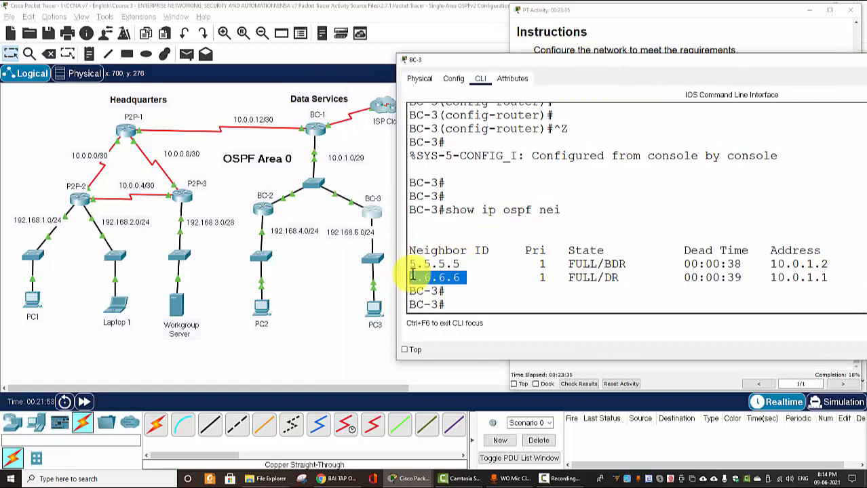
left_click(465, 303)
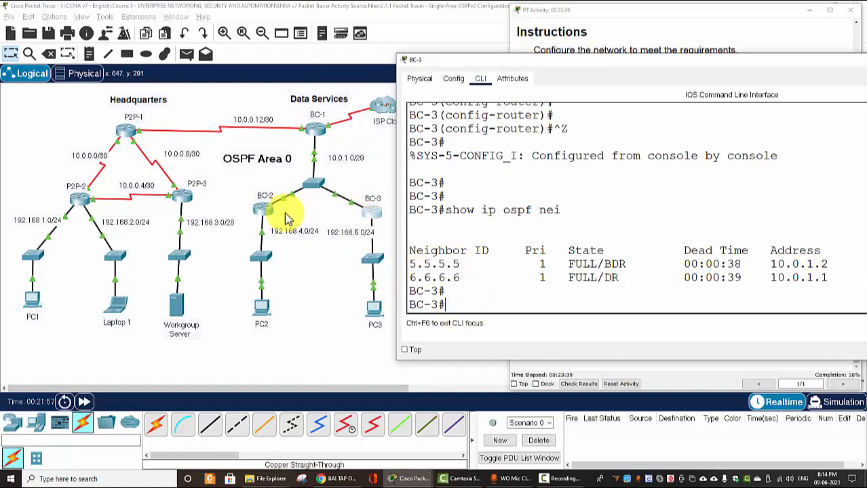
- List the OSPF neighbors of BC-1 from its router configuration mode with do show ip ospf nei
left_click(314, 129)
key("Return")
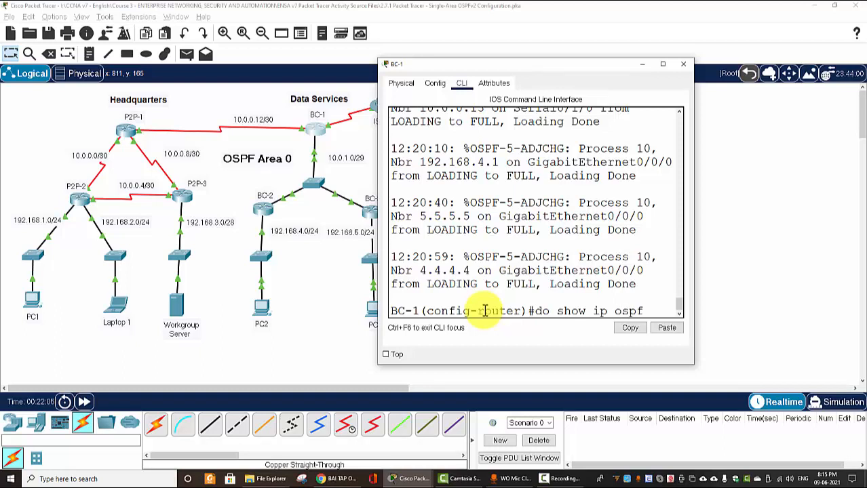
key("Return")
key("Return")
key("Return")
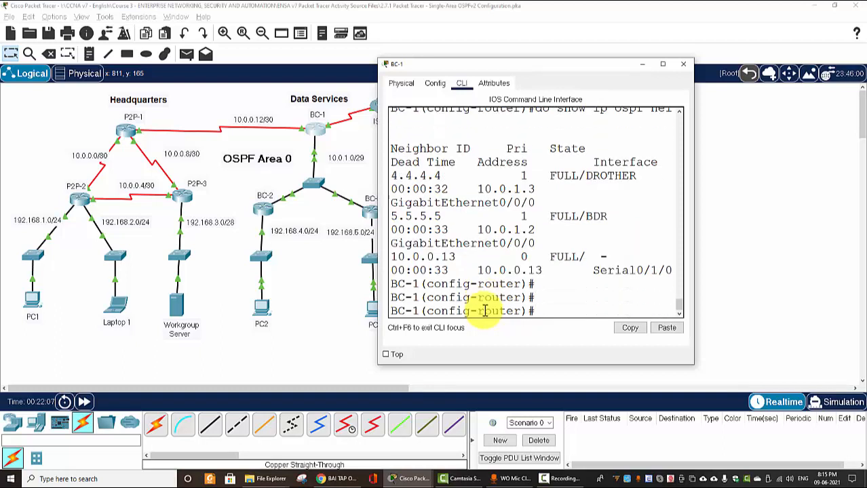
- Widen the BC-1 console and compare the listed neighbor IDs with the routers in the topology
left_click_drag(377, 215, 85, 216)
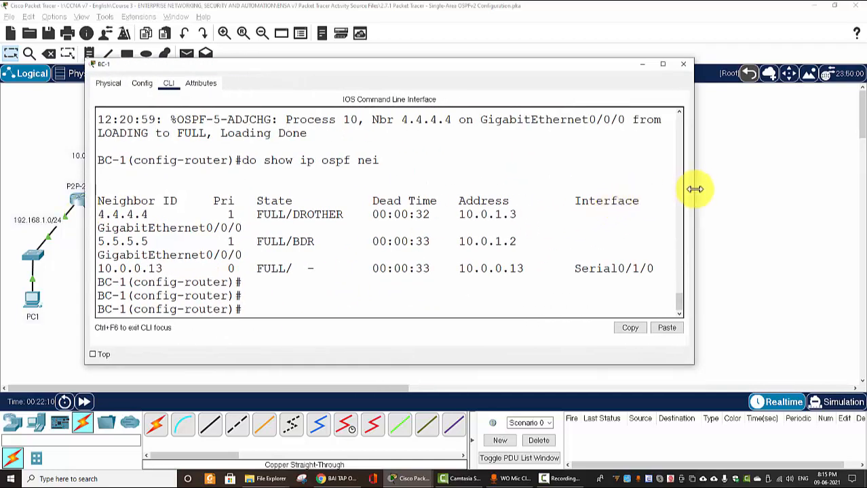
left_click_drag(694, 188, 814, 188)
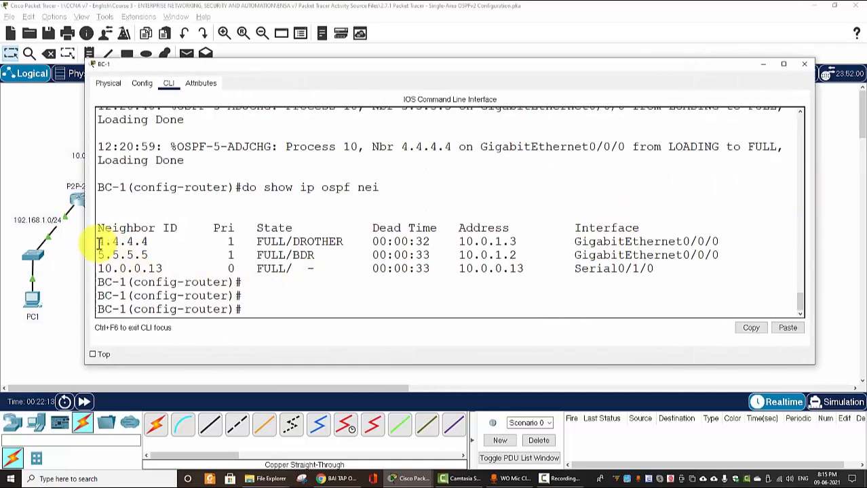
left_click_drag(98, 237, 170, 270)
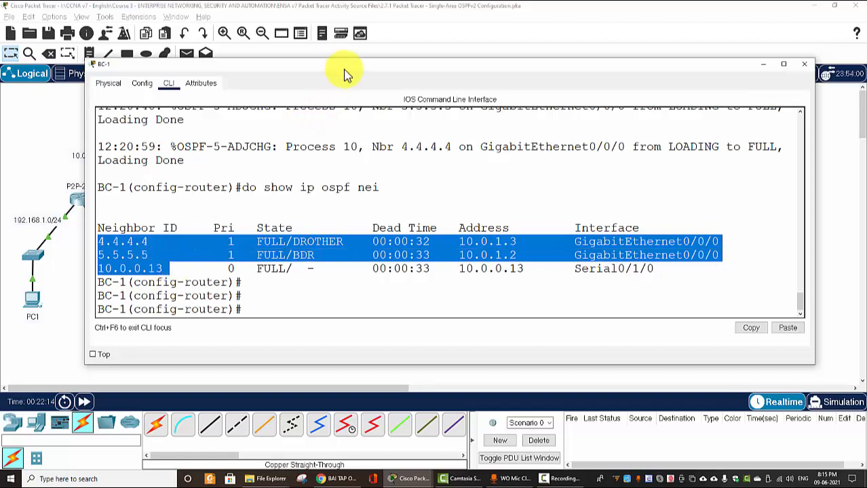
left_click_drag(344, 68, 625, 66)
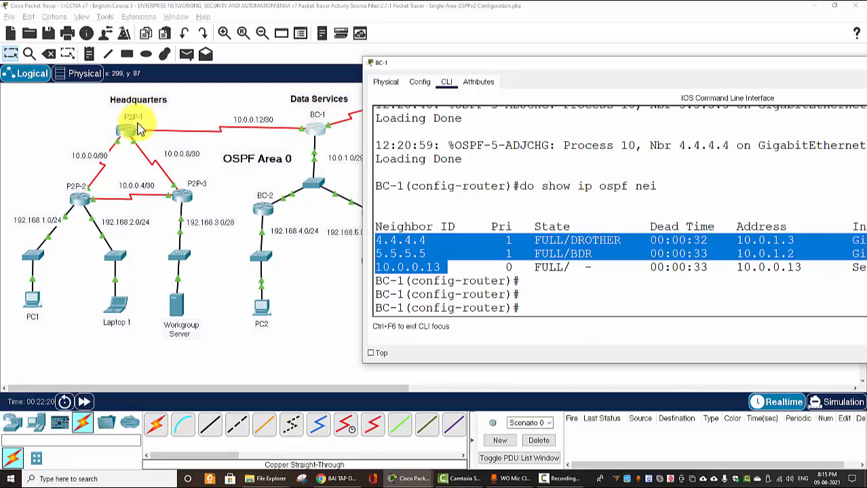
left_click(454, 267)
left_click_drag(454, 266, 360, 267)
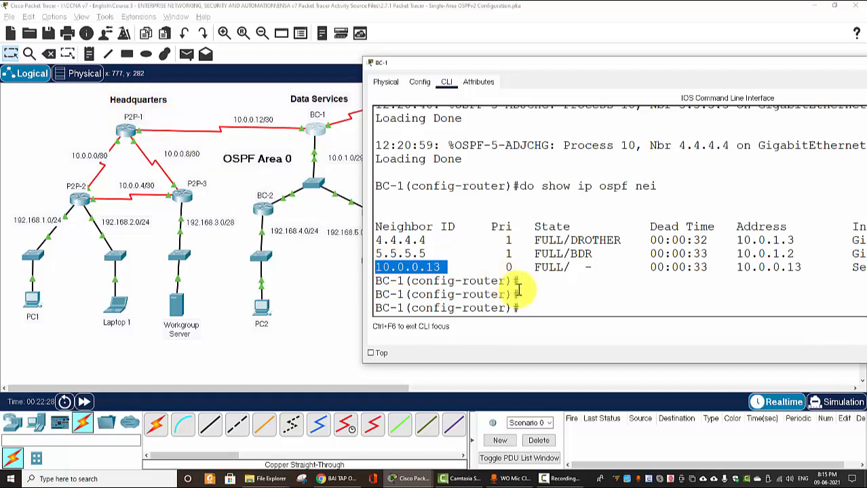
left_click(549, 297)
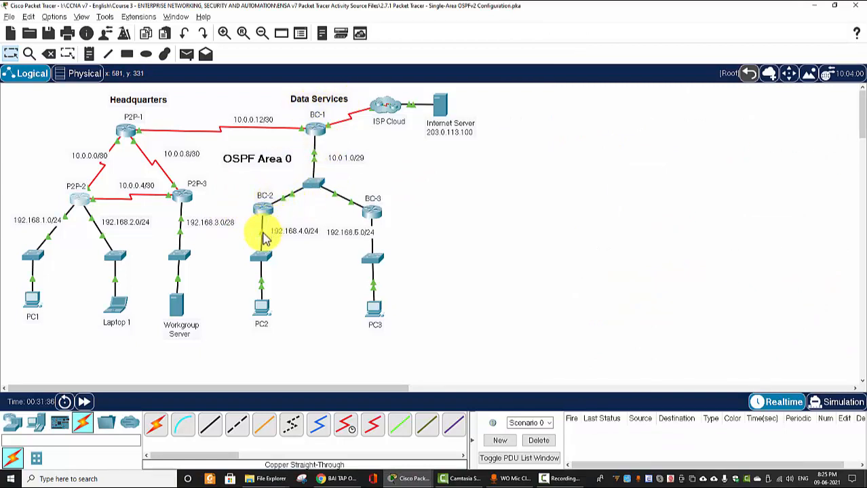
- Check in the topology which interfaces connect BC-2 and BC-3 to their LAN switches
mouse_move(264, 237)
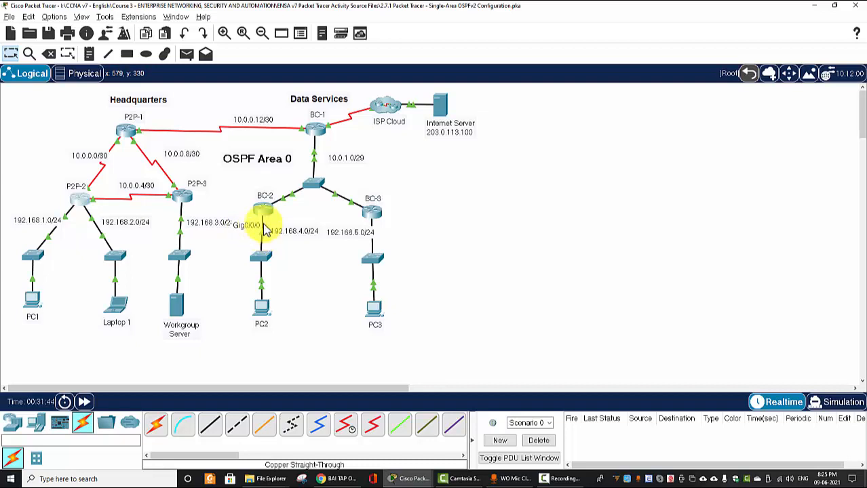
mouse_move(264, 219)
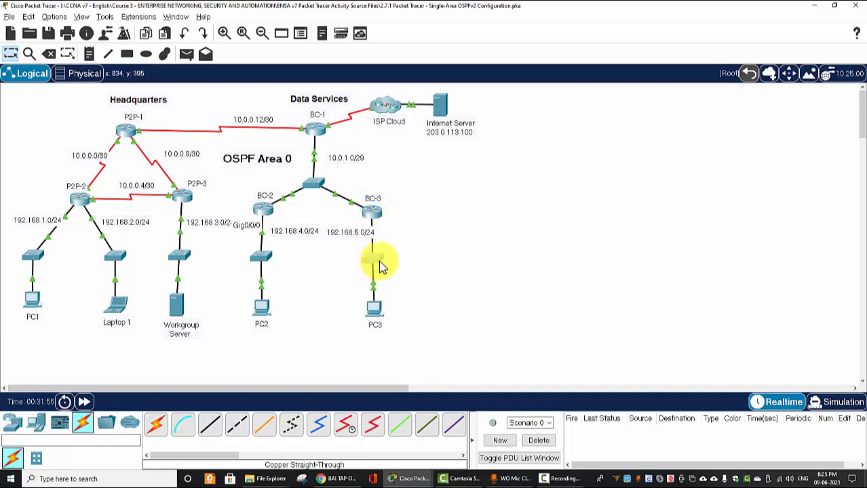
left_click_drag(377, 259, 434, 259)
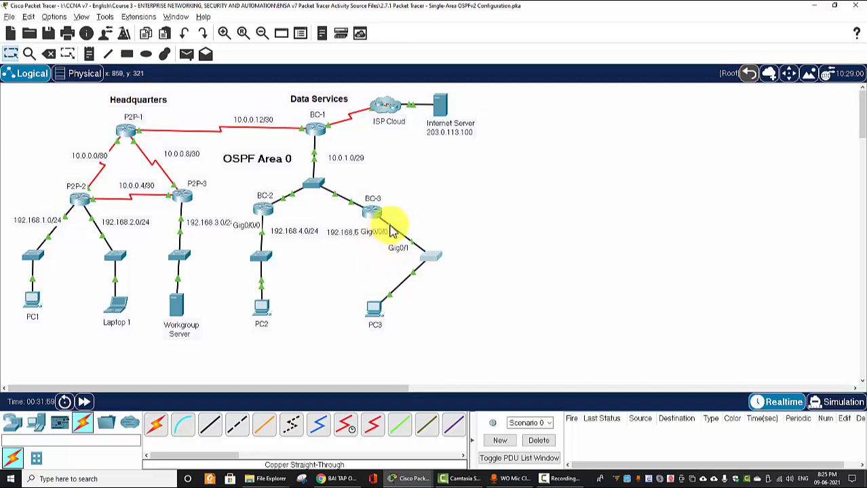
left_click_drag(434, 258, 377, 264)
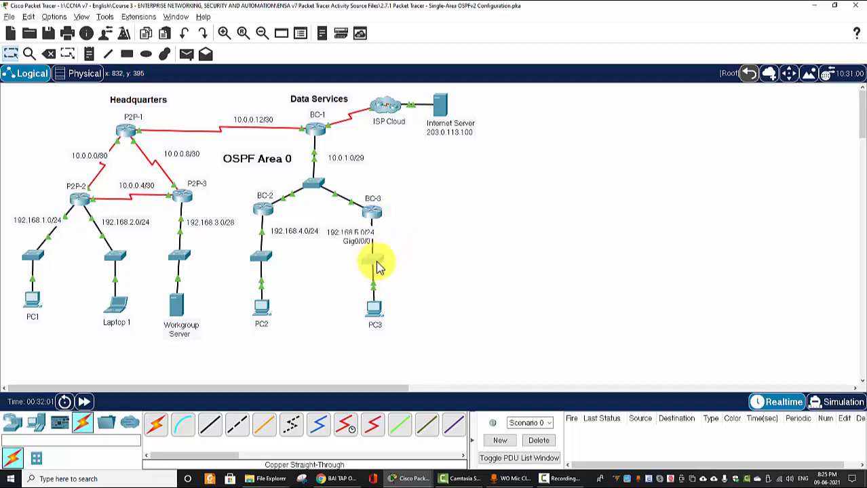
- On BC-2, make interface g0/0/0 passive under OSPF process 10
left_click(263, 212)
key("Return")
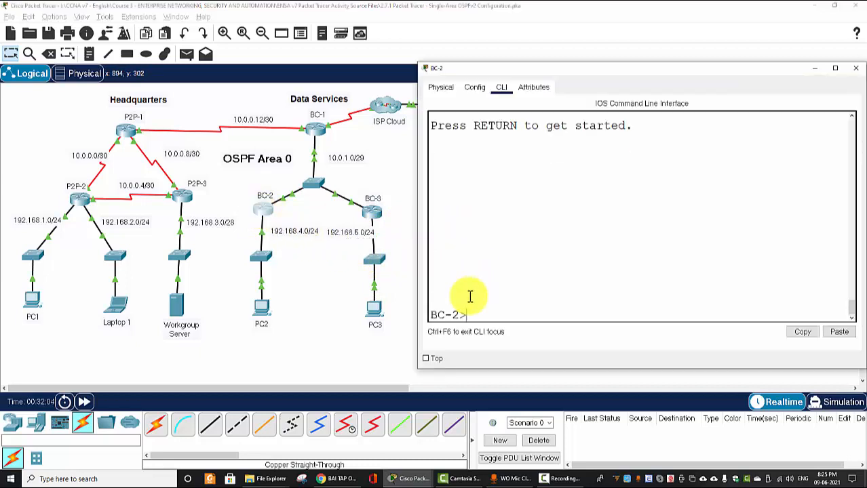
type("en")
key("Return")
type("conf")
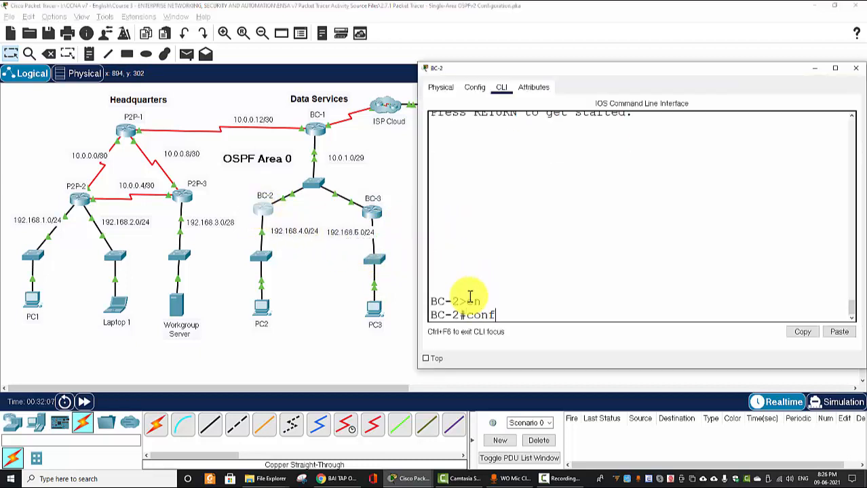
type(" t")
key("Return")
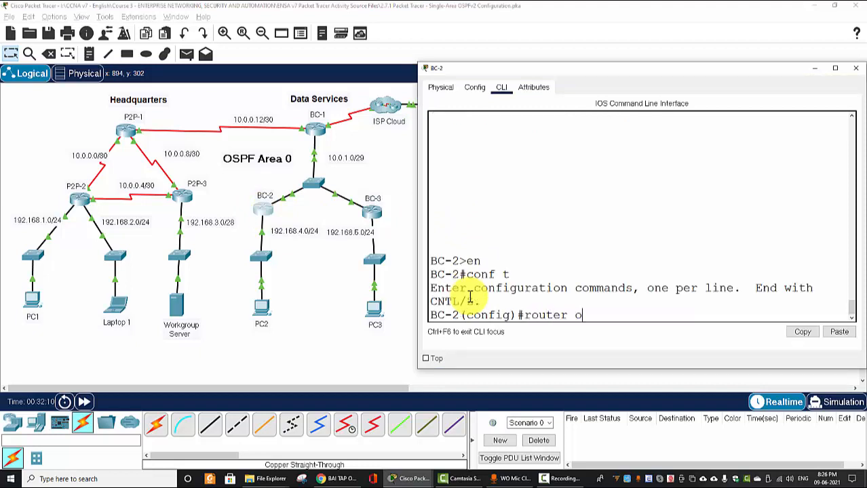
type("router ospf 10")
key("Return")
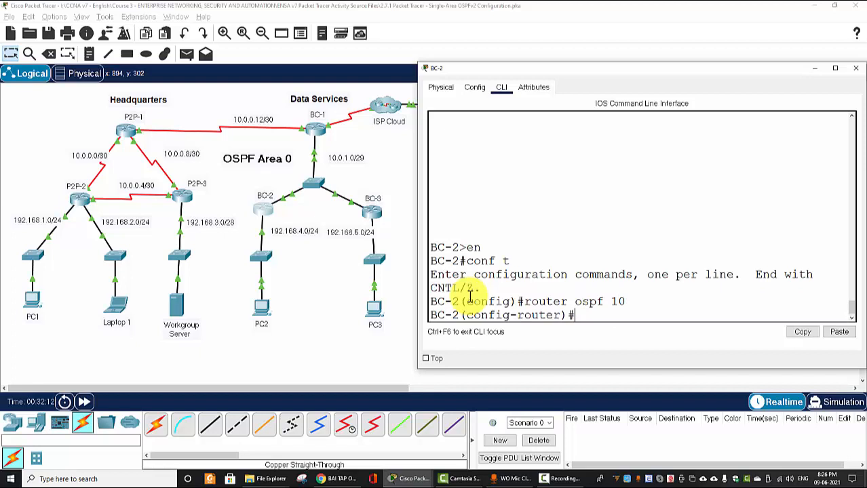
type("pas")
key("Tab")
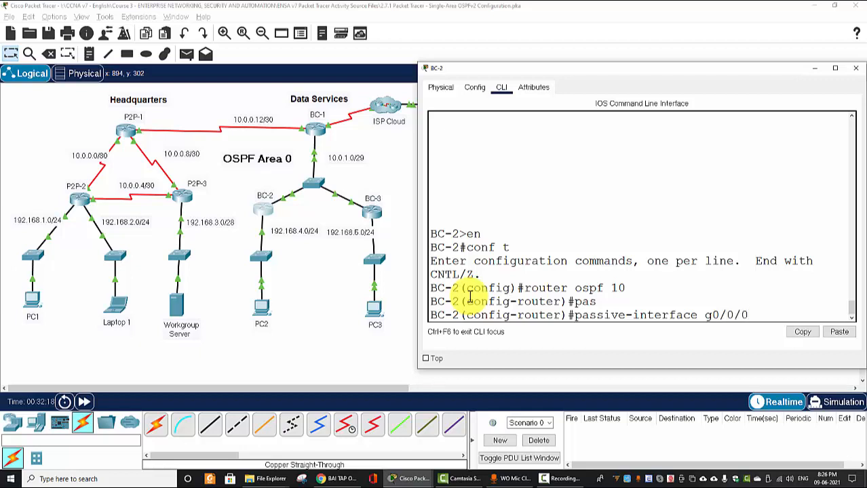
type("g0/0/0")
key("Return")
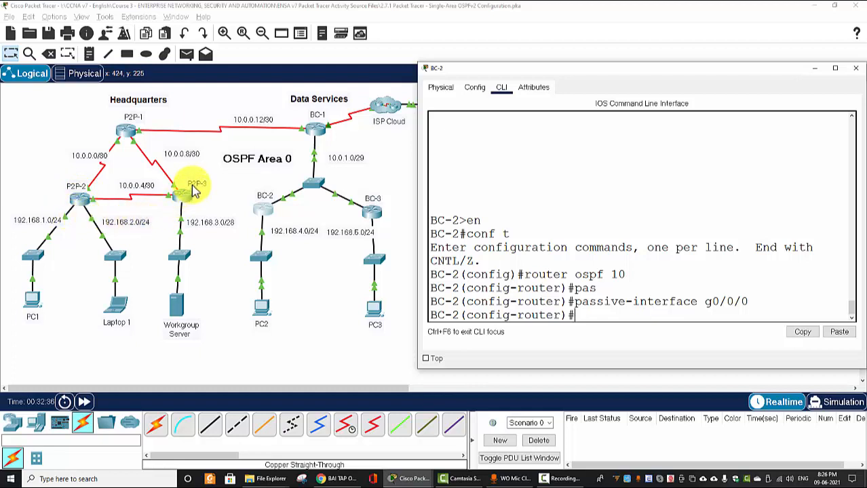
- Check P2P-3's interface to its LAN and read the requirement about BC-1's OSPF interface priority
left_click(175, 223)
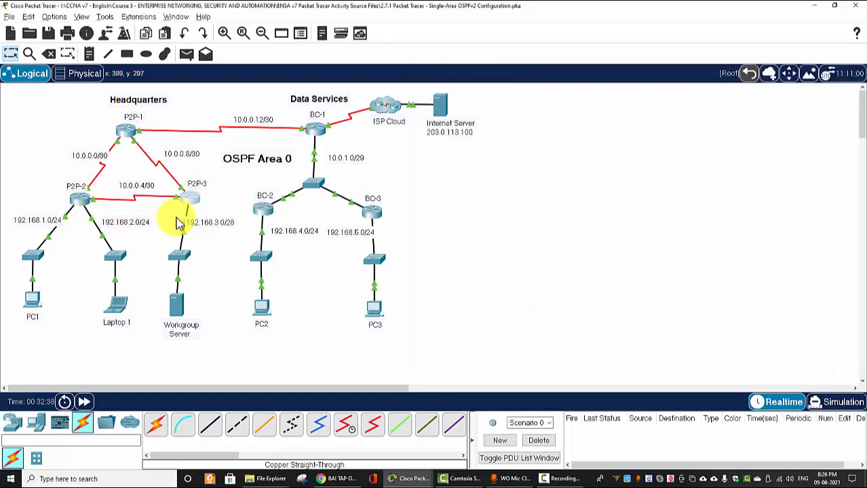
mouse_move(183, 224)
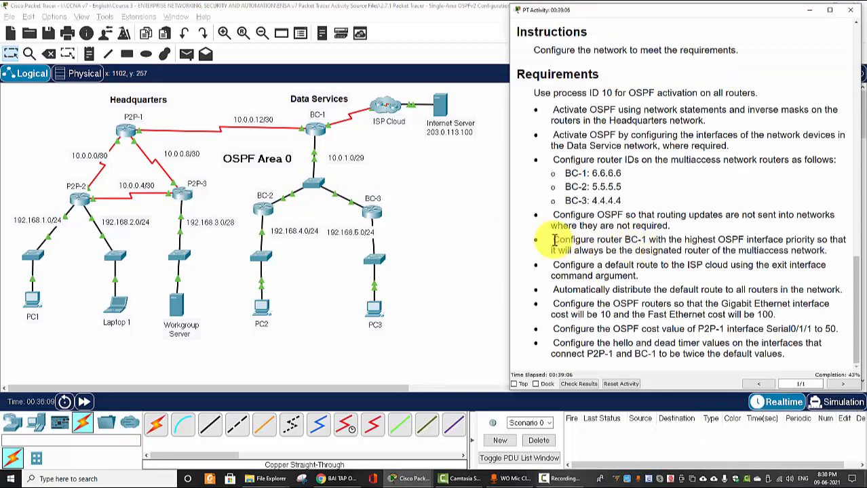
double_click(562, 239)
left_click_drag(594, 239, 826, 252)
left_click(468, 178)
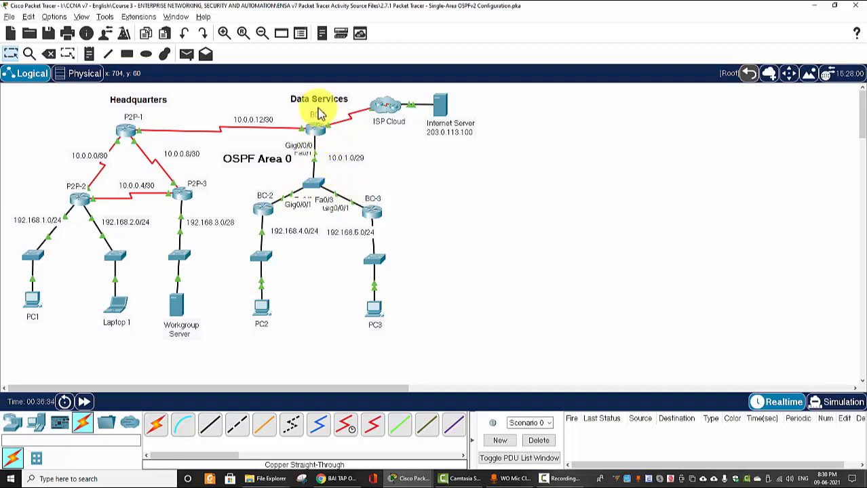
- Run show ip ospf int g0/0/0 on BC-1 and examine the output from its beginning in a widened console
left_click(319, 133)
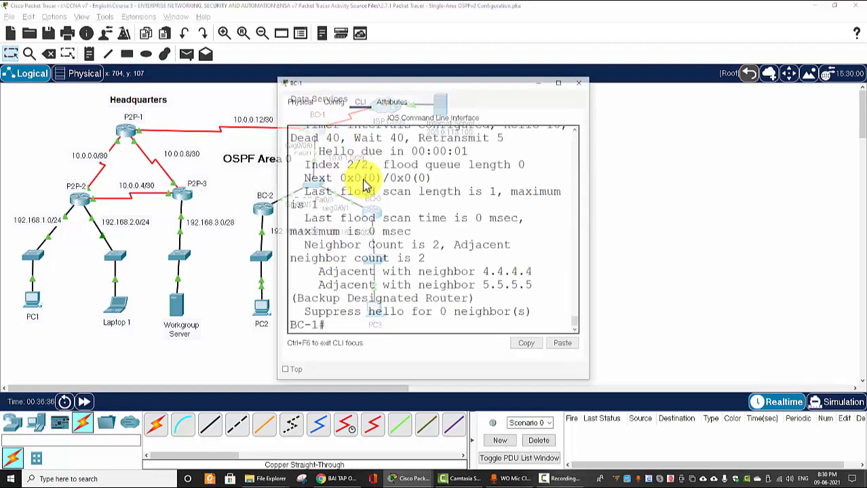
key("Return")
key("Return")
key("Return")
key("Return")
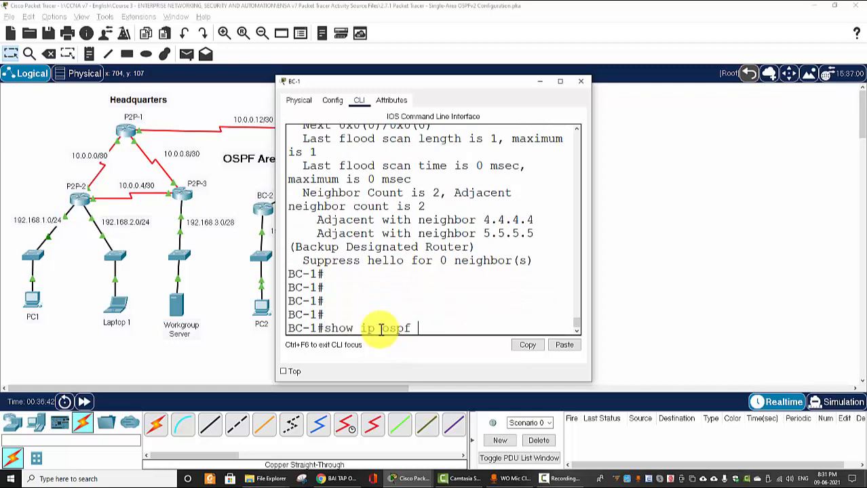
key("alt+Tab")
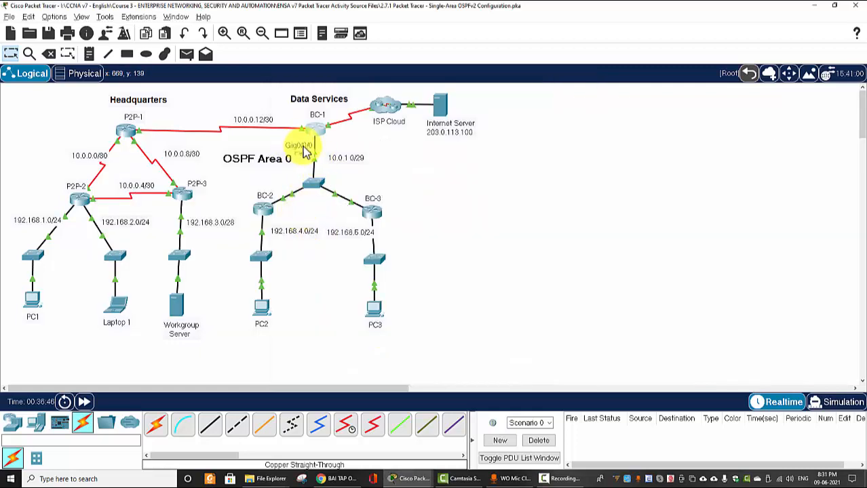
left_click(316, 125)
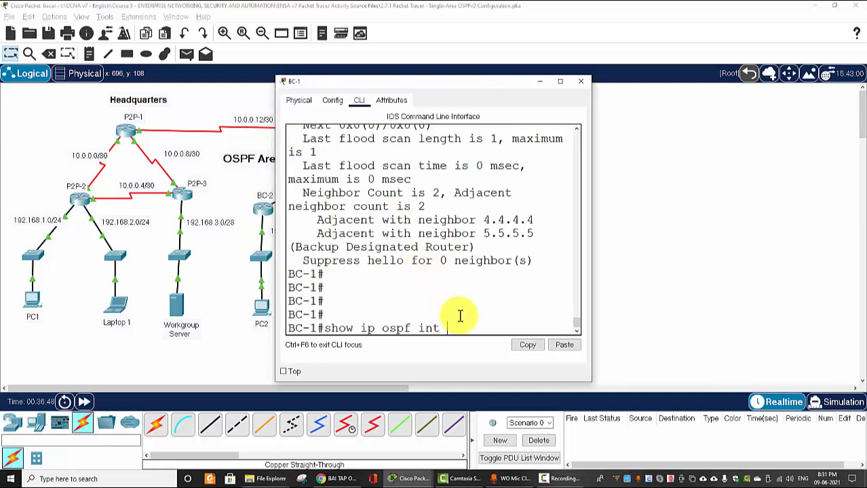
type("g0/0/0")
key("Return")
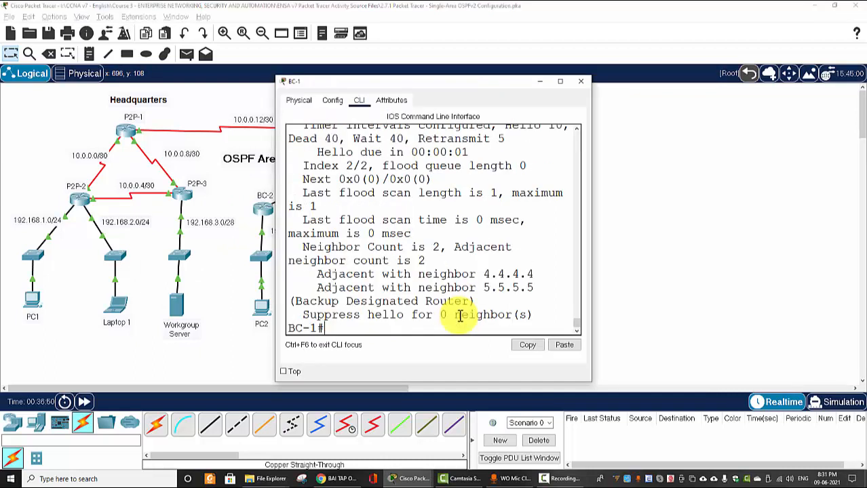
left_click_drag(594, 113, 856, 114)
scroll(535, 248, "up", 1)
scroll(534, 248, "up", 1)
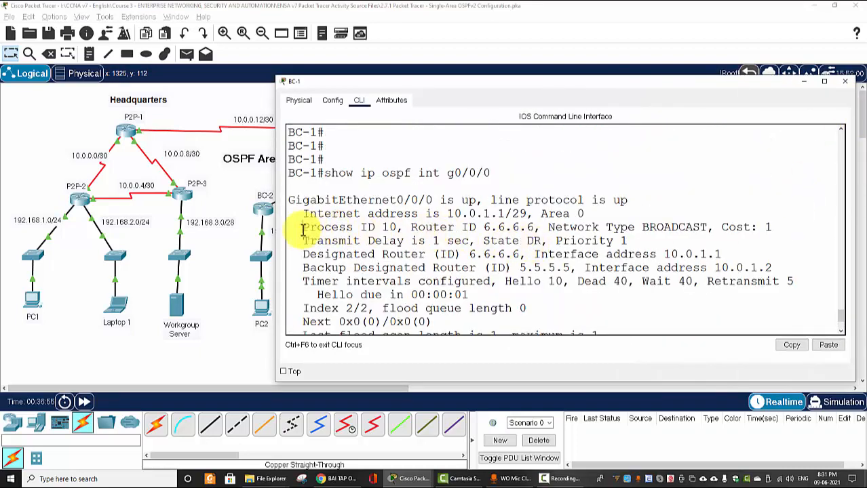
- Examine the router ID, network type, OSPF priority and interface name in BC-1's g0/0/0 output
left_click_drag(303, 227, 780, 222)
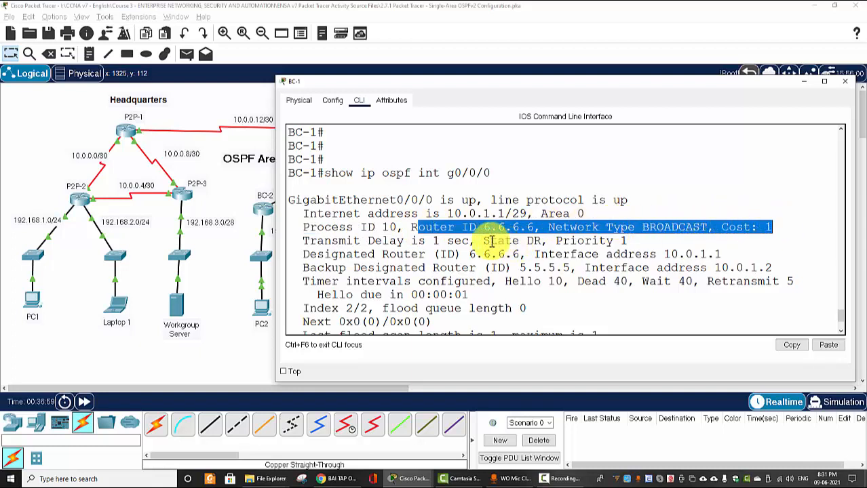
left_click(557, 240)
left_click_drag(557, 240, 628, 242)
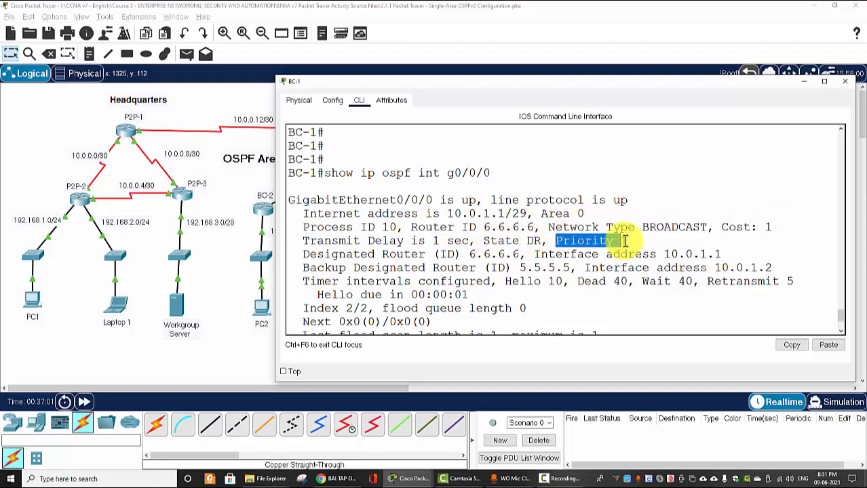
left_click(586, 246)
left_click_drag(553, 241, 619, 241)
left_click(631, 241)
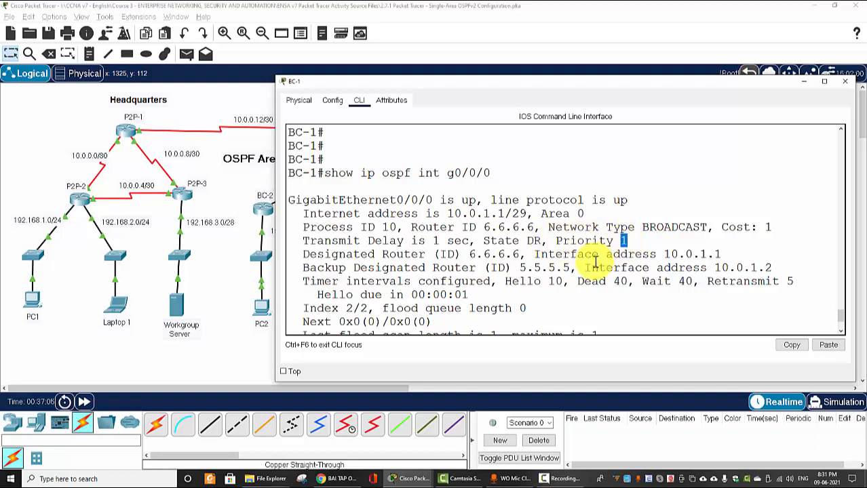
left_click(576, 241)
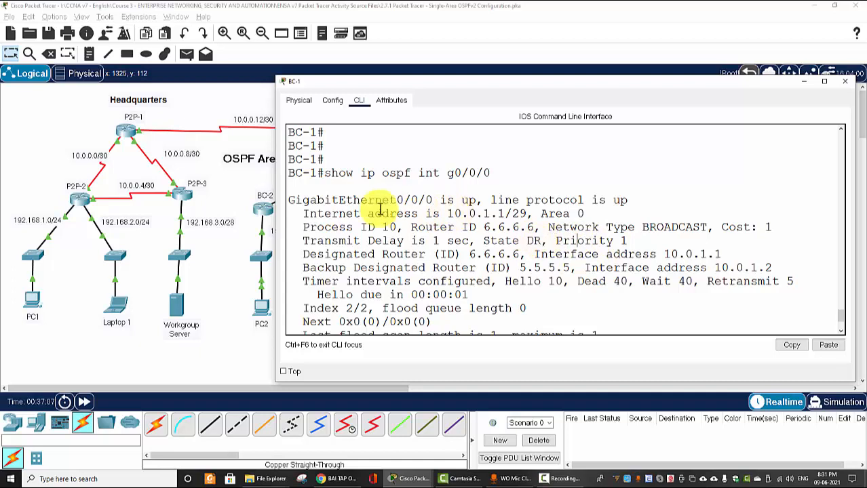
left_click(291, 202)
left_click_drag(309, 201, 432, 202)
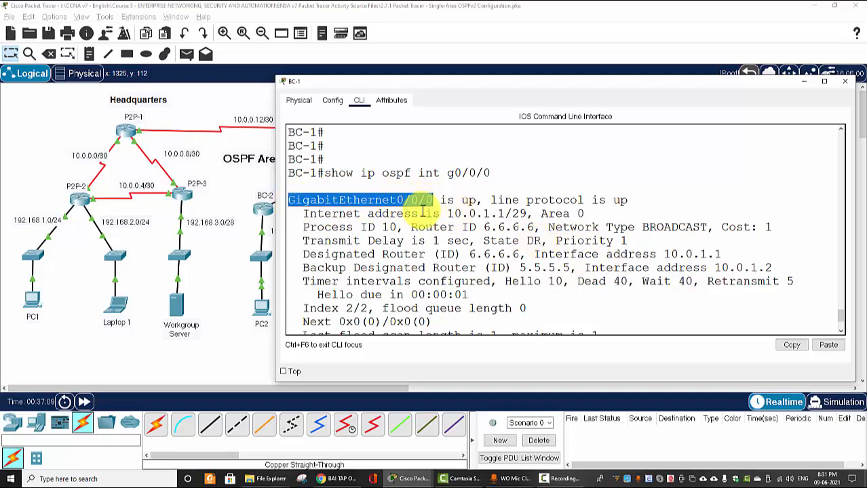
- Check BC-2's interface toward the shared switch and run do show ip ospf int g0/0/1 in BC-2's console, widened for reading
left_click_drag(457, 84, 561, 97)
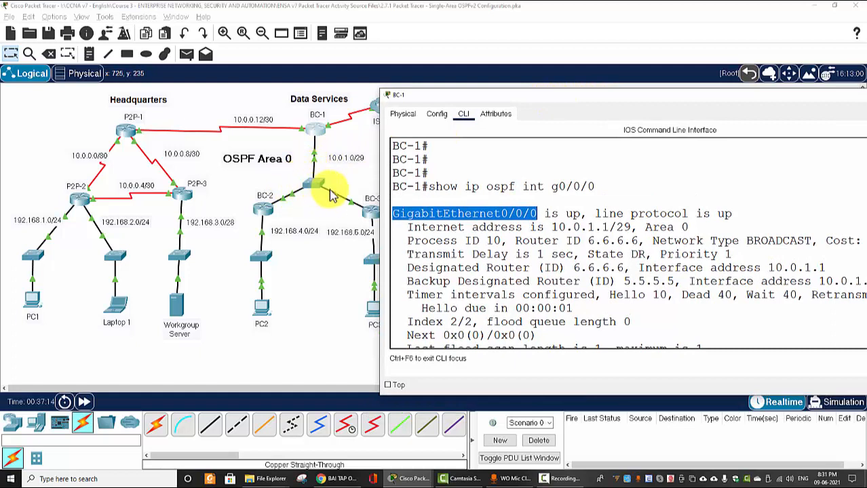
left_click(288, 216)
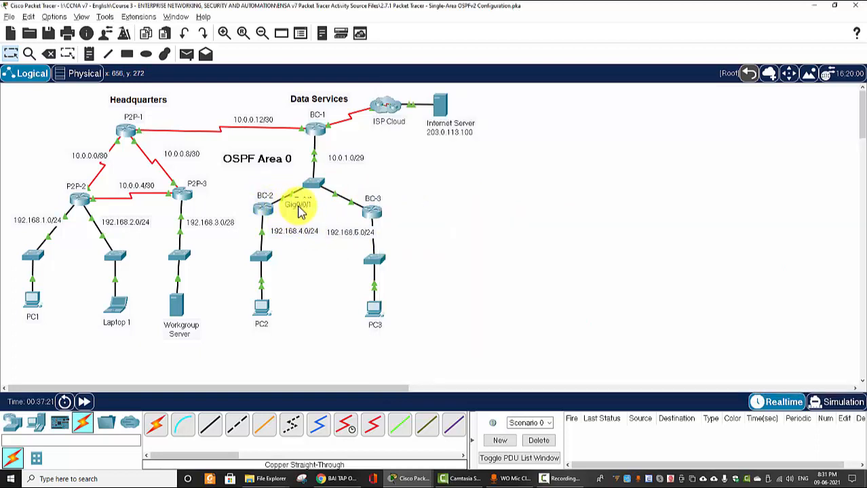
left_click(266, 213)
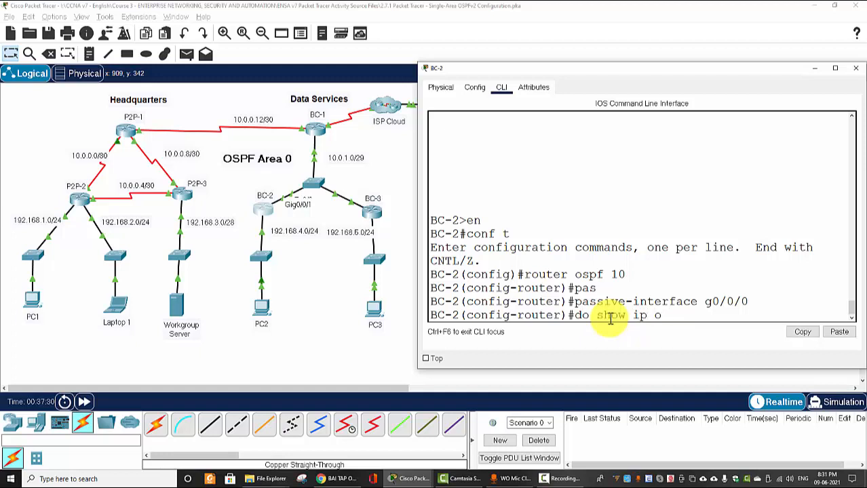
type("spf int g0/0/")
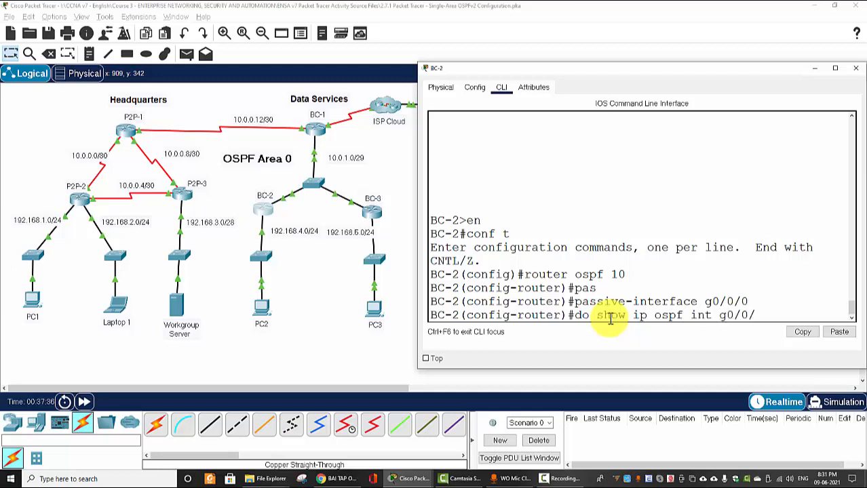
type("0")
key("Return")
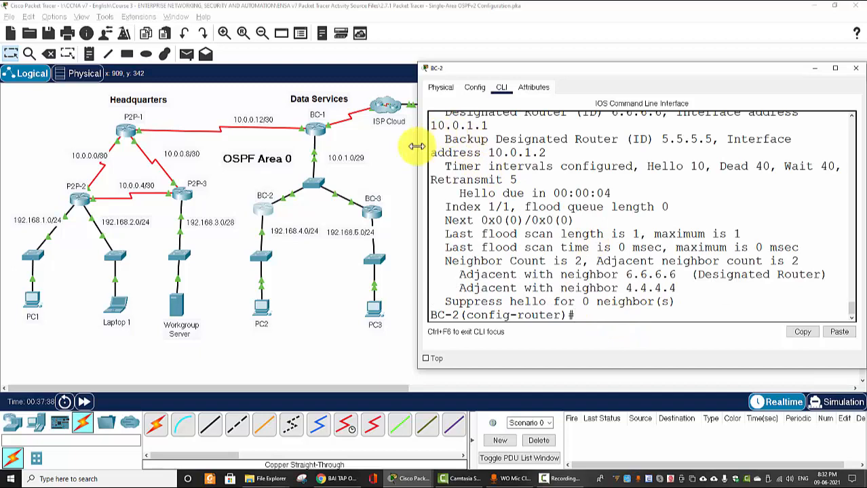
left_click_drag(416, 146, 329, 155)
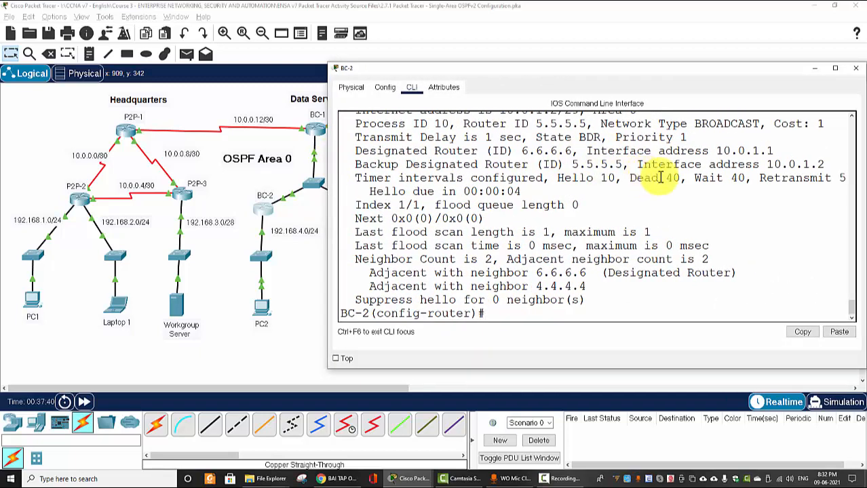
- Examine the interface address and OSPF priority in BC-2's g0/0/1 output, and close the BC-2 console
left_click_drag(616, 138, 687, 138)
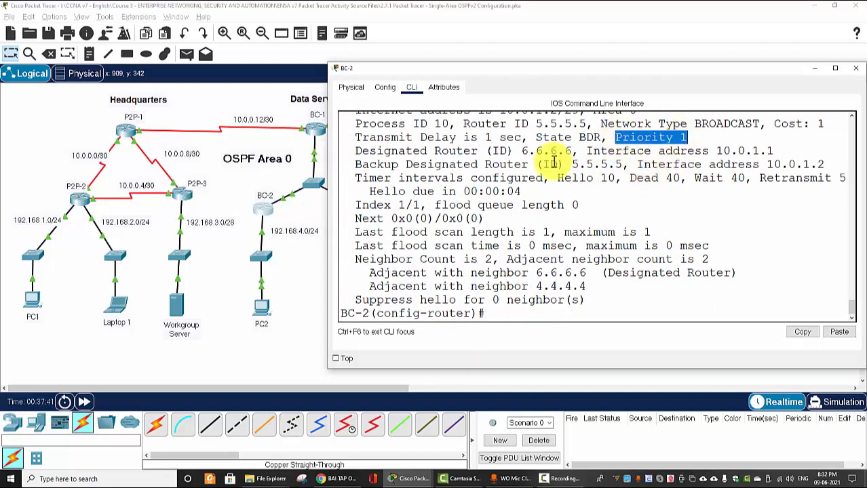
scroll(553, 163, "up", 1)
left_click_drag(354, 142, 648, 160)
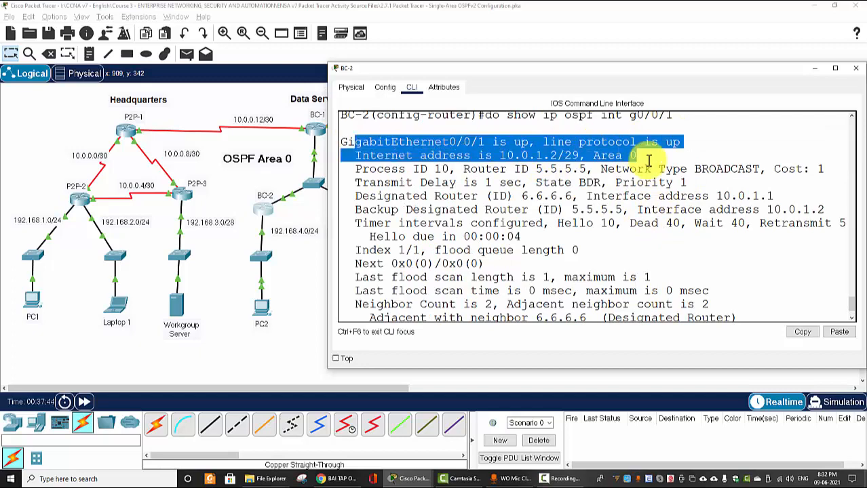
left_click_drag(686, 181, 615, 182)
left_click(662, 203)
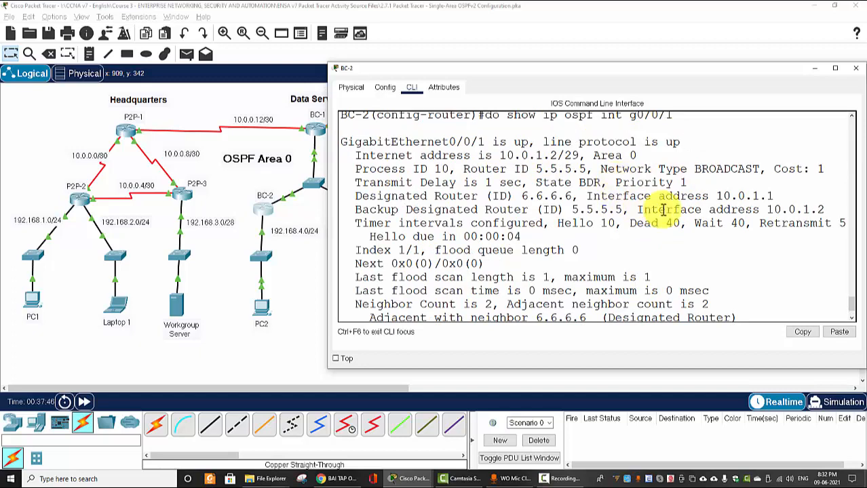
left_click(855, 68)
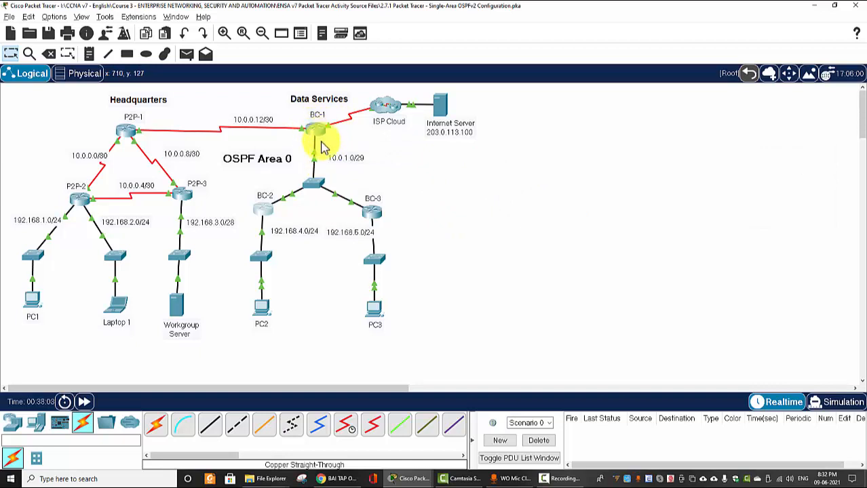
- Try to look up the ip ospf options on BC-1 within the configuration of OSPF process 10
left_click(320, 137)
scroll(489, 325, "down", 5)
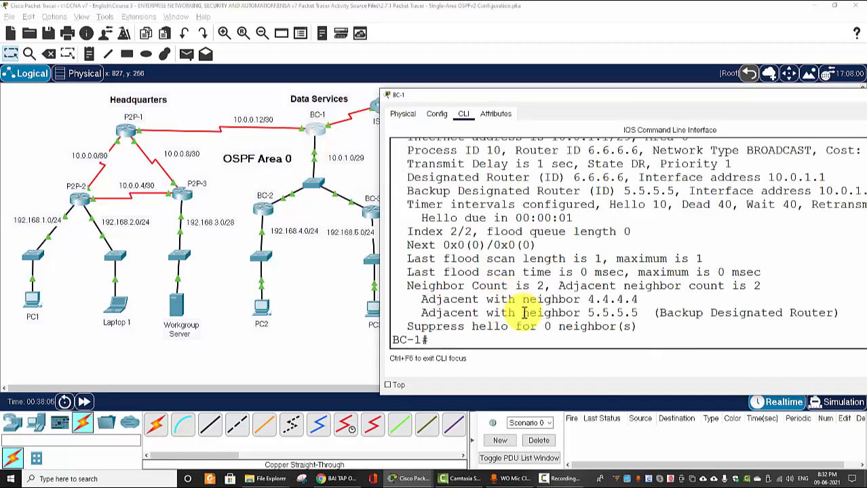
type("conf t")
key("Return")
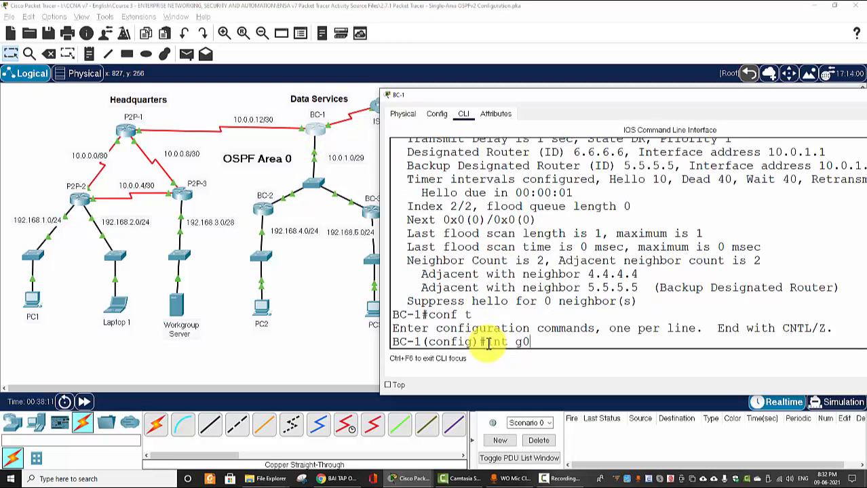
key("BackSpace")
key("BackSpace")
key("BackSpace")
key("BackSpace")
key("BackSpace")
key("BackSpace")
key("BackSpace")
key("BackSpace")
key("BackSpace")
type("router ospf 10")
key("Return")
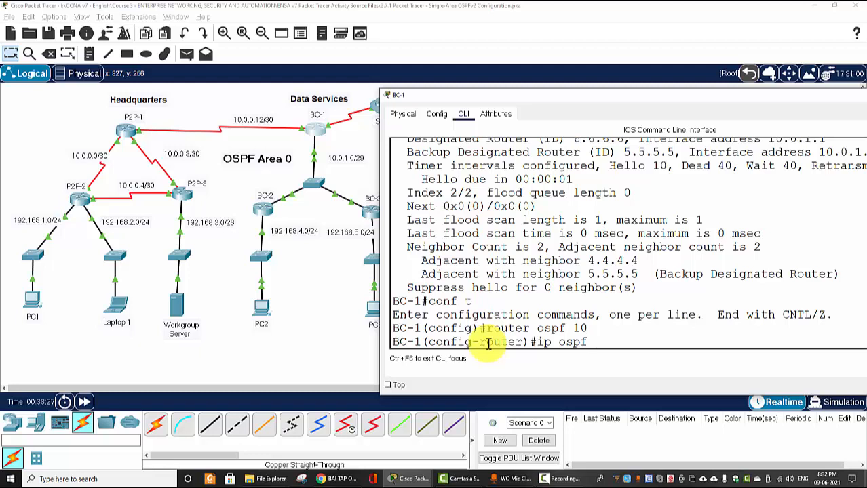
type("?")
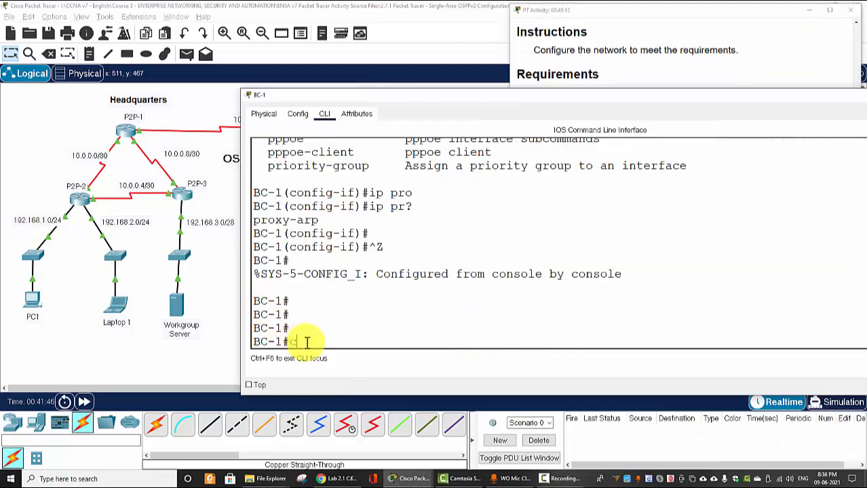
- On BC-1, set the OSPF priority of interface g0/0/0 to 2
type("t")
key("Return")
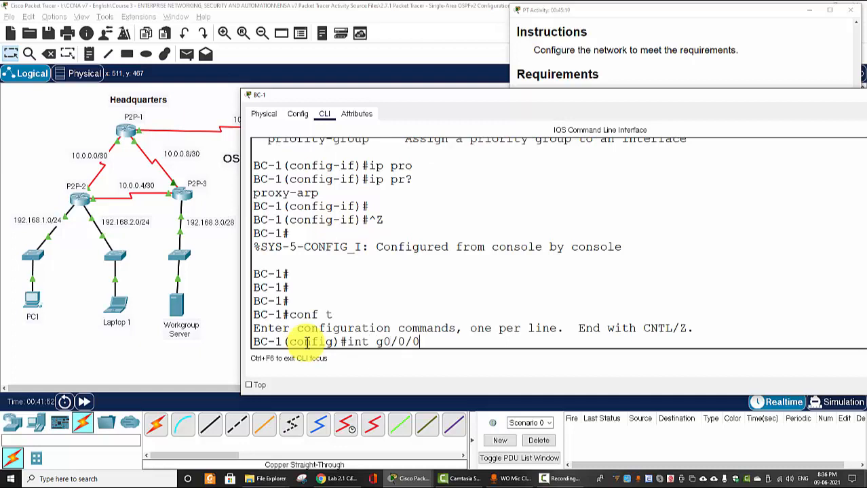
type("int g0/0/0")
key("Return")
left_click_drag(434, 101, 541, 198)
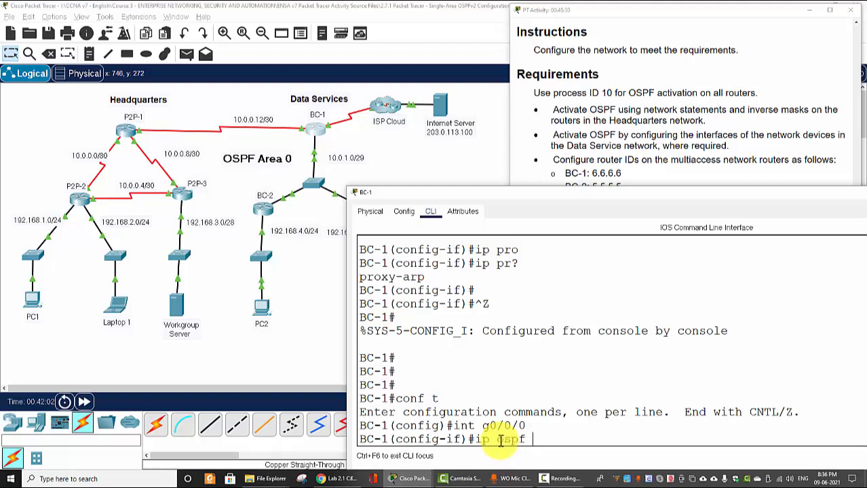
type("i")
key("Tab")
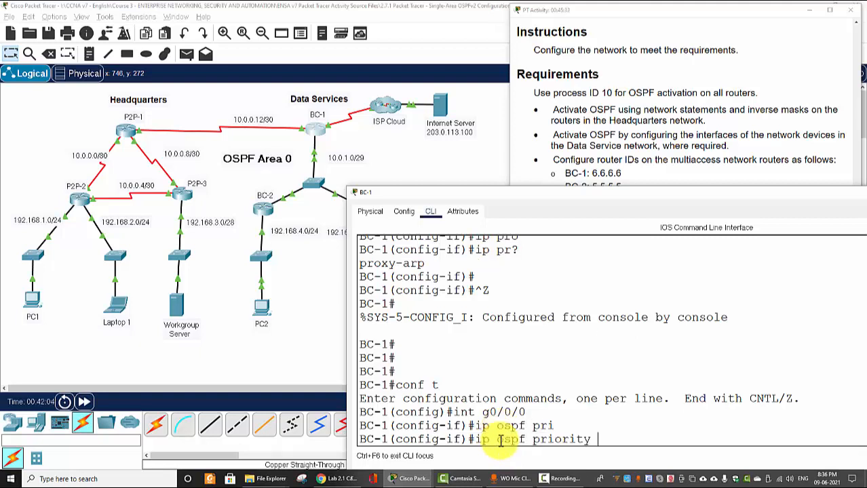
key("Return")
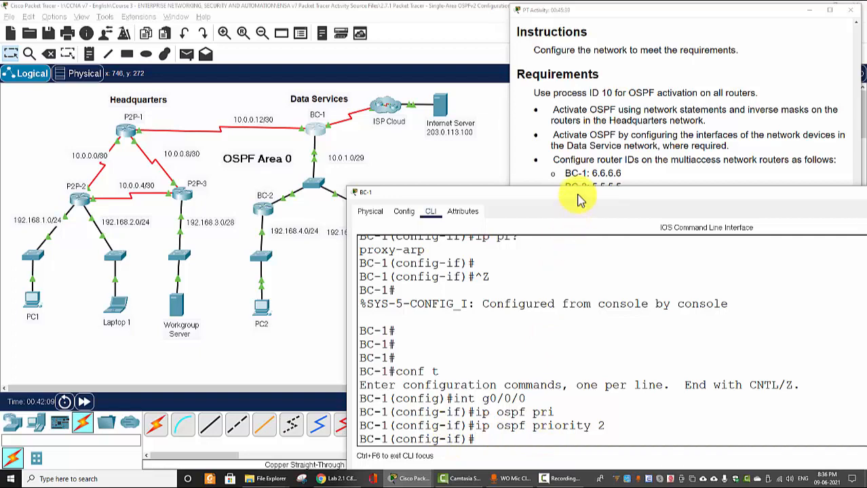
- Run do show ip ospf int g0/0/0 on BC-1 and check the interface's priority against its place in the topology
left_click_drag(578, 196, 553, 111)
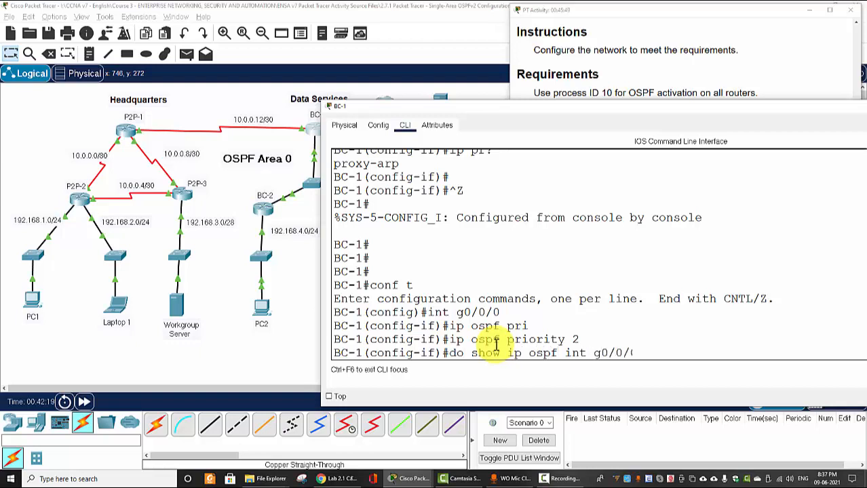
key("Return")
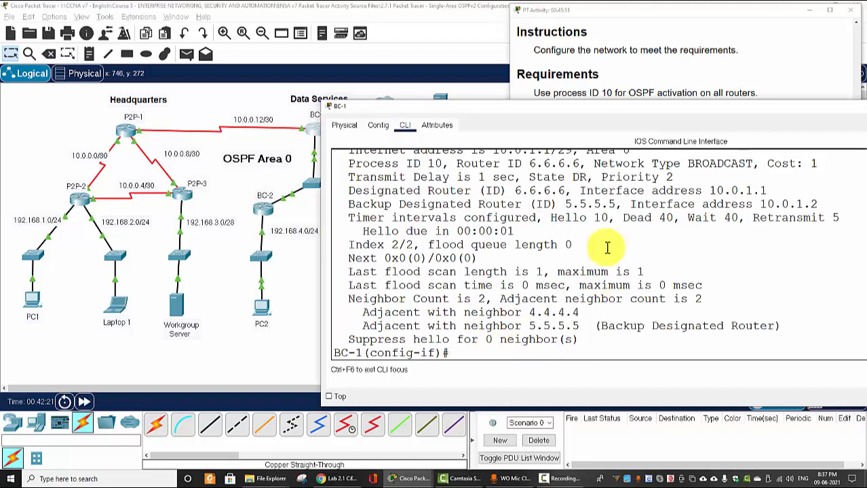
left_click_drag(600, 178, 667, 178)
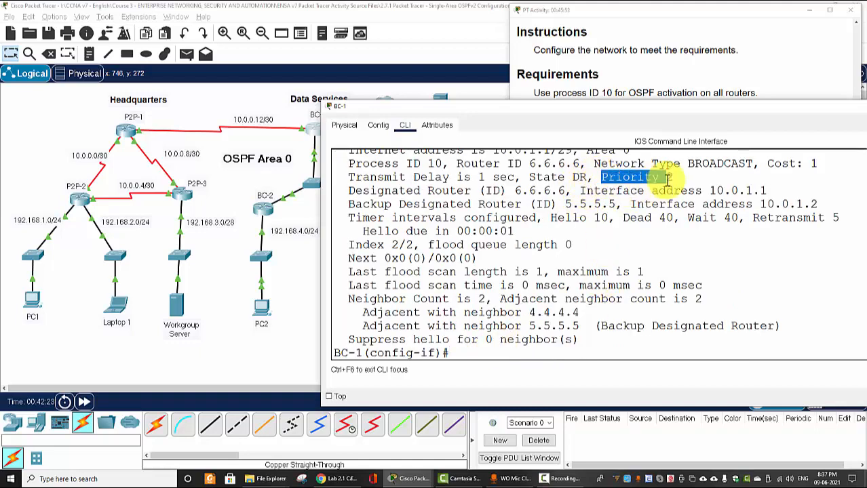
scroll(663, 215, "up", 2)
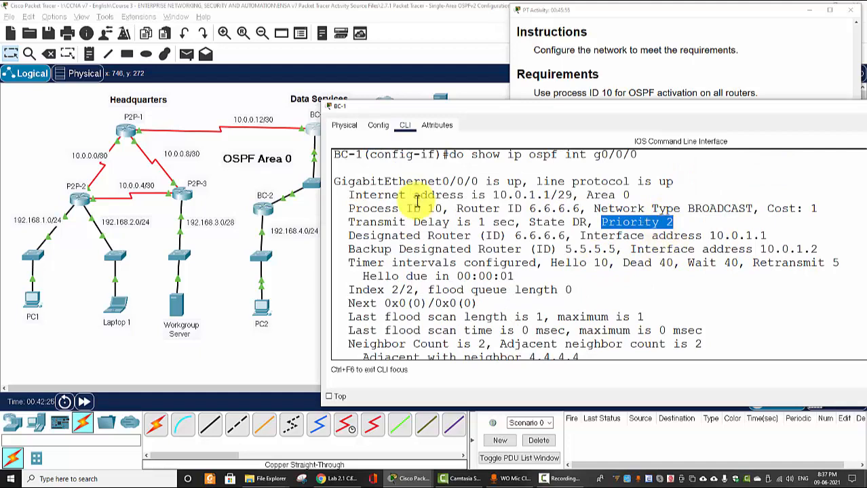
left_click_drag(660, 106, 744, 108)
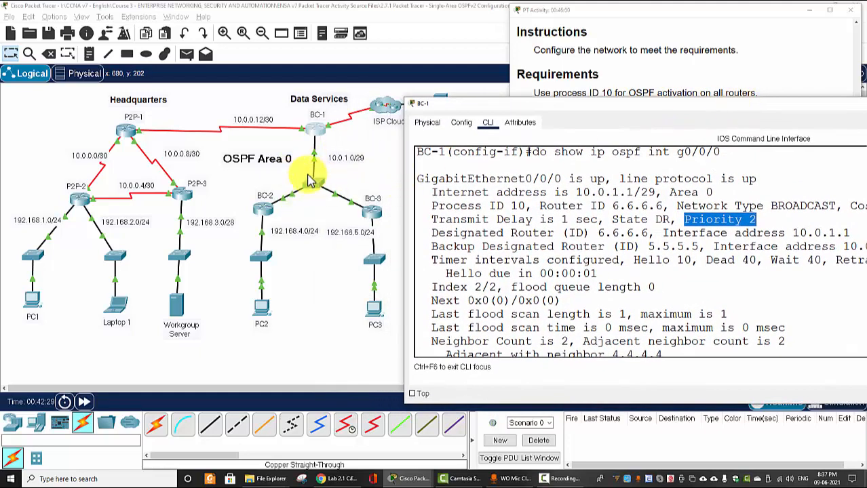
left_click(768, 221)
mouse_move(765, 218)
left_mouse_down()
mouse_move(685, 219)
mouse_move(741, 209)
mouse_move(749, 217)
left_mouse_up()
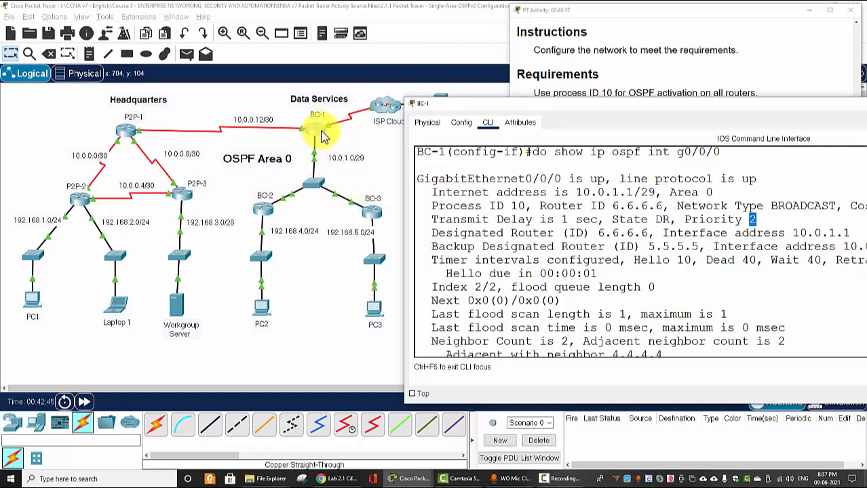
- Read the requirement for a default route to the ISP cloud and configure ip route 0.0.0.0 0.0.0.0 s0/1/1 on BC-1
scroll(569, 292, "down", 3)
left_click(591, 268)
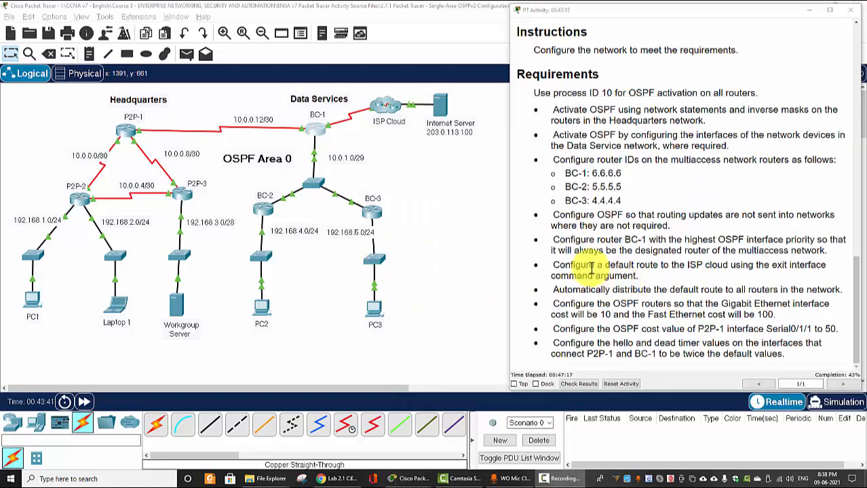
left_click_drag(550, 266, 630, 274)
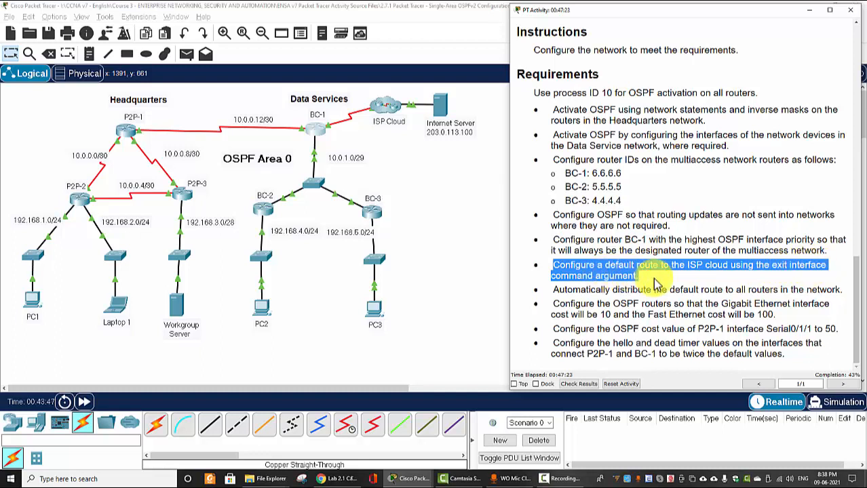
left_click(327, 132)
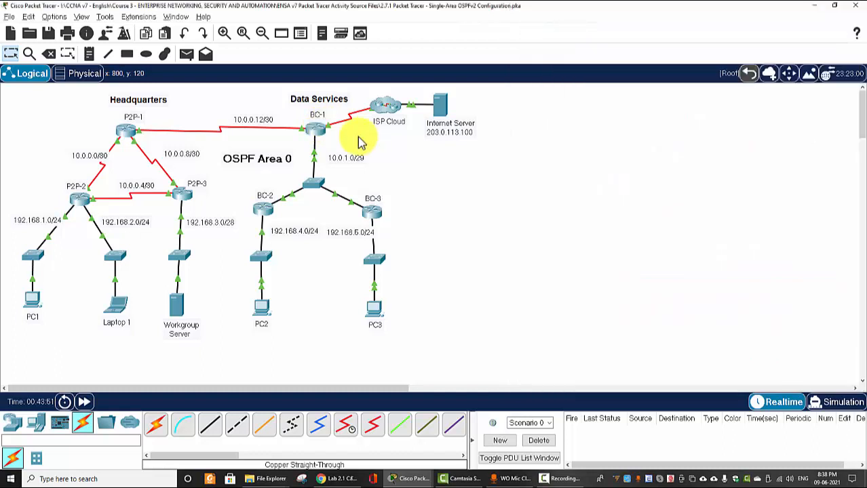
left_click(322, 133)
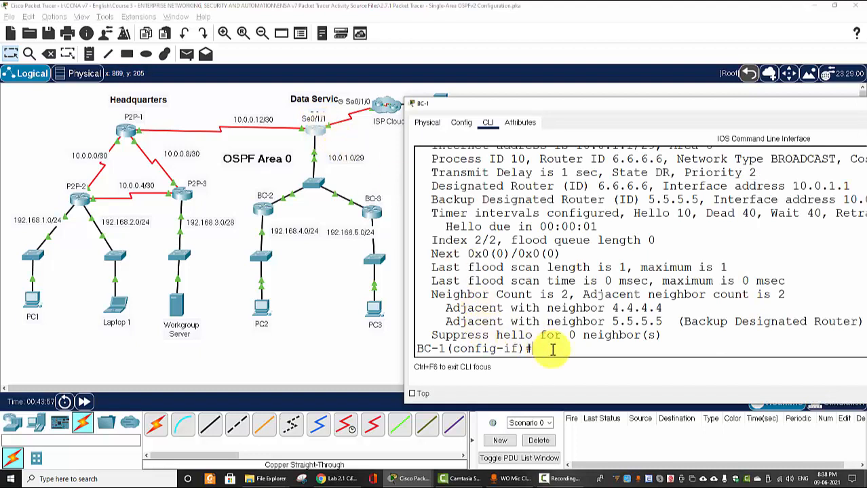
type("exit")
key("Return")
key("Return")
key("Return")
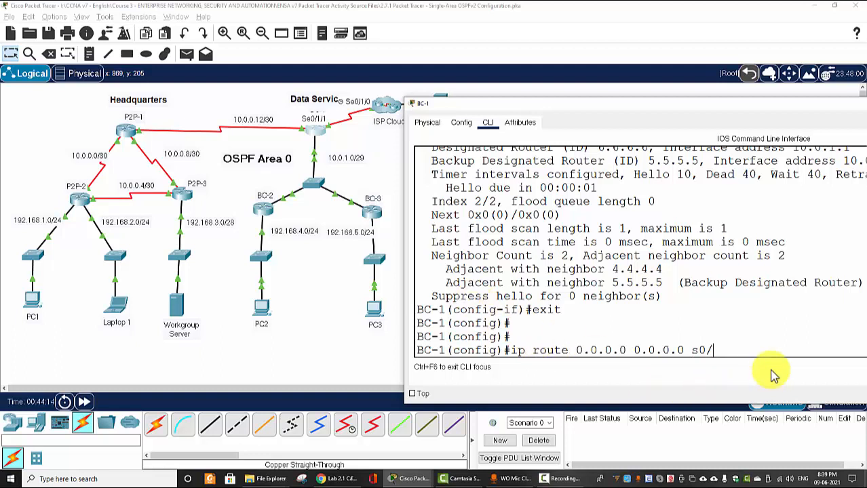
type("/1")
key("Return")
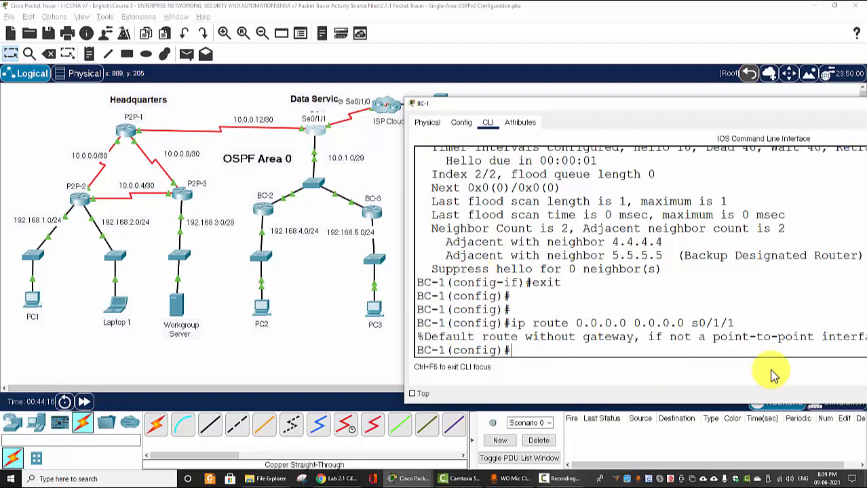
- Read BC-1's response to the default route command and check it against the ISP Cloud link in the topology
left_click_drag(771, 105, 718, 89)
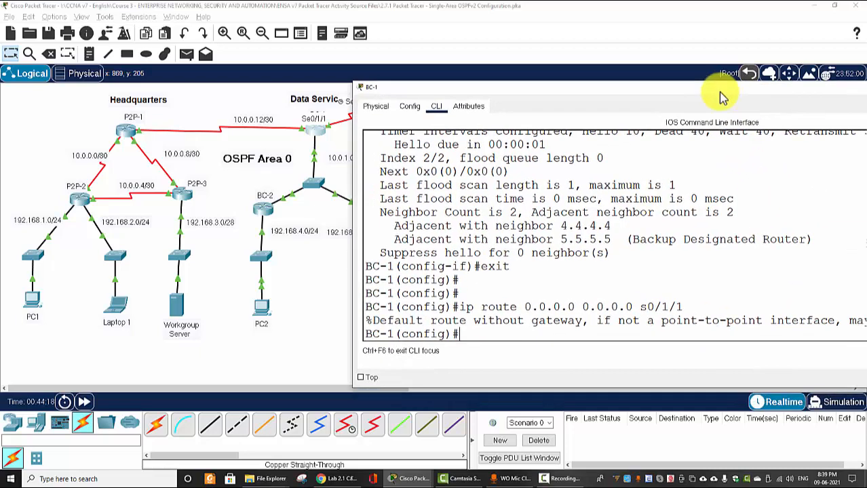
left_click_drag(373, 321, 768, 320)
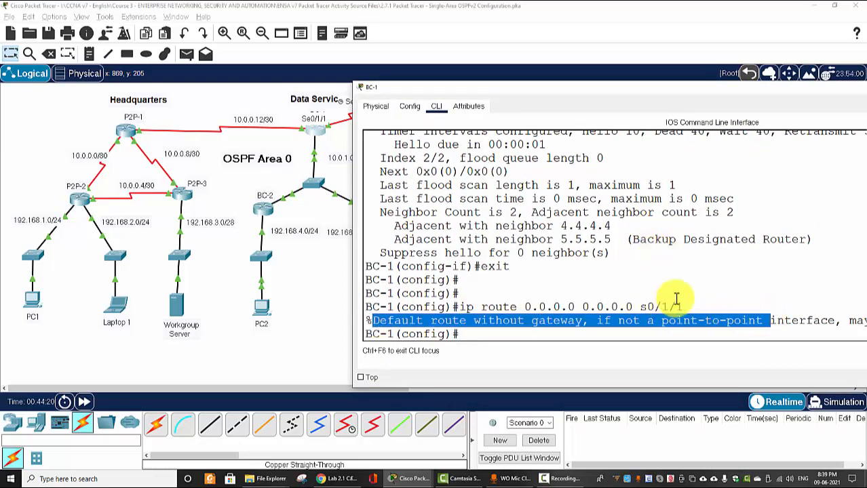
left_click_drag(715, 95, 667, 174)
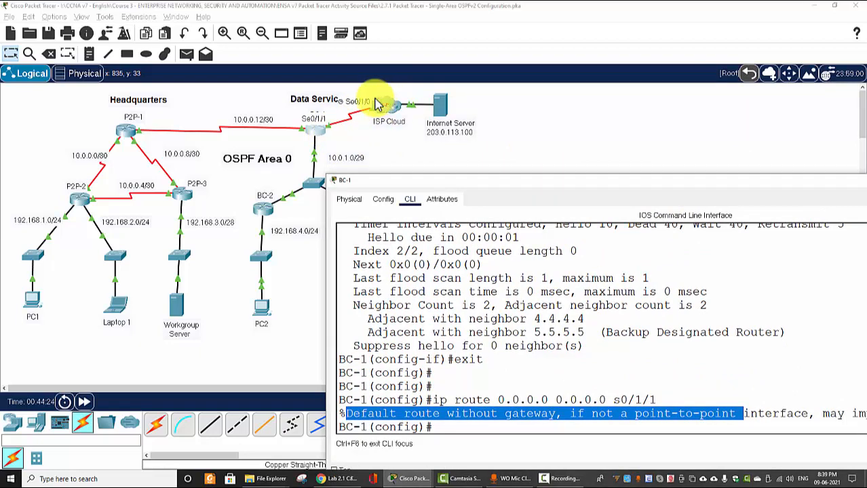
left_click_drag(574, 179, 603, 112)
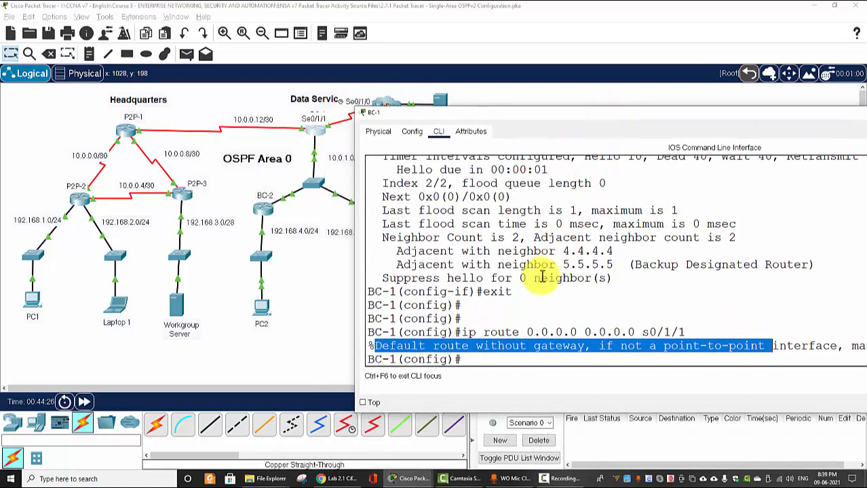
left_click(497, 357)
- Read the requirement to distribute the default route and enter default-information originate under router ospf 10 on BC-1
mouse_move(406, 477)
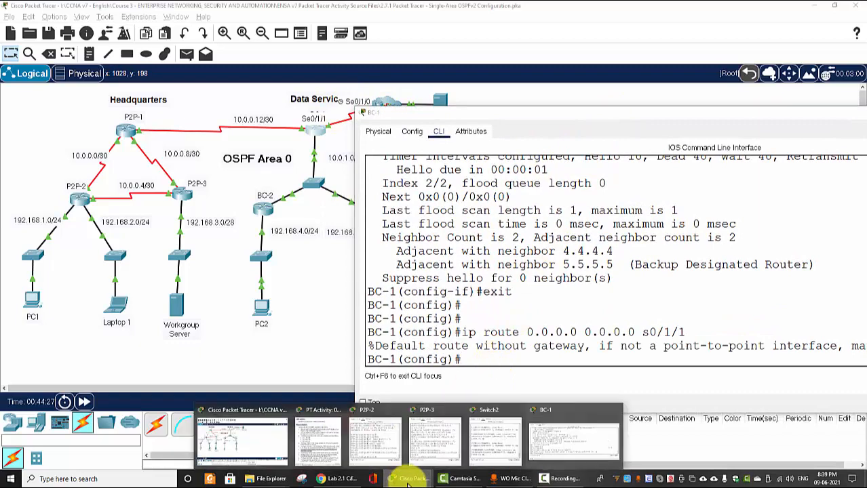
left_click(320, 440)
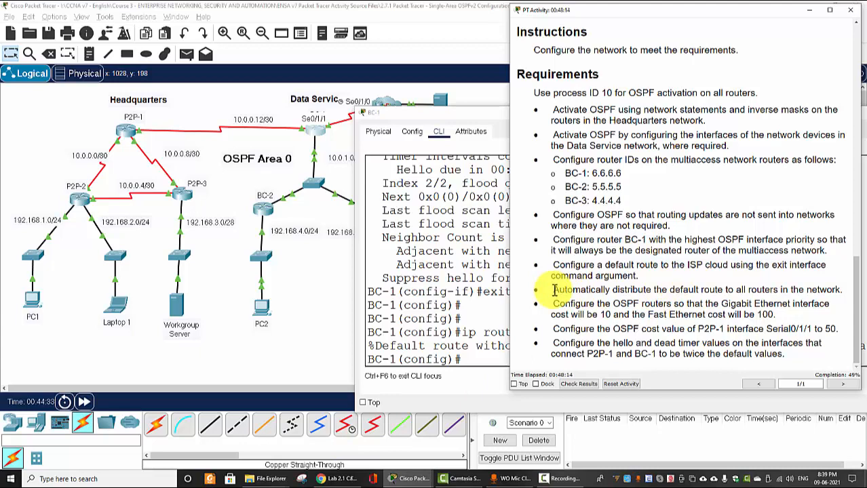
left_click_drag(565, 290, 844, 290)
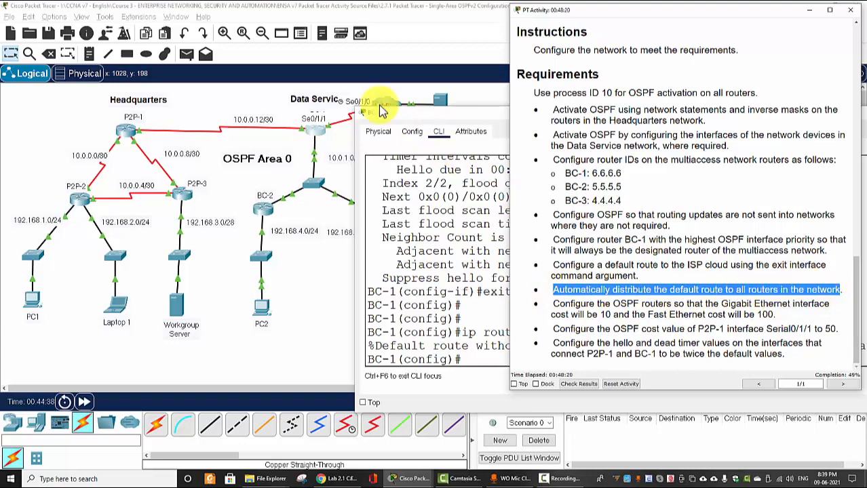
left_click(320, 130)
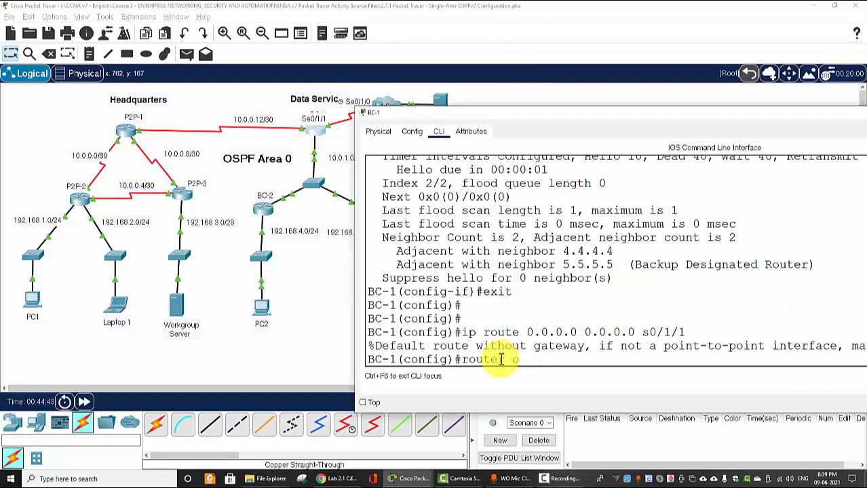
key("Return")
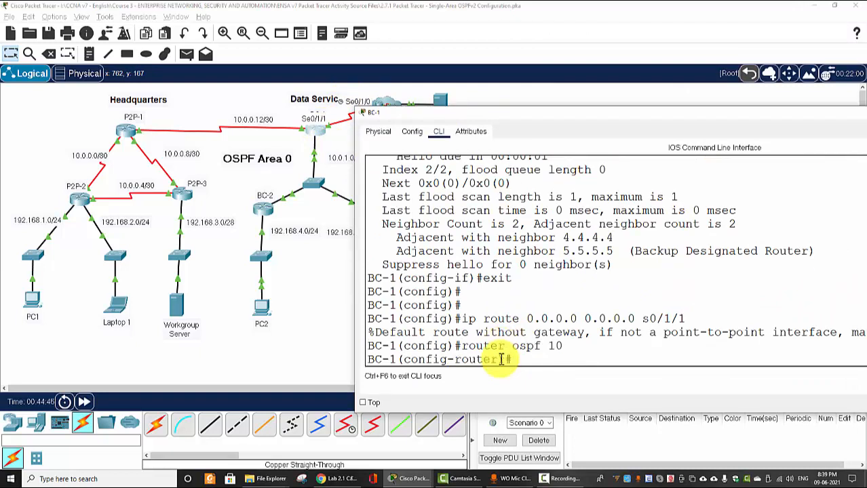
type("de")
key("Tab")
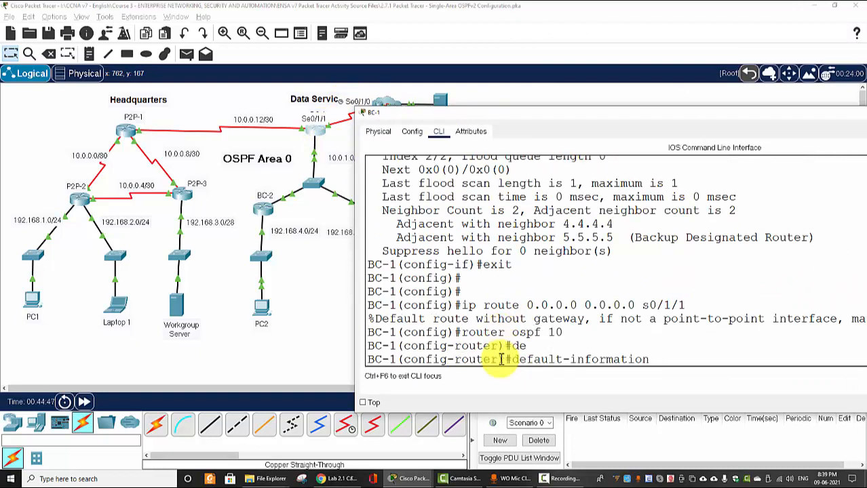
type("ori")
key("Tab")
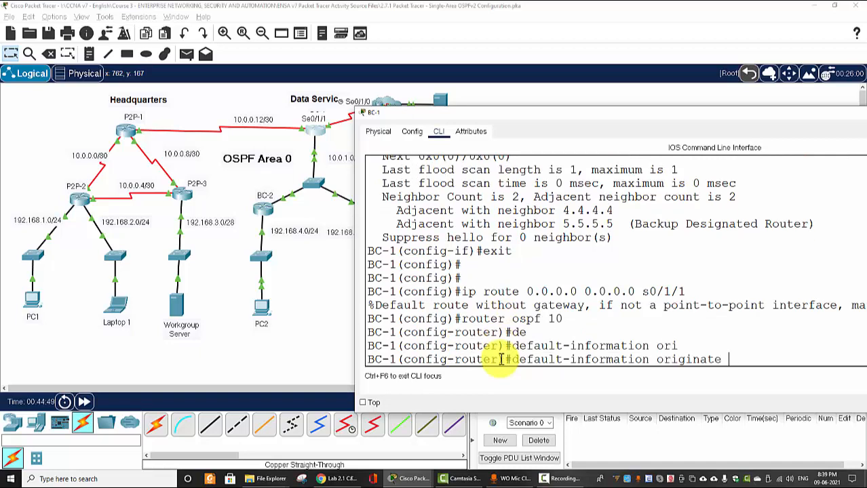
key("Return")
key("Return")
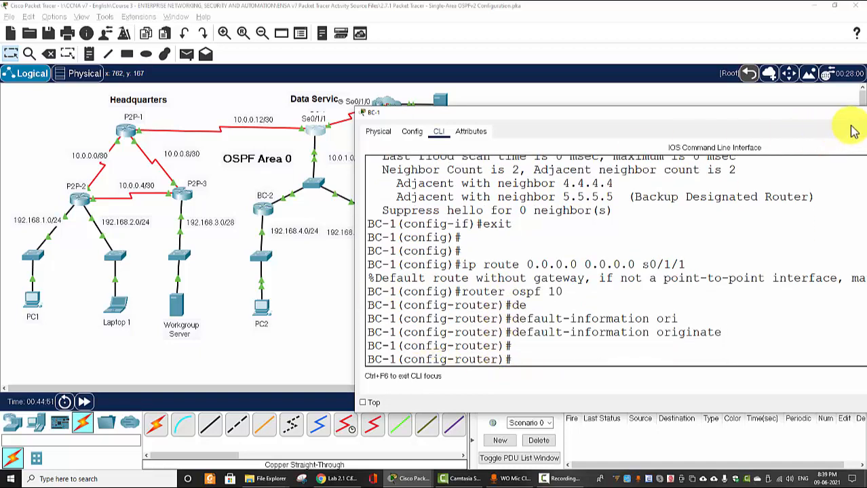
- Place the topology and BC-1's console side by side and run show ip route on P2P-1
left_click_drag(837, 117, 866, 165)
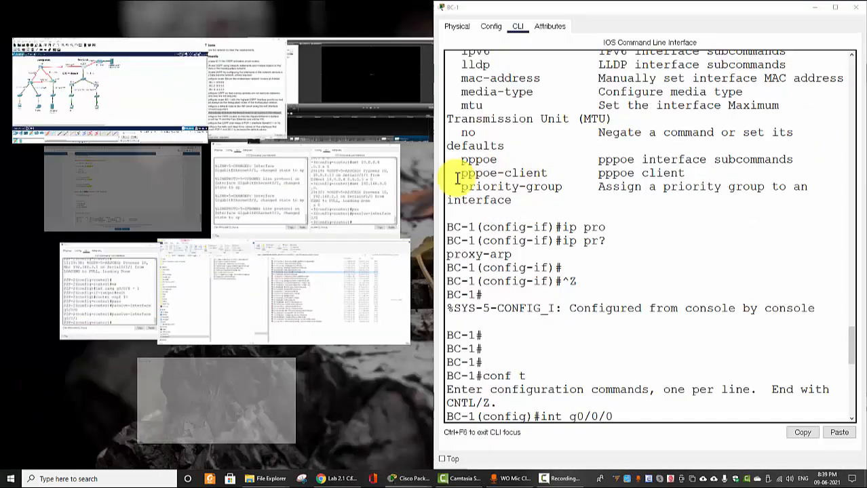
left_click(115, 85)
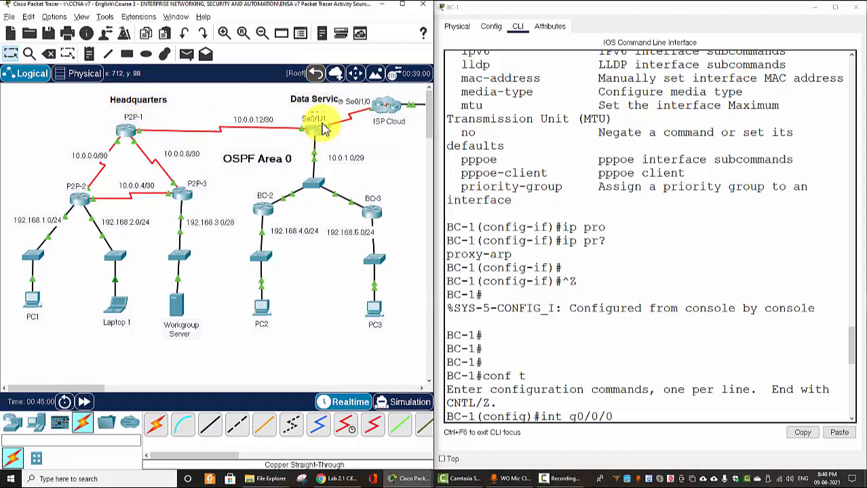
left_click(131, 123)
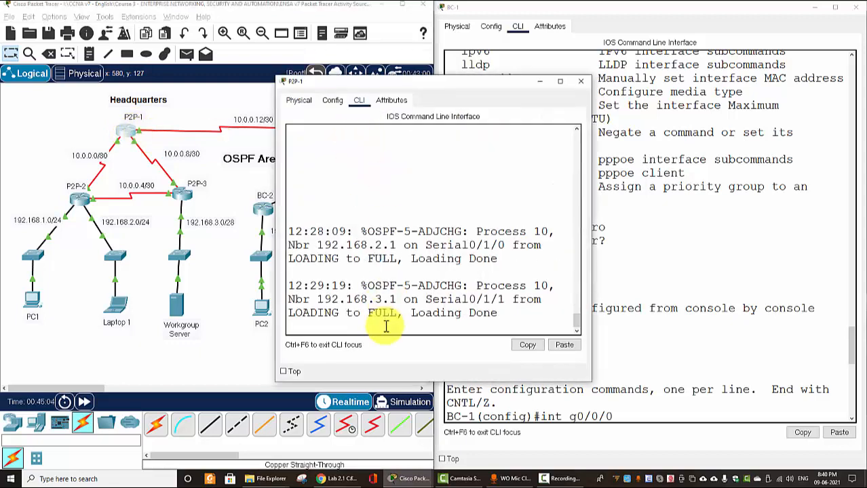
key("Return")
type("en")
key("Return")
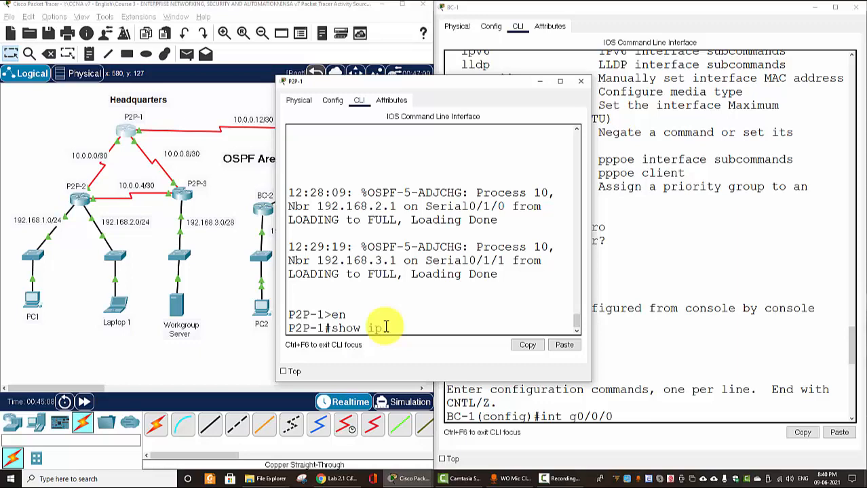
type("show ip route")
key("Return")
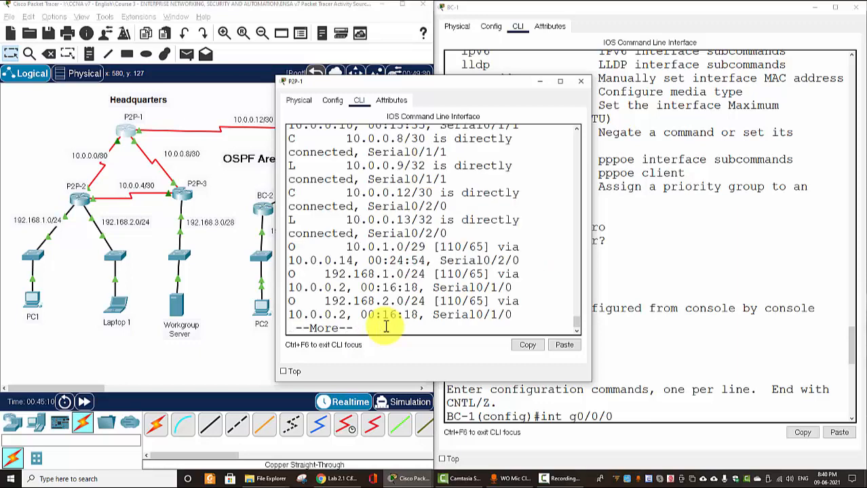
- Page through P2P-1's full routing table and examine the default route's code and next hop
left_click(559, 81)
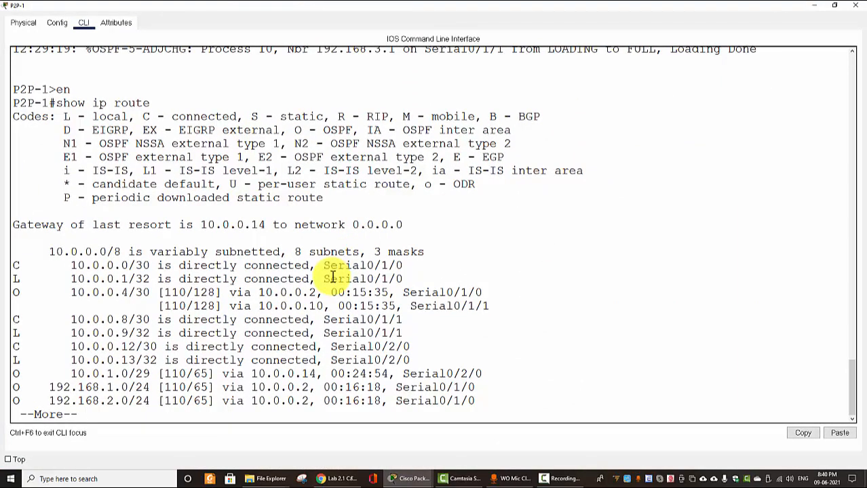
key("Return")
key("Return")
key("Return")
key("Return")
key("Return")
key("Return")
key("Return")
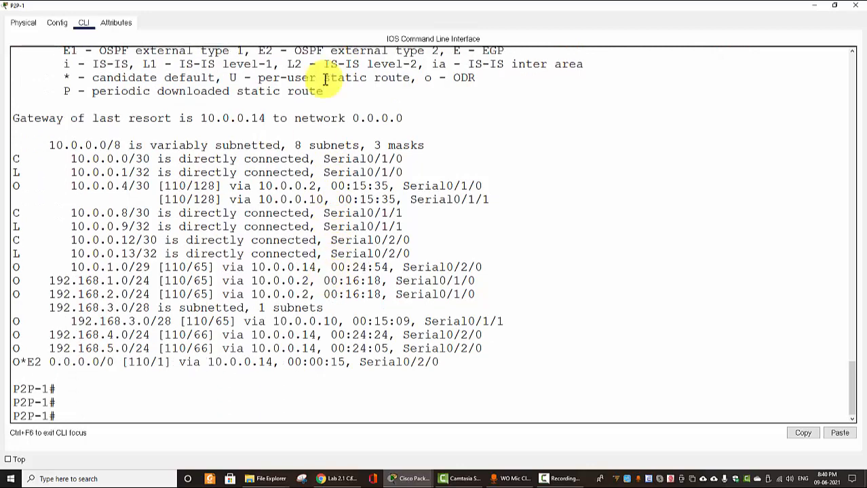
left_click_drag(15, 362, 275, 361)
left_click(219, 370)
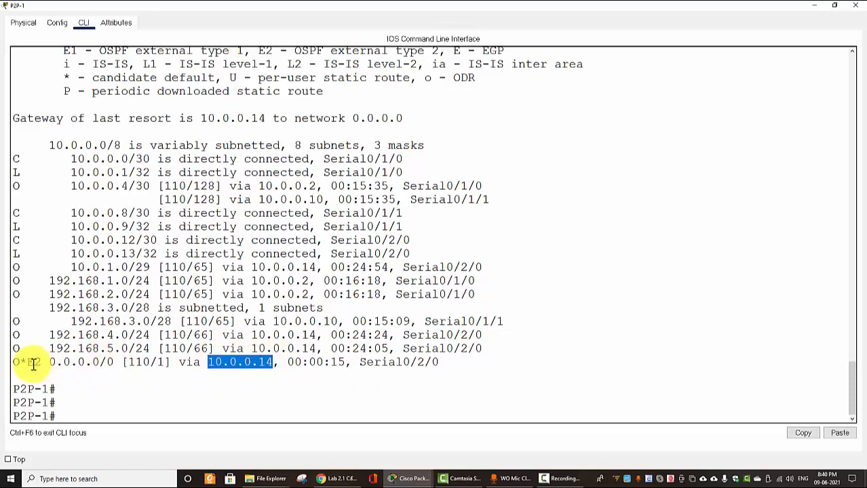
left_click_drag(42, 362, 15, 364)
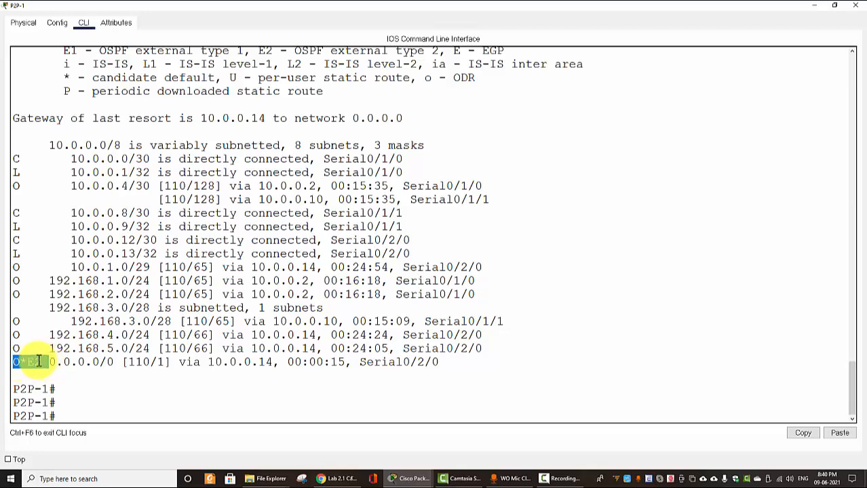
left_click(853, 5)
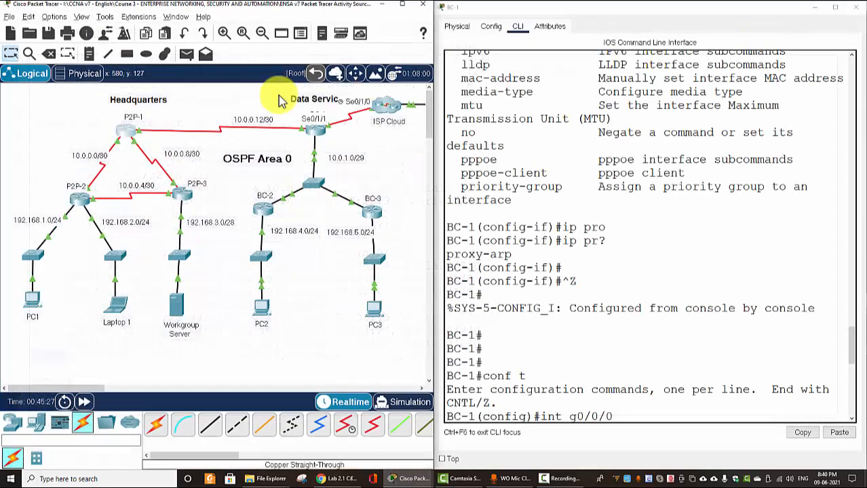
- Run show ip route on P2P-2 and examine the default route entry in its routing table
left_click(80, 195)
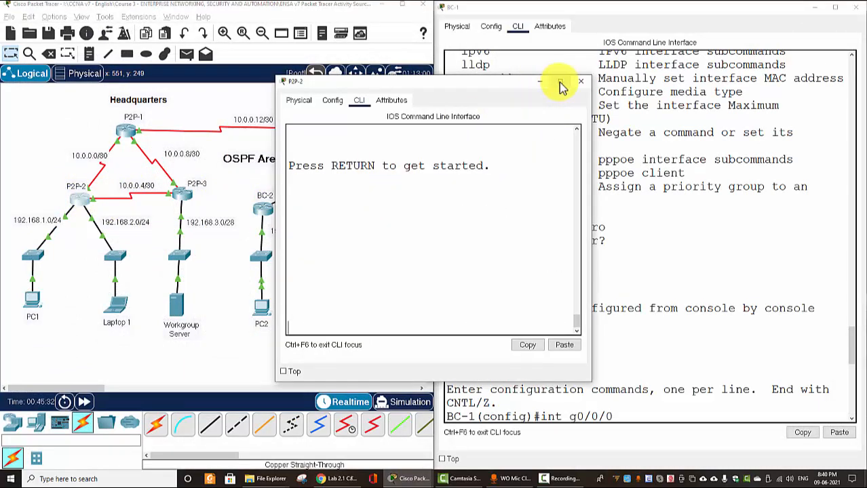
left_click(561, 82)
key("Return")
type("en")
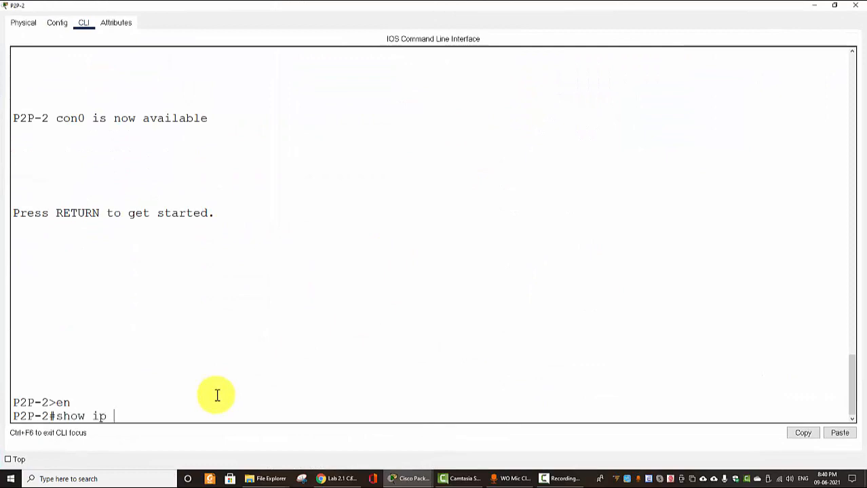
key("Return")
key("Return")
key("Return")
key("Return")
key("Return")
key("Return")
key("Return")
key("Return")
key("Return")
key("Return")
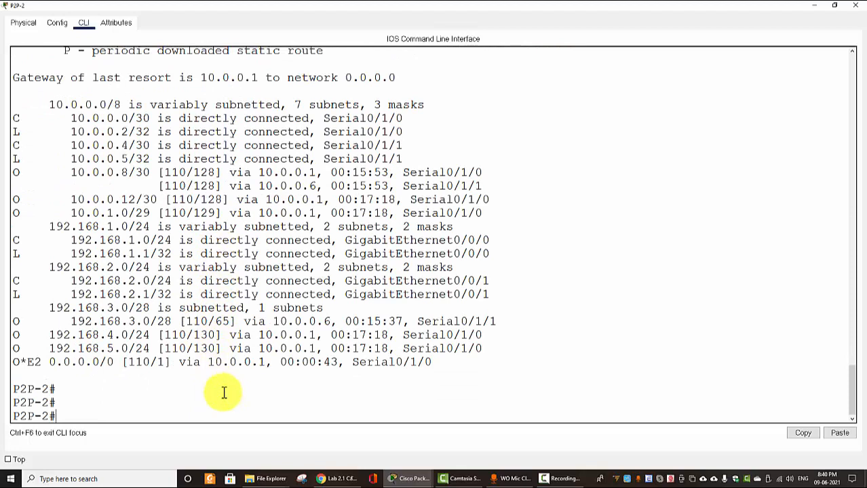
left_click_drag(19, 364, 440, 362)
left_click(438, 362)
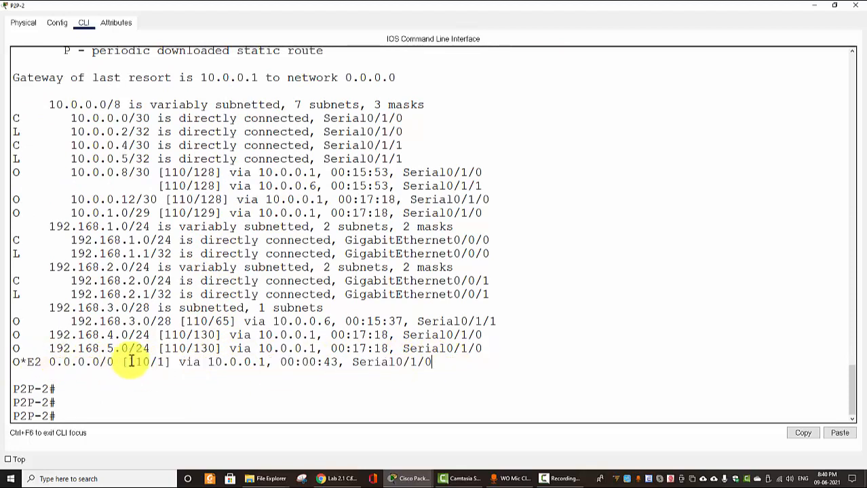
left_click(856, 5)
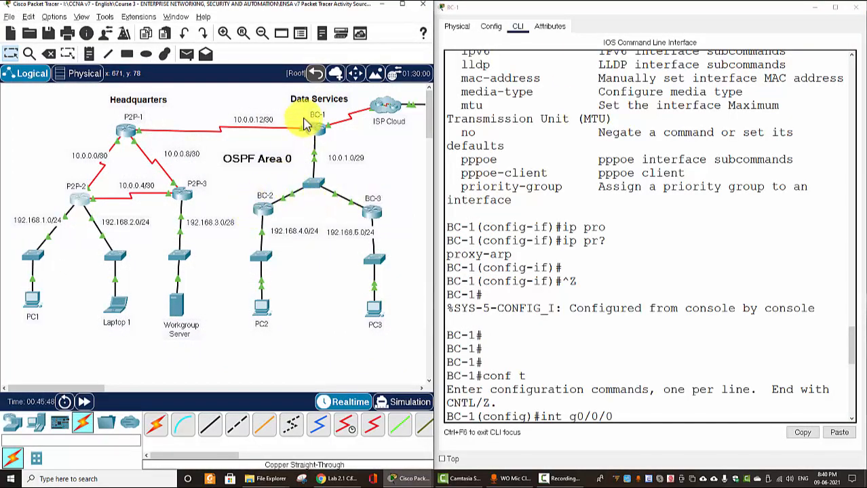
- Leave configuration mode on BC-2, run show ip route and examine its default route entry
left_click(265, 213)
double_click(542, 75)
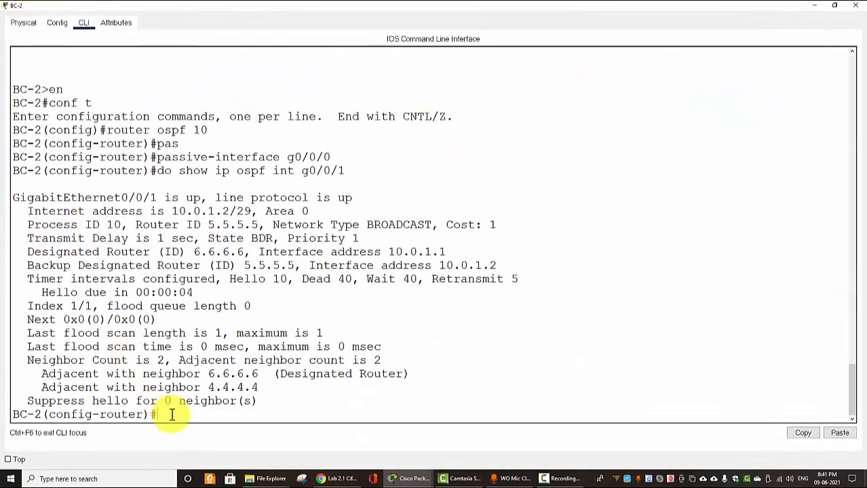
key("ctrl+z")
key("Return")
key("Return")
type("show ip route")
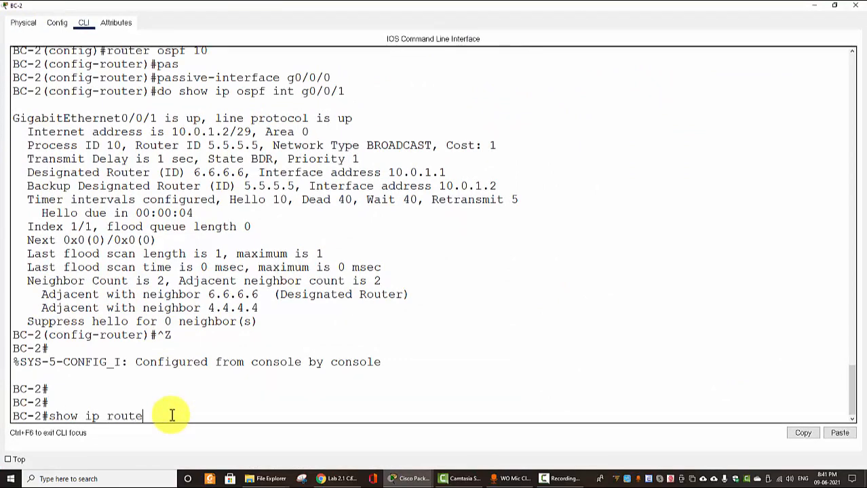
key("Return")
key("Return")
key("Return")
key("Return")
key("Return")
key("Return")
key("Return")
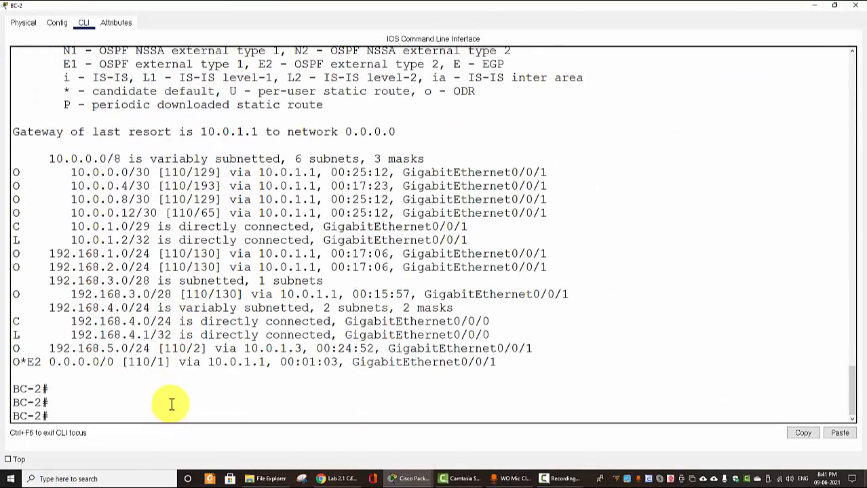
left_click_drag(12, 362, 519, 366)
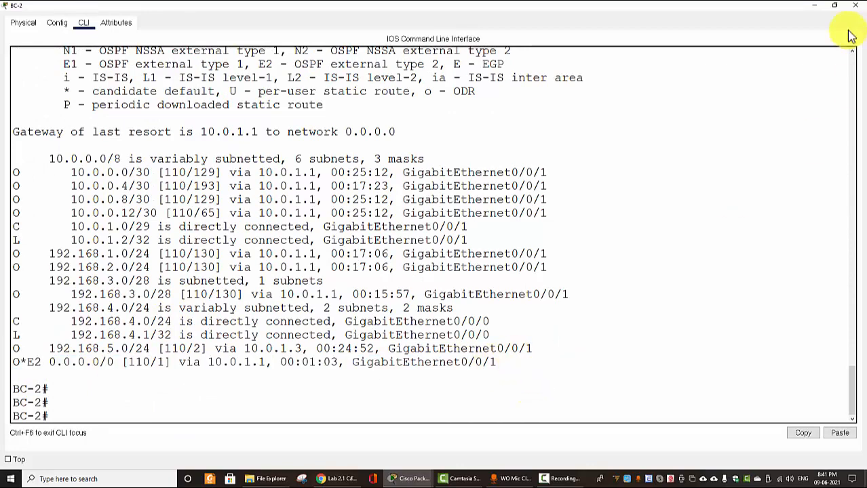
left_click(818, 6)
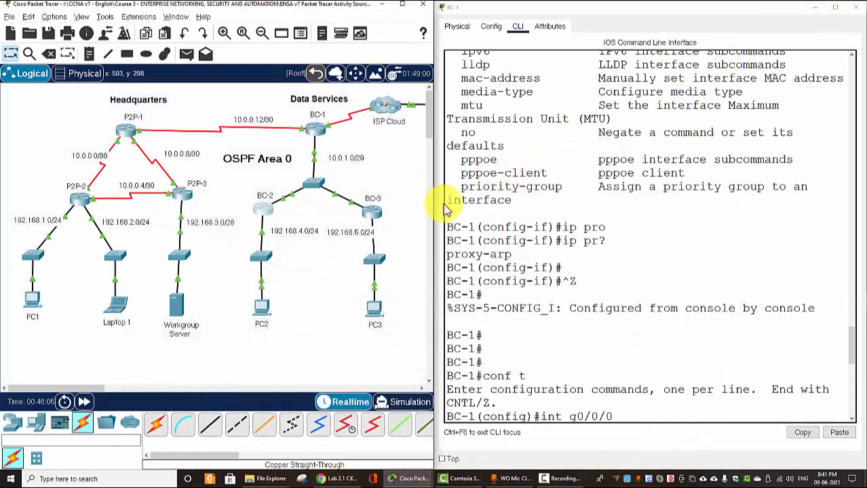
- Bring up the activity instructions and read the requirement on Gigabit Ethernet and Fast Ethernet OSPF costs
mouse_move(407, 479)
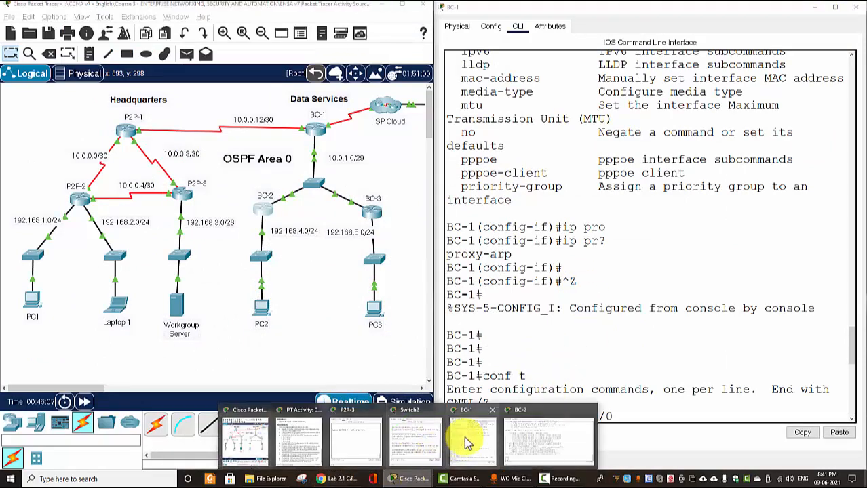
left_click(302, 439)
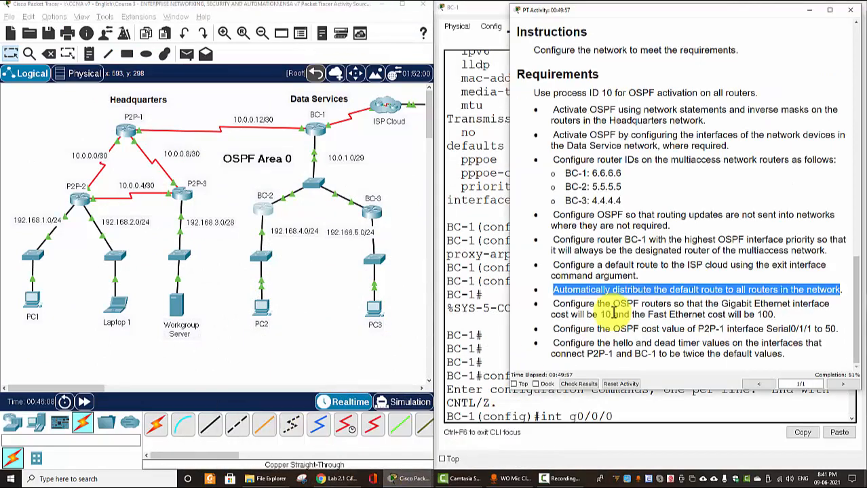
left_click(655, 292)
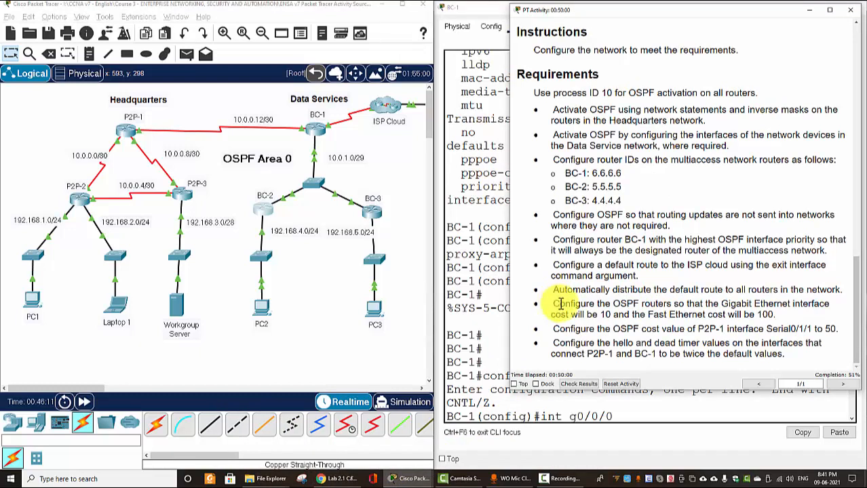
left_click_drag(553, 304, 770, 317)
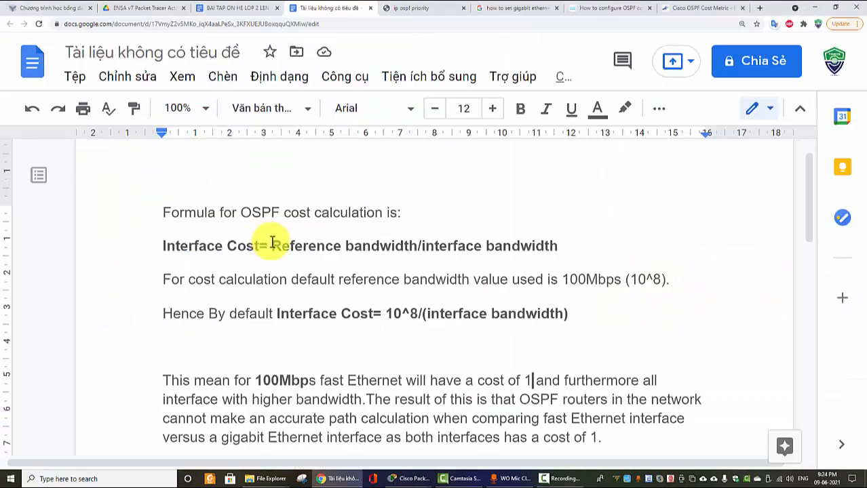
- Switch to the Google Docs notes and study the OSPF interface cost formula and its default reference bandwidth
left_click(271, 242)
scroll(194, 244, "down", 1)
scroll(196, 246, "up", 1)
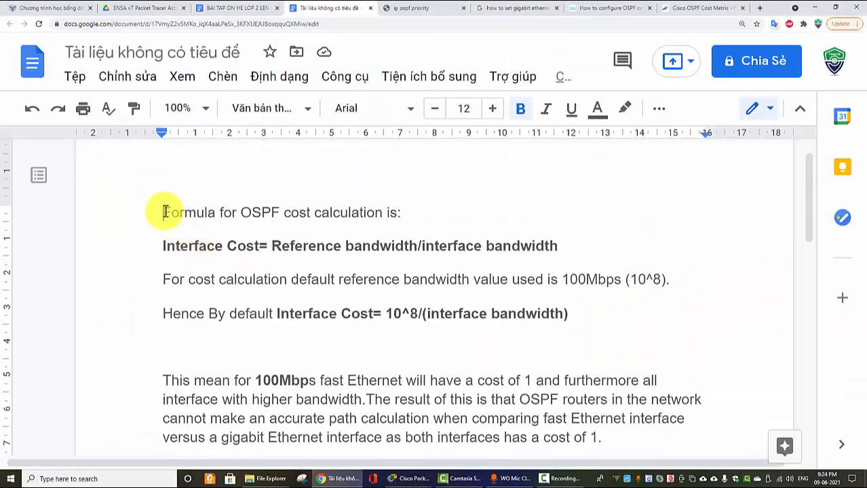
left_click_drag(164, 213, 311, 208)
left_click(405, 214)
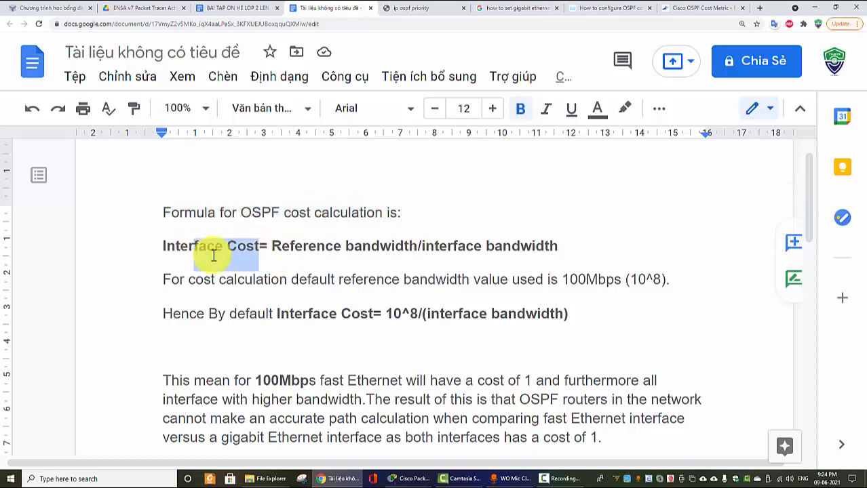
left_click_drag(281, 246, 559, 247)
left_click(478, 278)
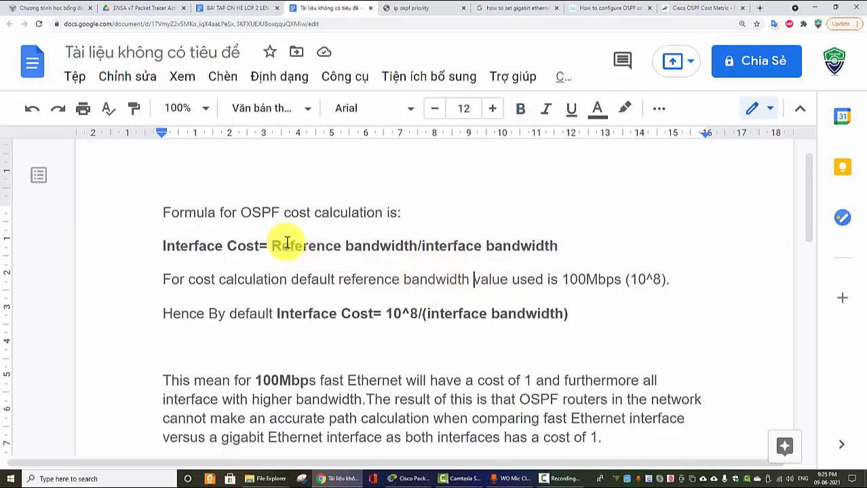
left_click(562, 279)
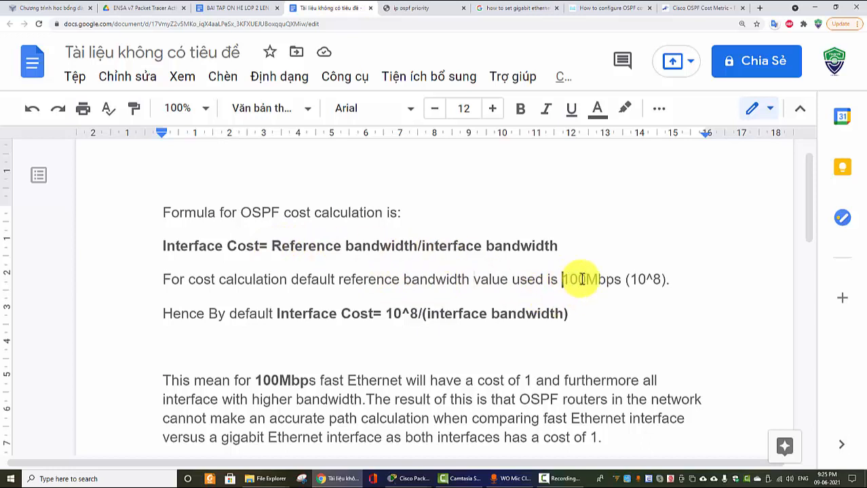
left_click_drag(581, 280, 619, 279)
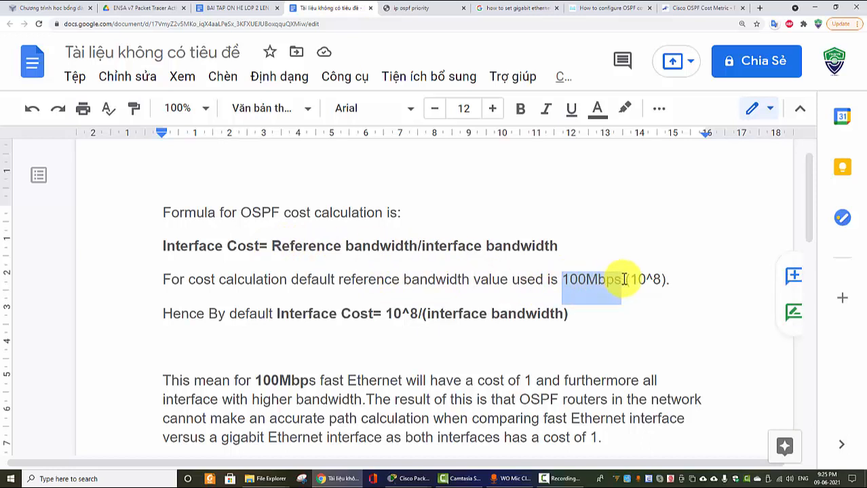
left_click(628, 280)
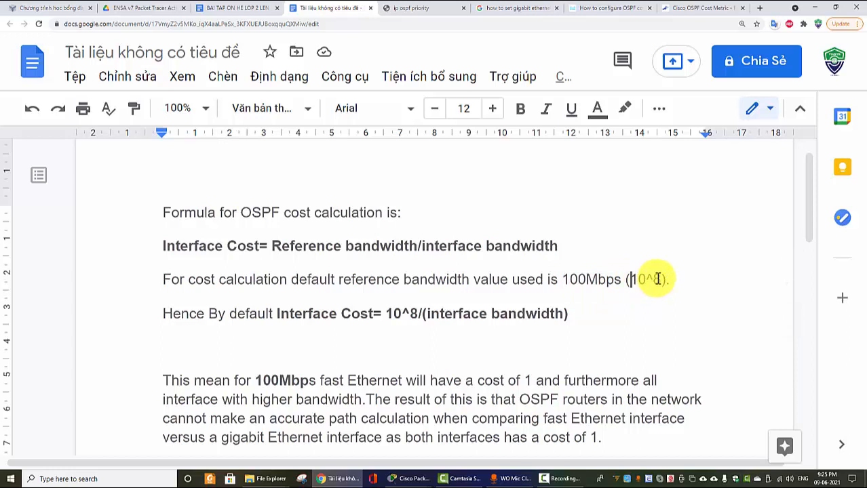
scroll(653, 278, "down", 1)
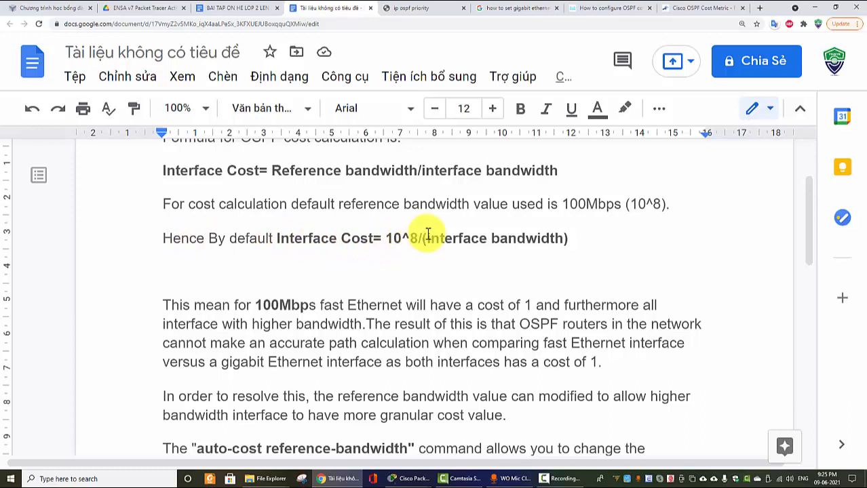
left_click_drag(430, 240, 561, 246)
left_click(438, 274)
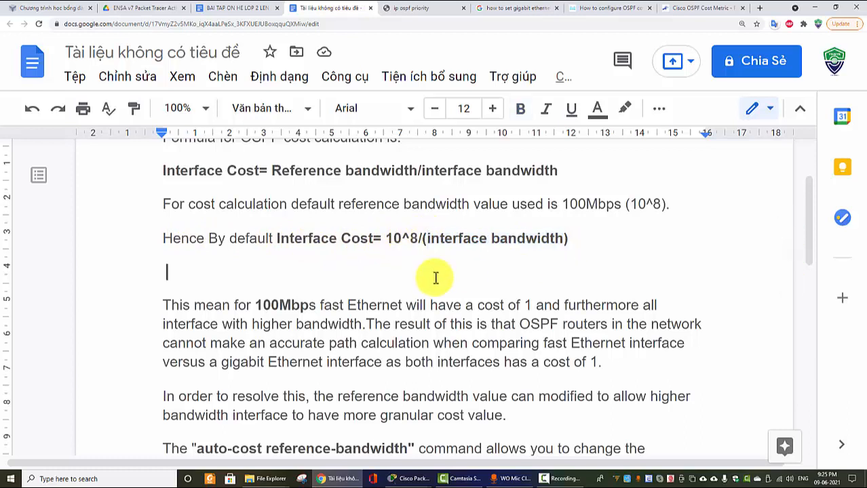
- Read the notes on the equal-cost problem of fast interfaces and the auto-cost reference-bandwidth command that resolves it
scroll(438, 277, "down", 3)
scroll(326, 286, "up", 2)
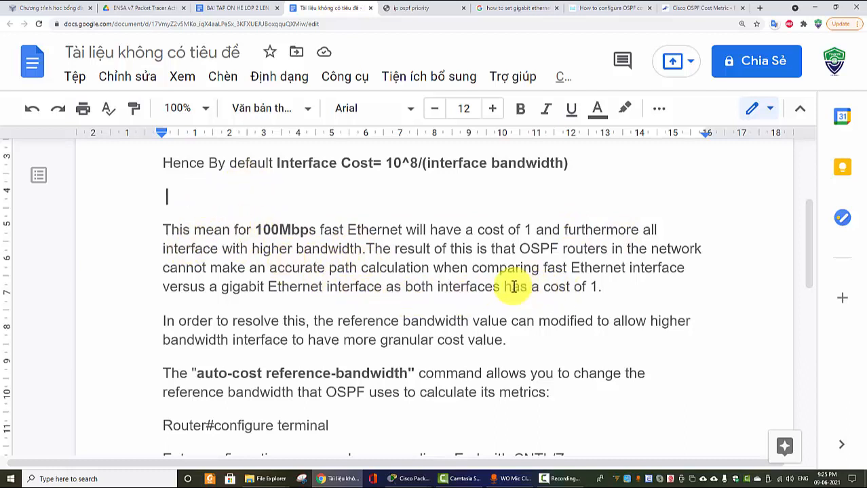
left_click_drag(513, 286, 597, 286)
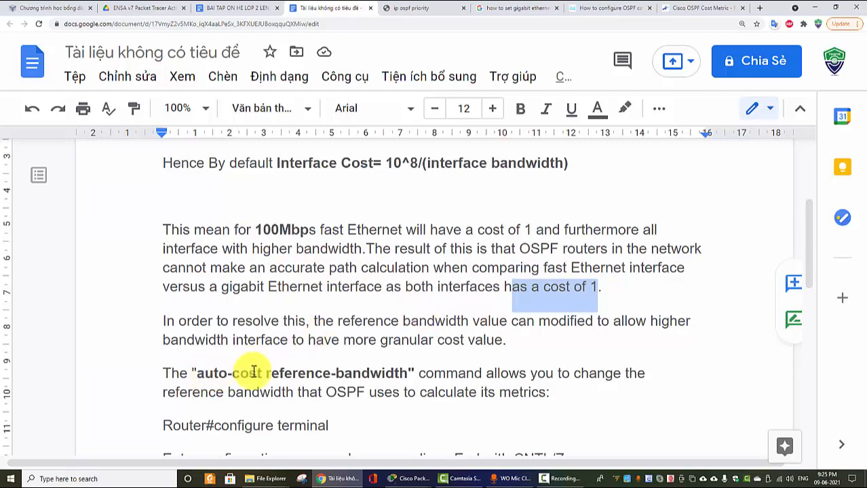
left_click(403, 375)
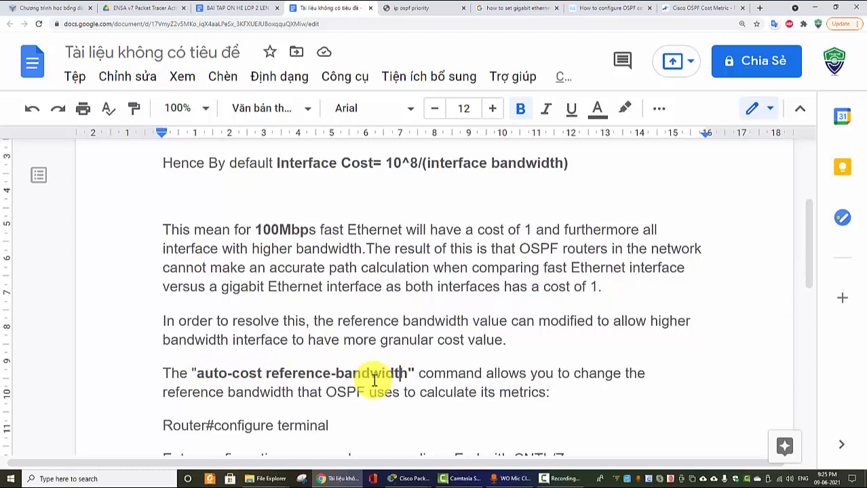
scroll(373, 381, "down", 2)
scroll(373, 381, "down", 2)
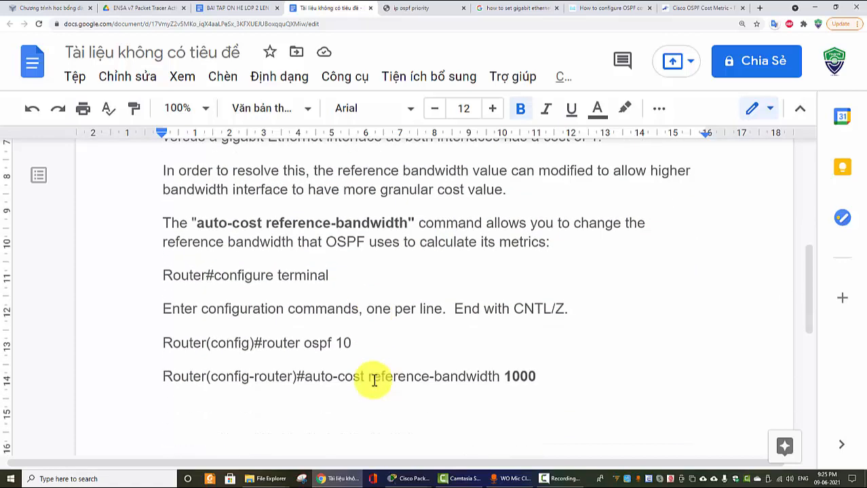
scroll(373, 381, "up", 2)
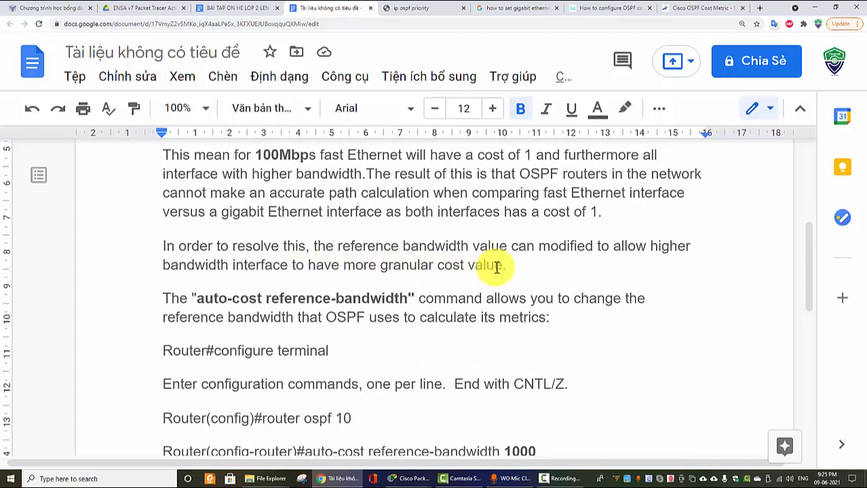
left_click_drag(500, 267, 401, 276)
left_click(400, 277)
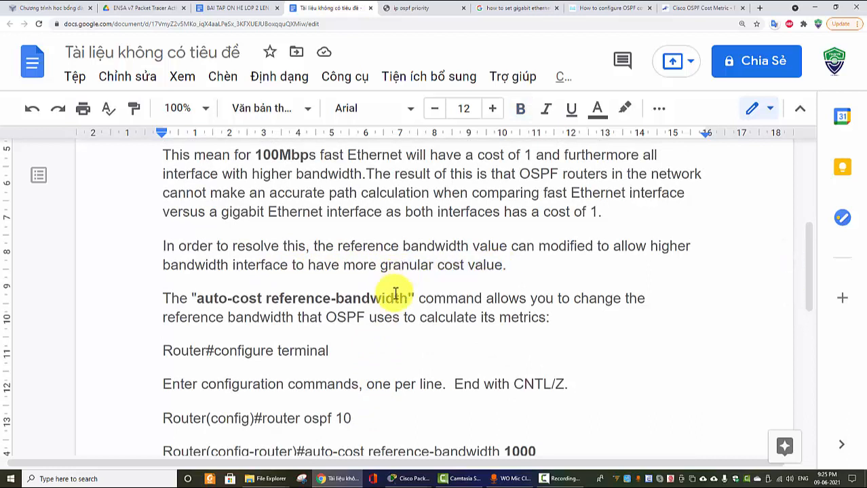
- Switch to Packet Tracer, open BC-1's console maximized and enter router configuration mode for OSPF process 10
mouse_move(412, 479)
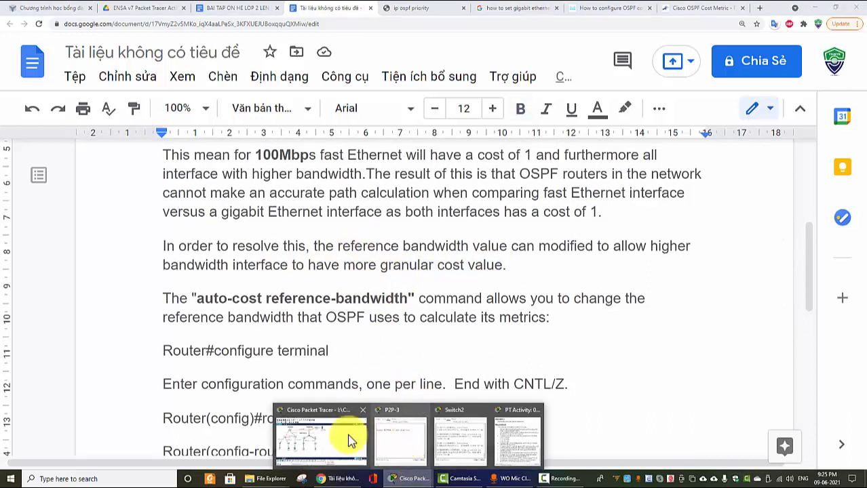
left_click(349, 441)
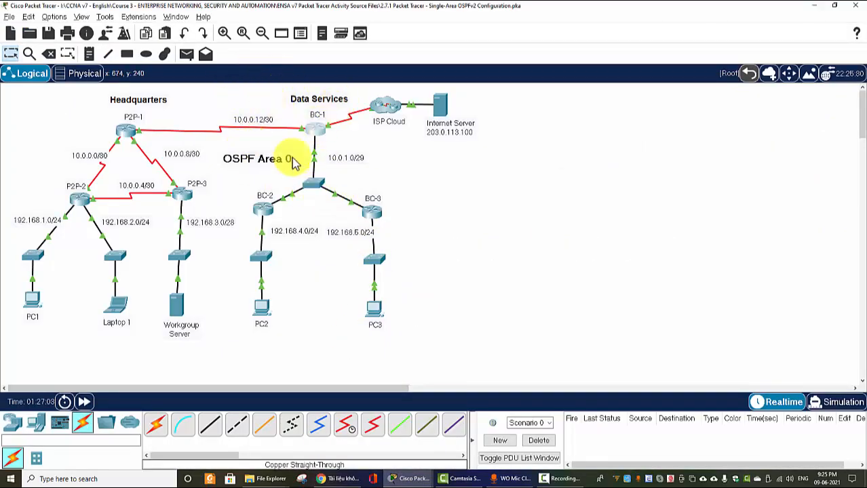
left_click(316, 128)
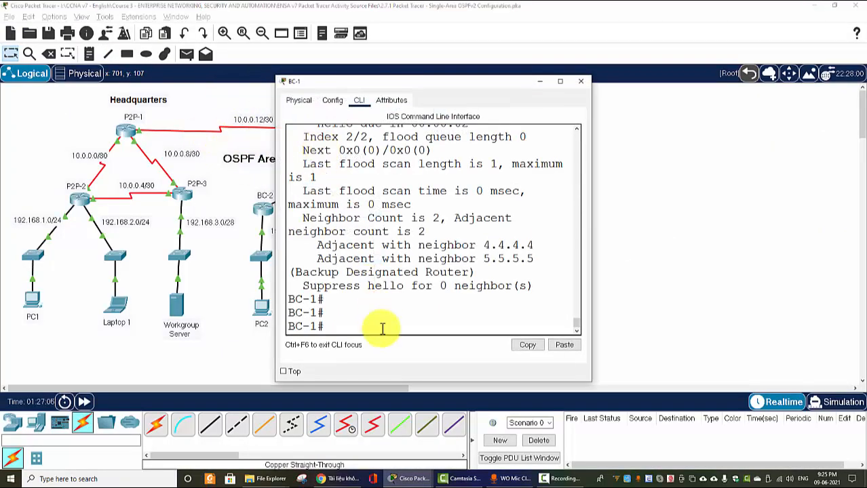
left_click(561, 81)
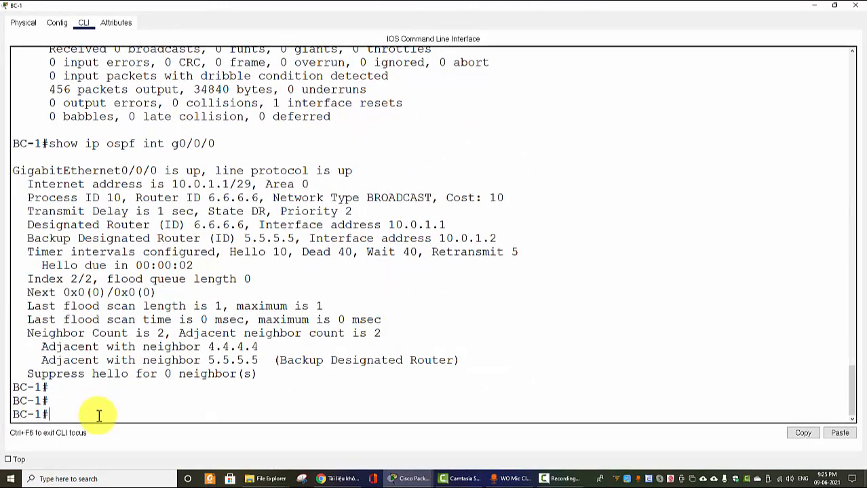
type("nf")
key("Return")
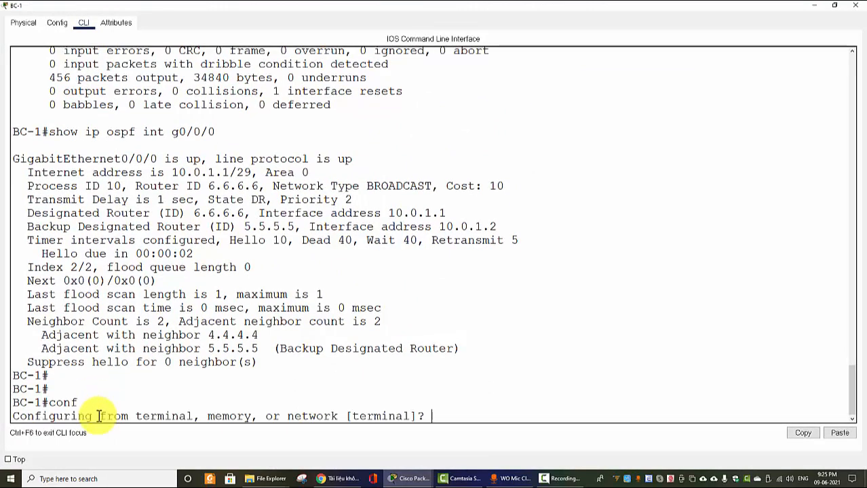
type("t")
key("Return")
key("Return")
key("Return")
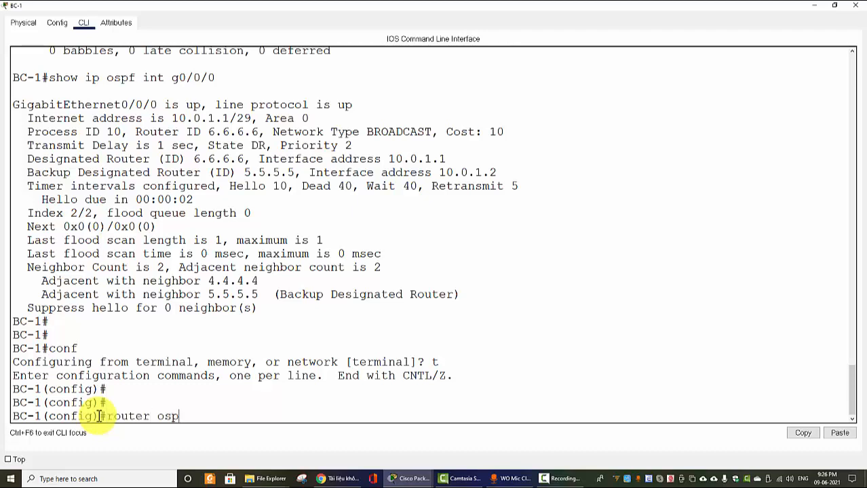
type("router ospf 10")
key("Return")
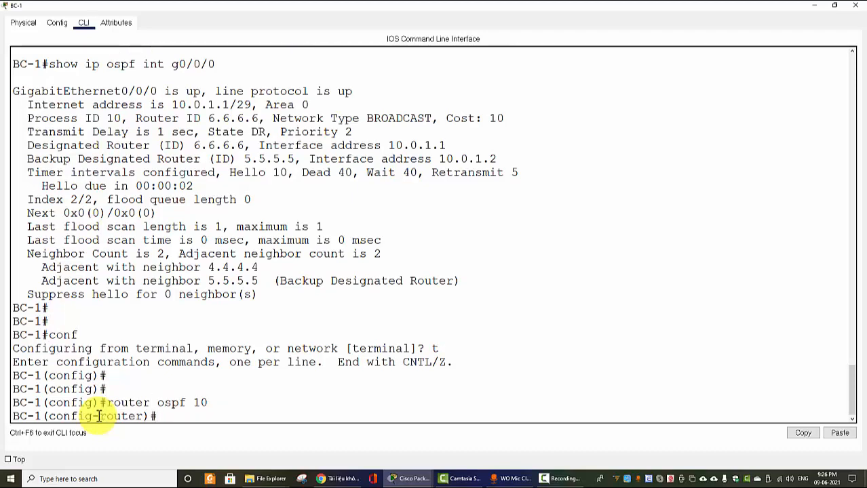
- Set BC-1's OSPF auto-cost reference-bandwidth to 10000, checking the activity's Ethernet cost requirement and the command's help for the accepted unit
type("au")
key("Tab")
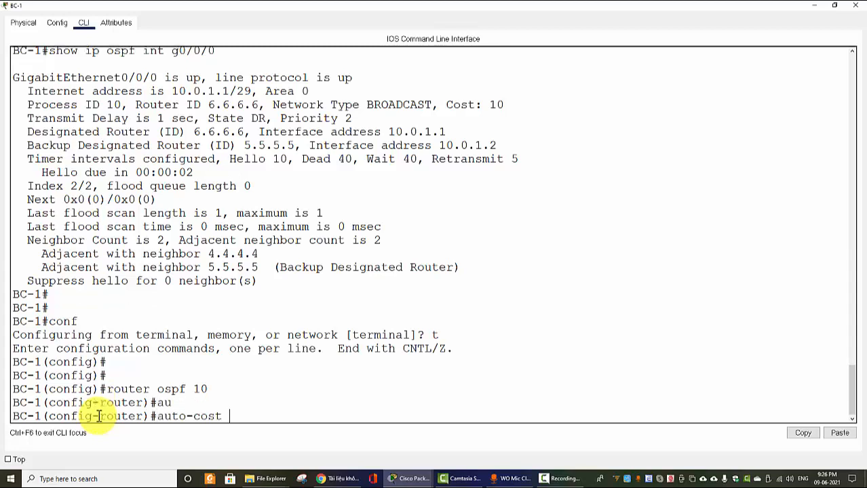
type("re")
key("Tab")
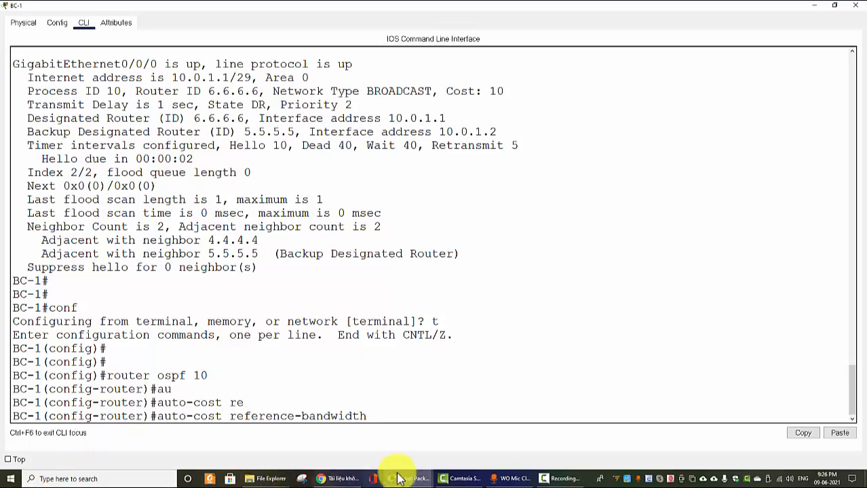
mouse_move(400, 475)
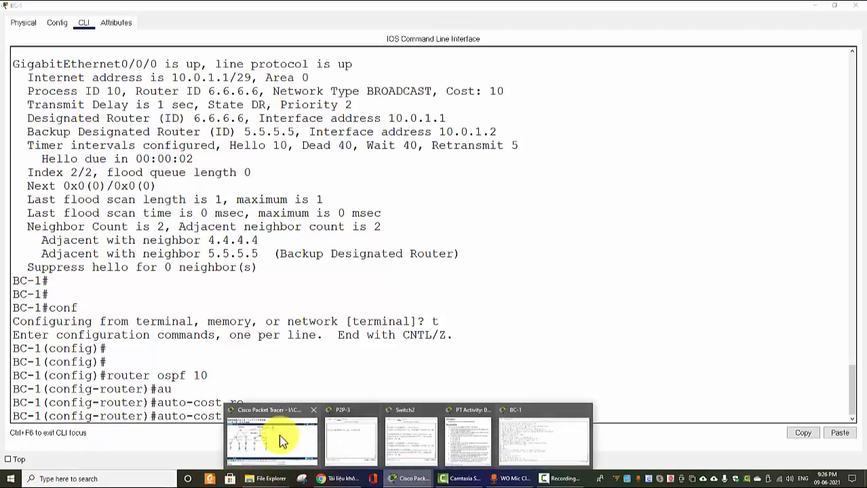
left_click(471, 437)
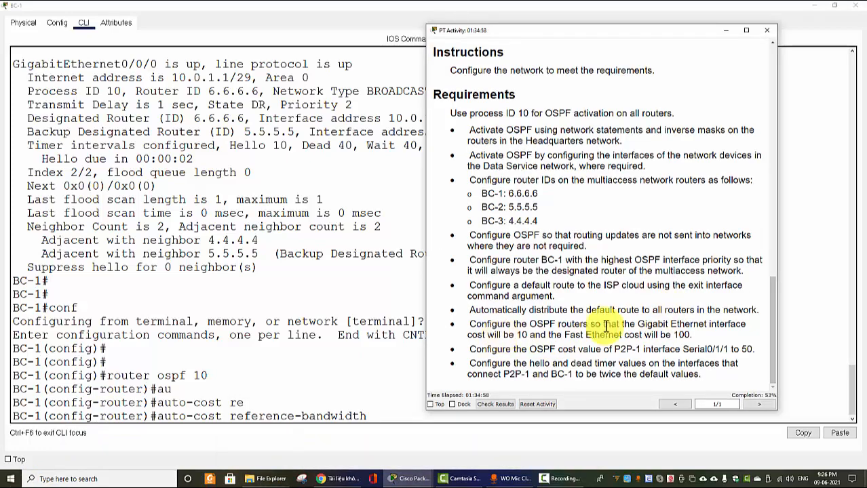
left_click_drag(652, 324, 527, 335)
left_click(392, 416)
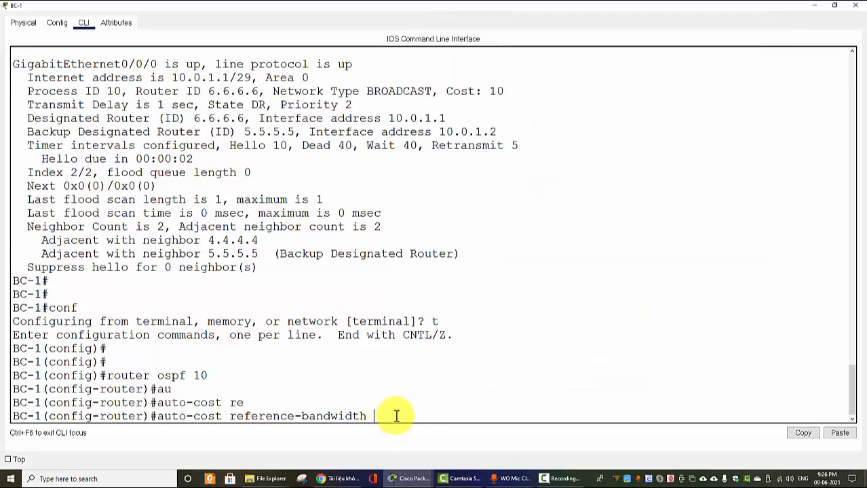
type("?")
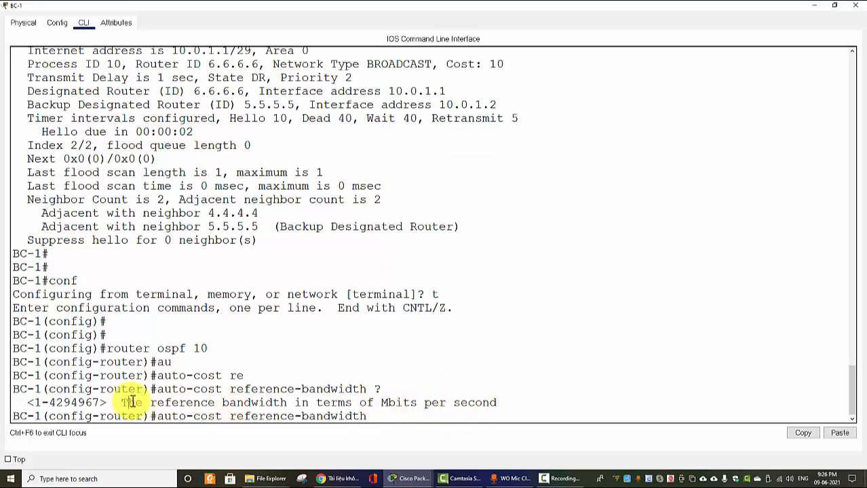
left_click_drag(122, 403, 490, 397)
left_click(413, 417)
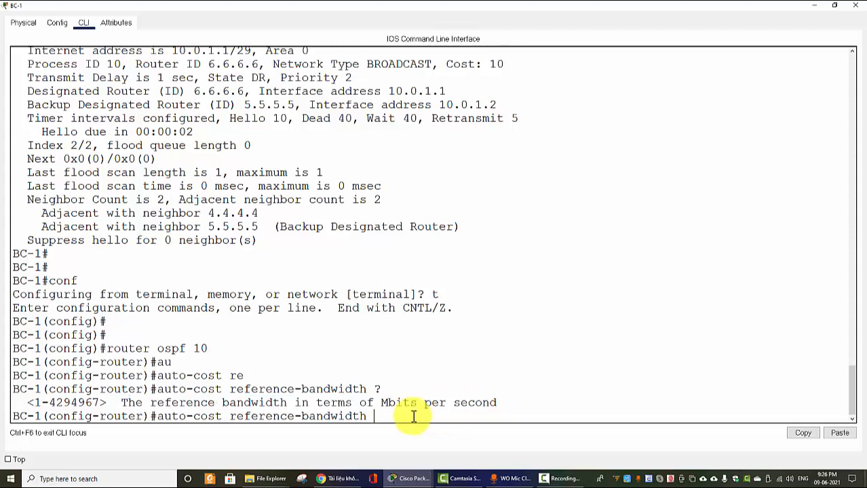
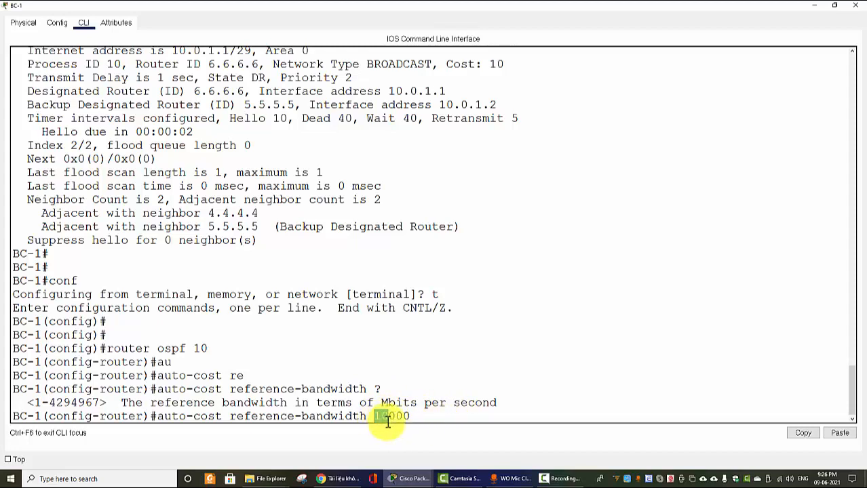
key("Return")
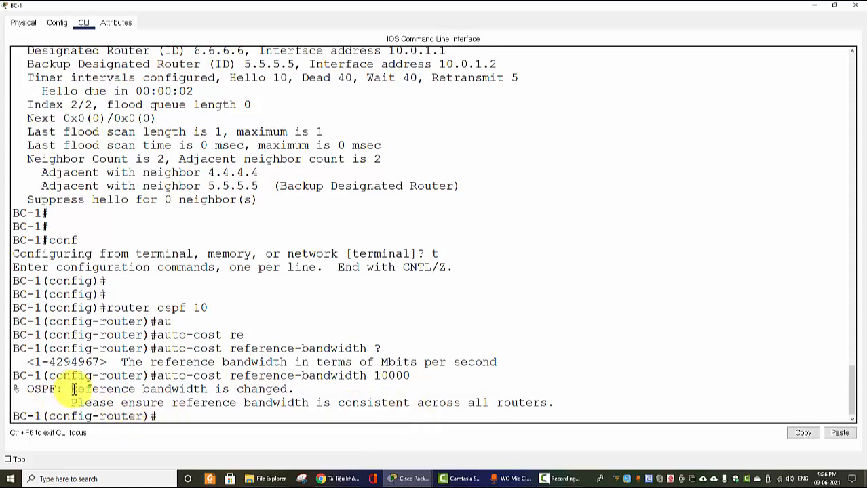
left_click_drag(72, 389, 544, 402)
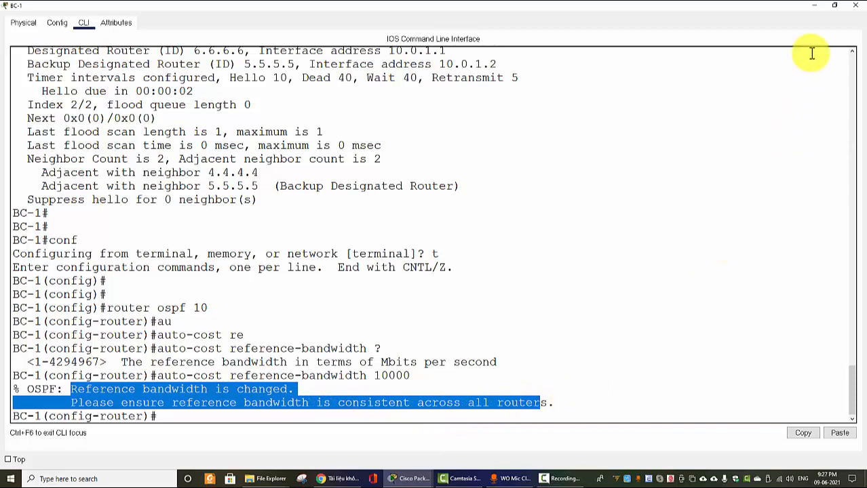
- Recheck the activity's Ethernet cost requirement, then run do show ip ospf int g0/0/0 on BC-1 and examine the interface cost
left_click(822, 9)
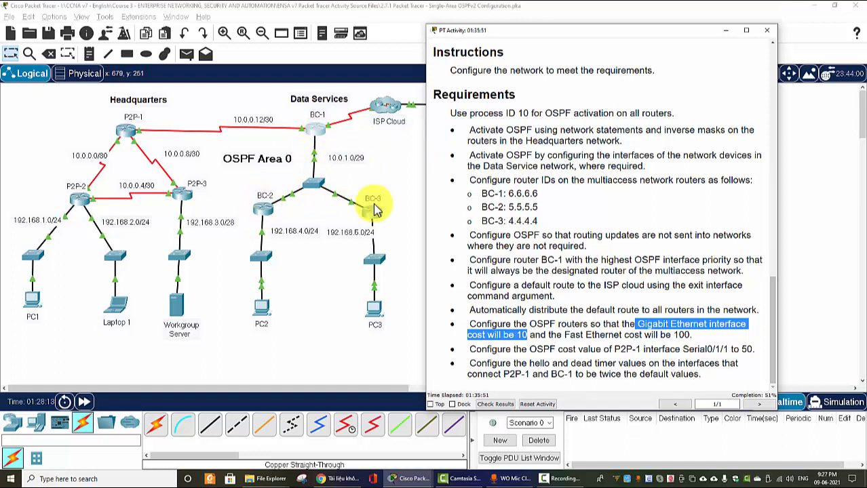
left_click(598, 335)
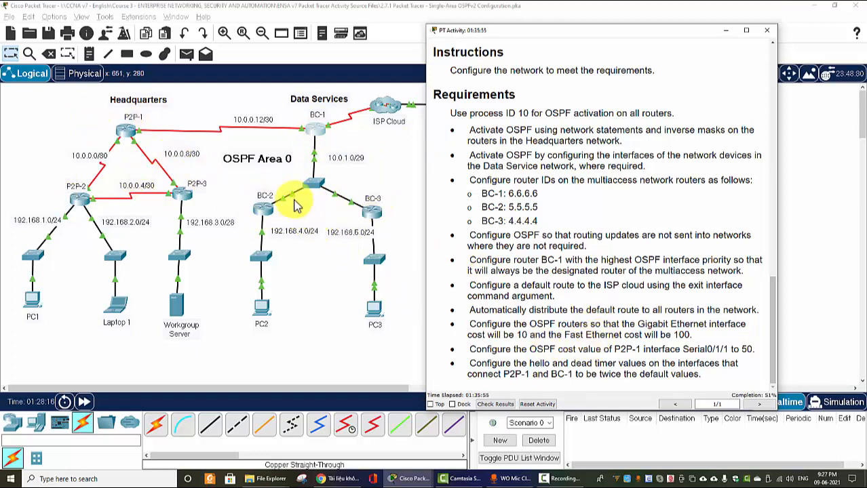
left_click(315, 128)
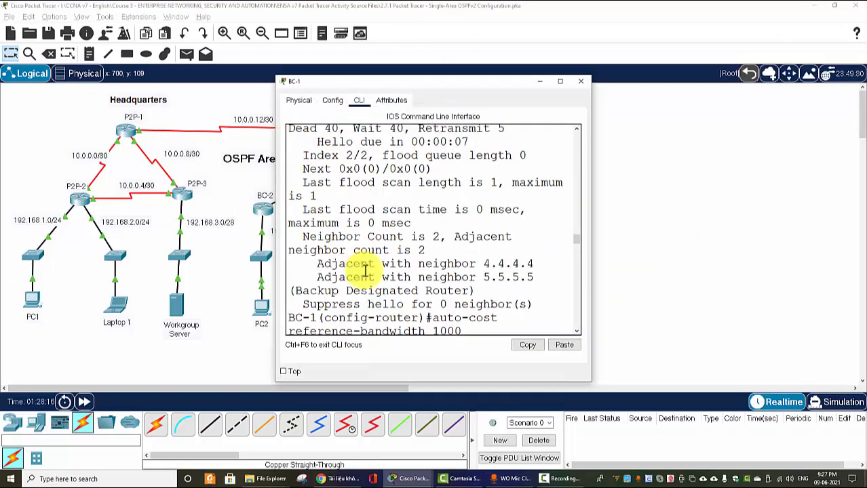
left_click(559, 81)
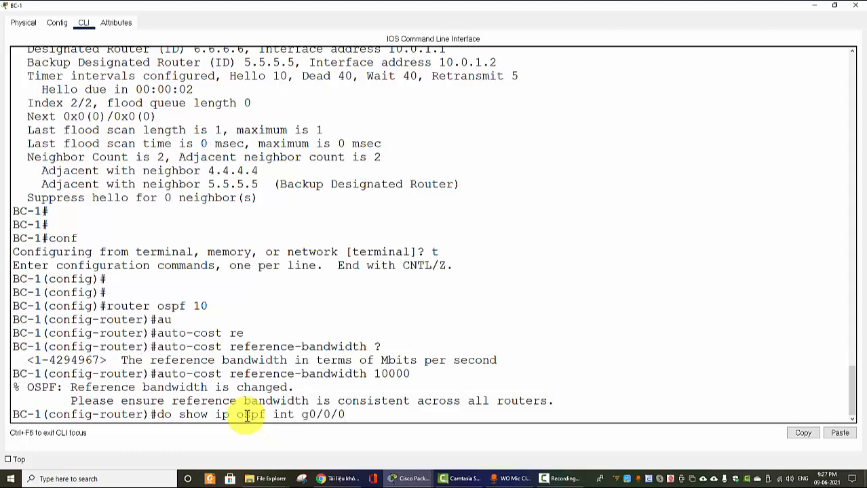
key("Return")
key("Return")
key("Return")
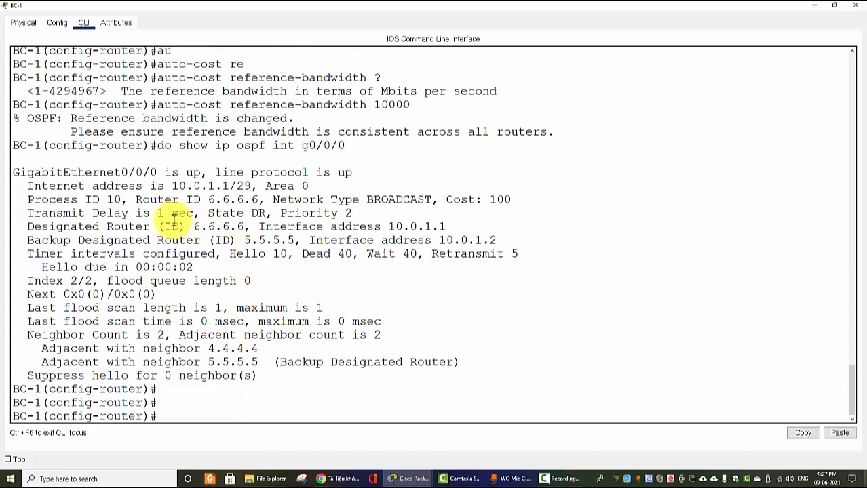
left_click_drag(128, 172, 187, 174)
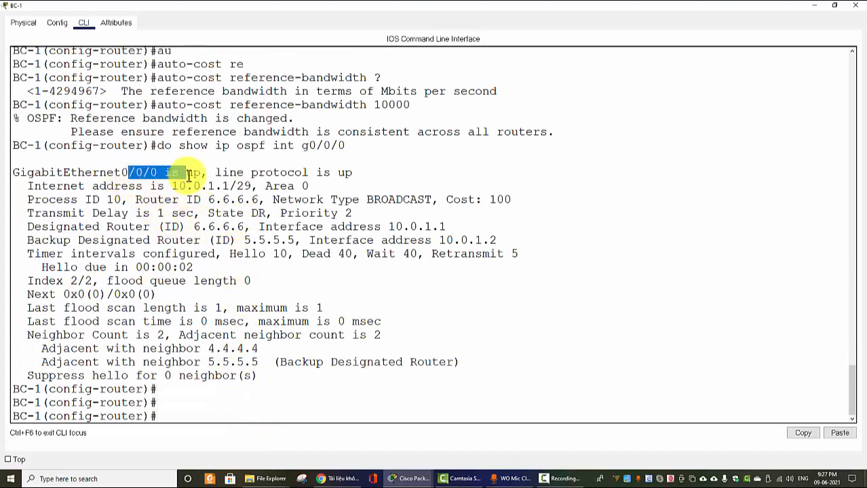
left_click_drag(121, 172, 165, 173)
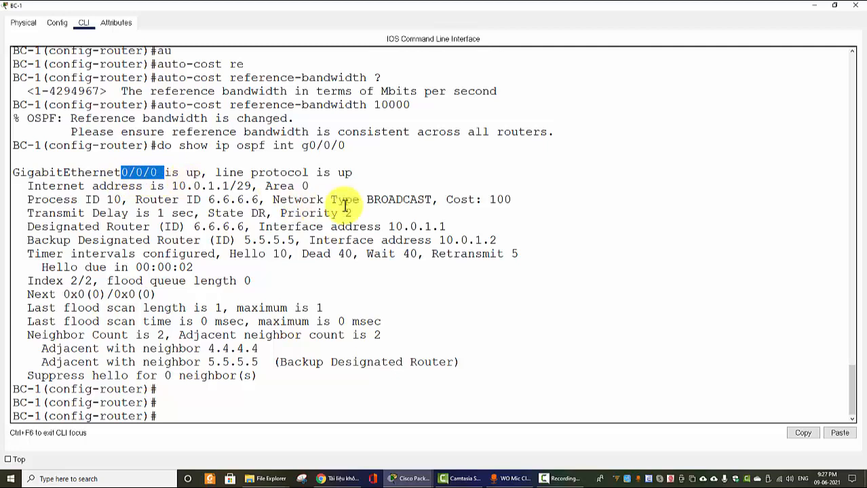
left_click_drag(447, 199, 513, 196)
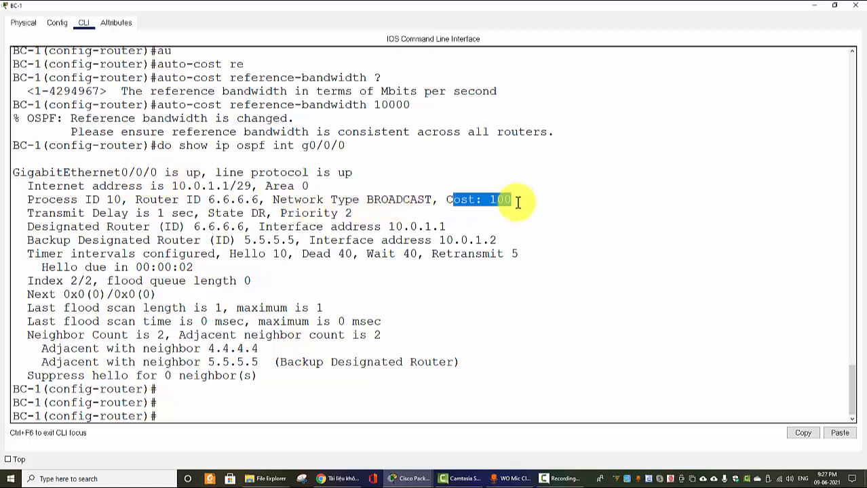
left_click(470, 226)
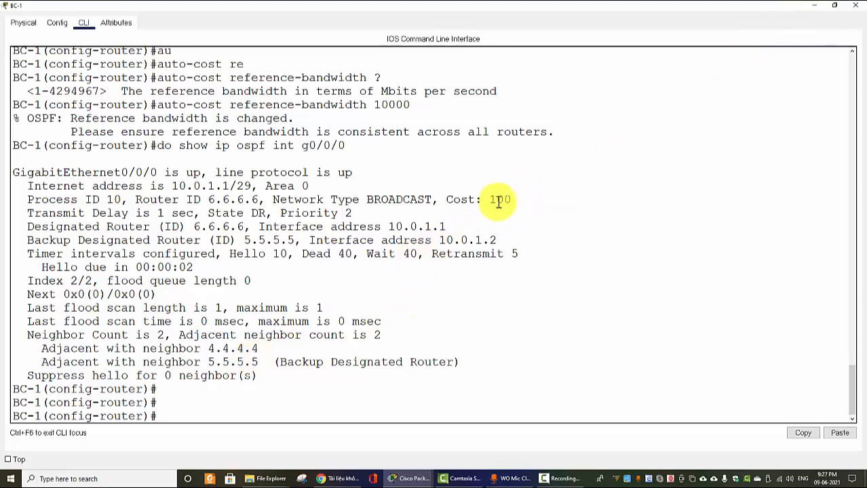
double_click(498, 199)
- Compare the interface cost in BC-1's earlier and latest OSPF outputs with the reference bandwidth of 10000
scroll(410, 213, "up", 6)
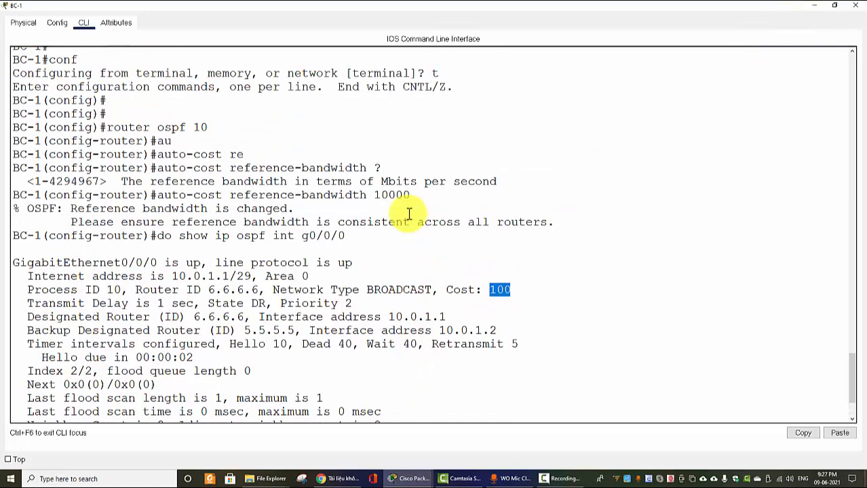
scroll(409, 213, "up", 6)
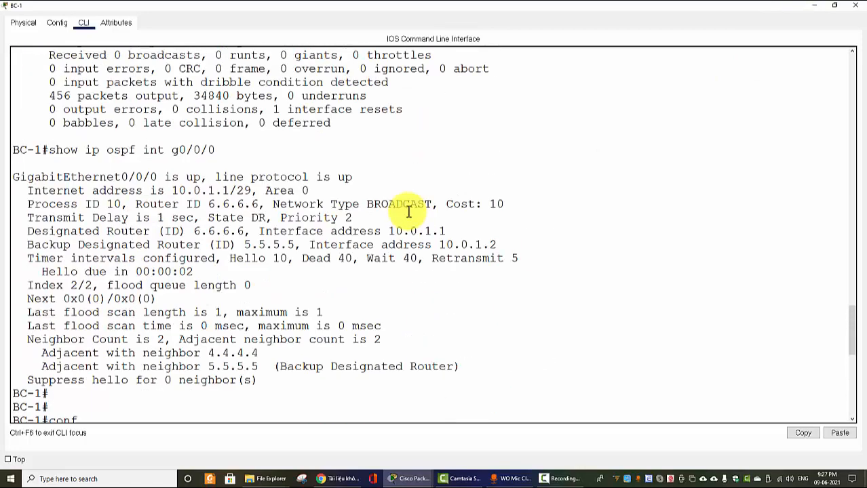
scroll(409, 213, "down", 3)
scroll(409, 212, "down", 2)
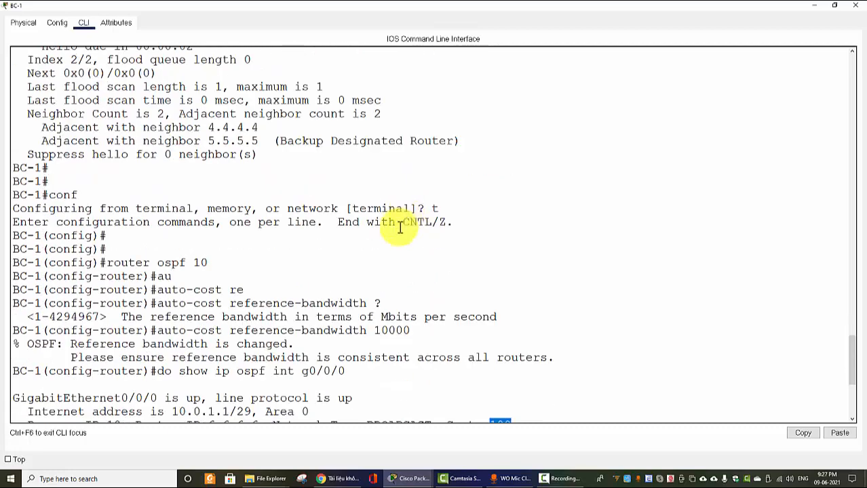
double_click(379, 330)
scroll(420, 329, "down", 3)
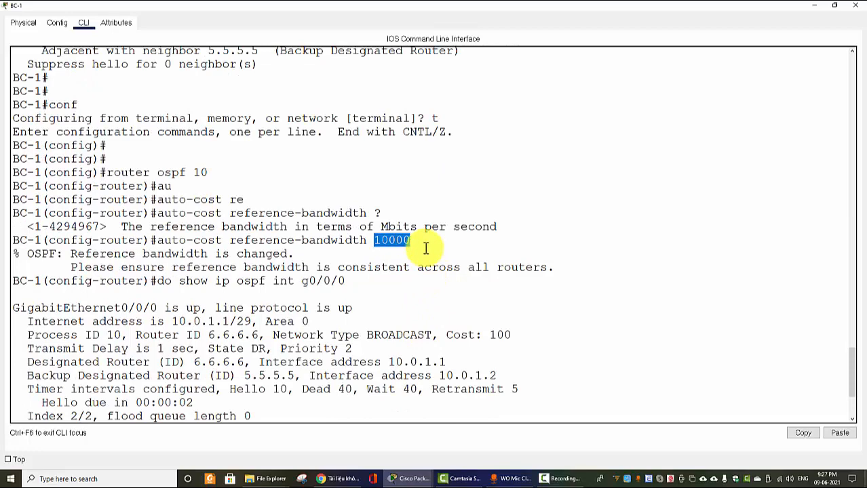
scroll(426, 248, "down", 1)
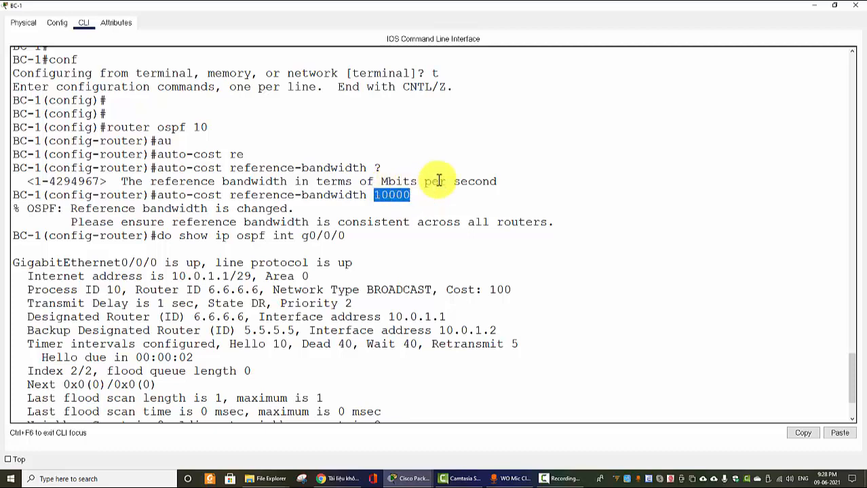
left_click(384, 194)
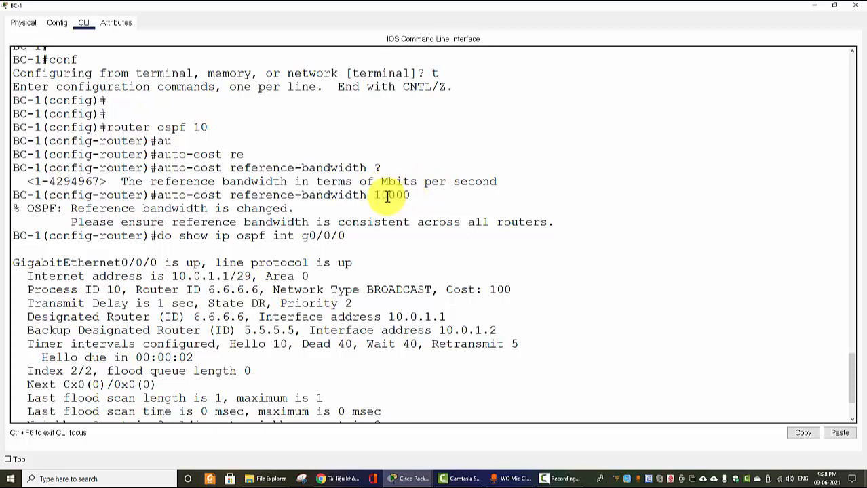
left_click(379, 195)
scroll(414, 309, "down", 3)
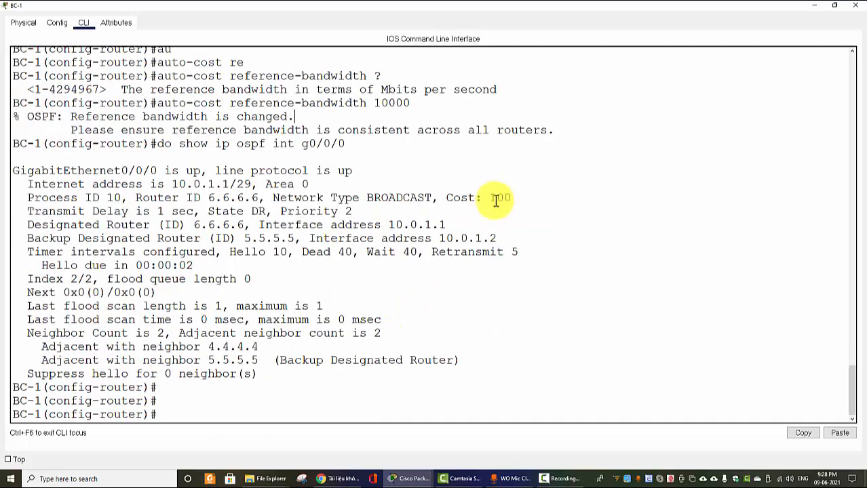
left_click_drag(490, 197, 511, 199)
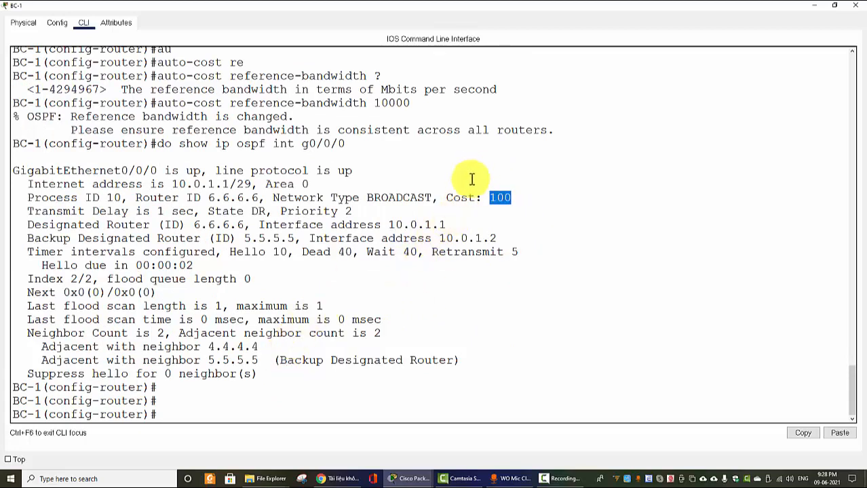
- Set BC-1's OSPF auto-cost reference-bandwidth to 1000
left_click(211, 412)
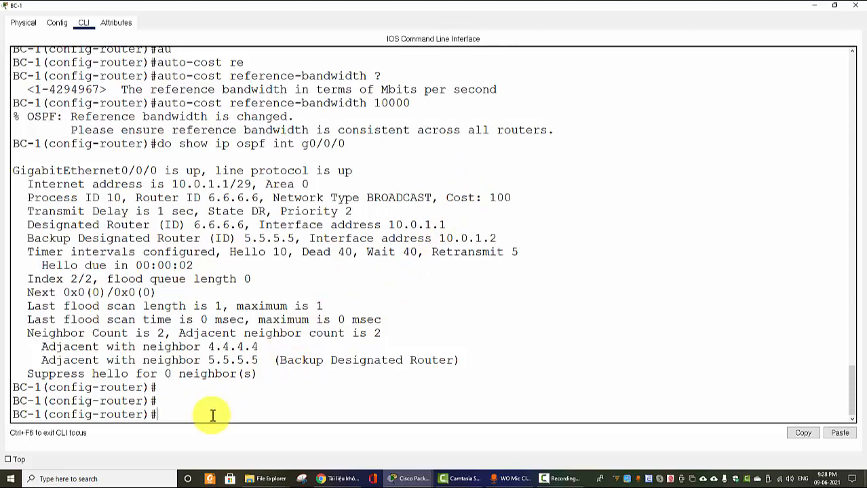
type("au")
key("Tab")
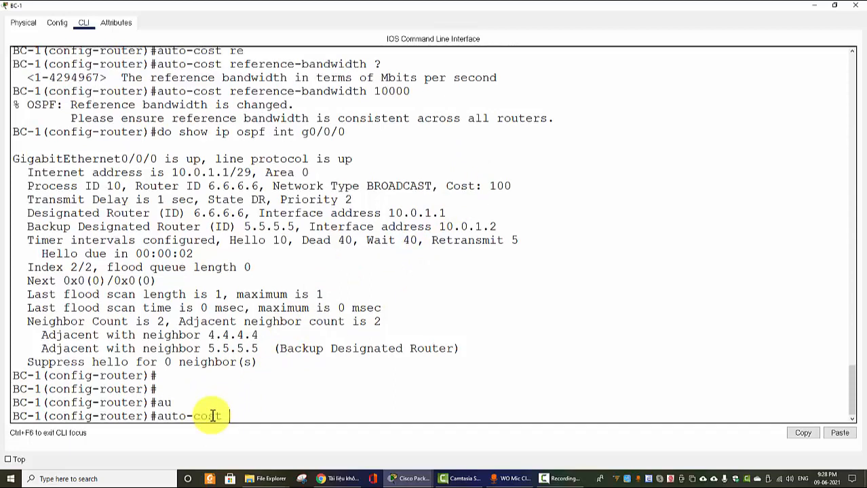
type("re")
key("Tab")
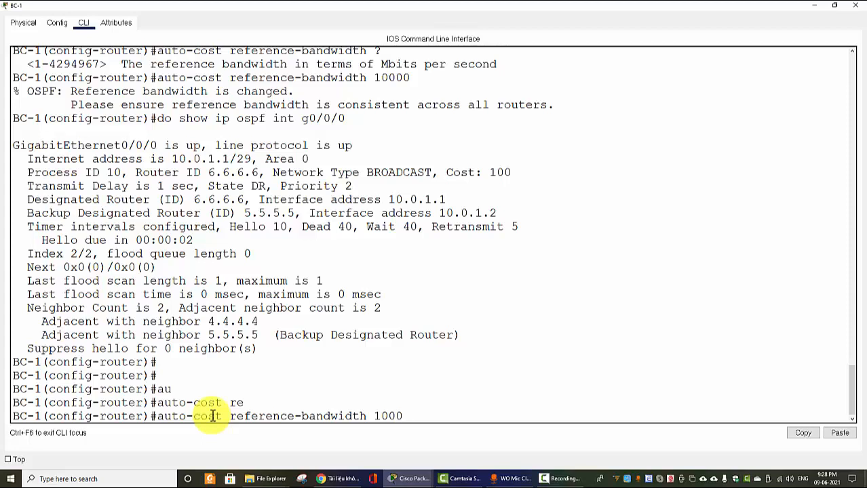
key("Return")
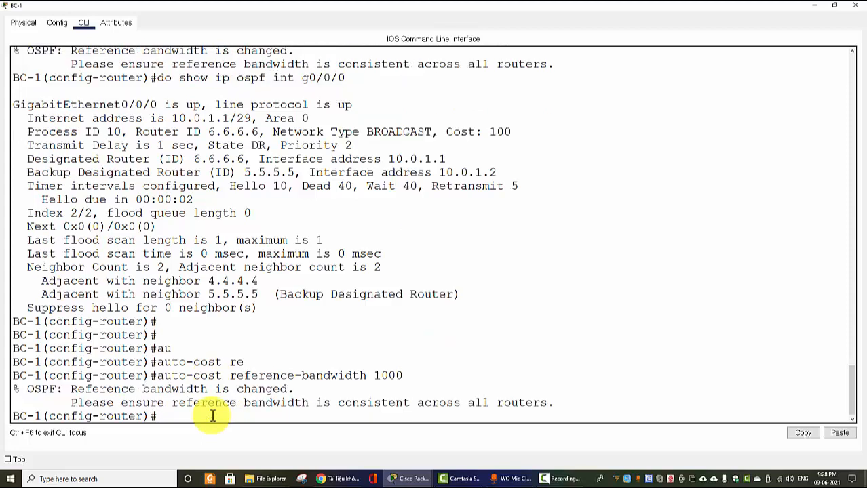
key("Return")
key("Return")
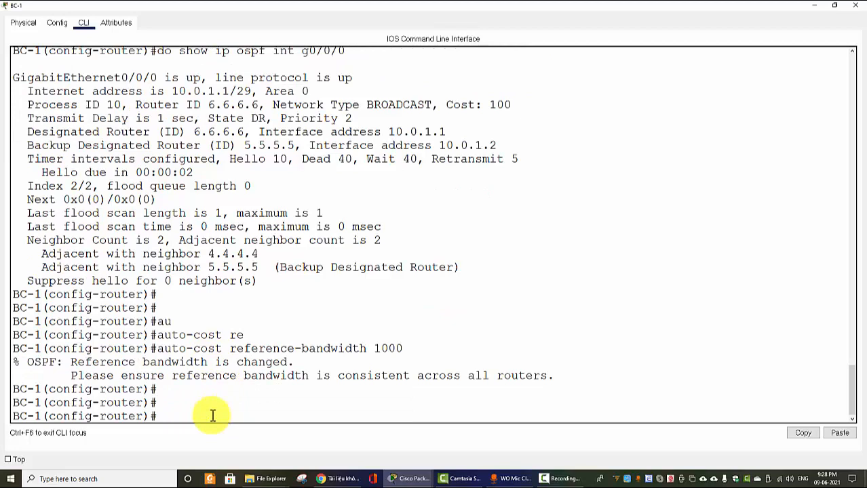
- Rerun do show ip ospf int g0/0/0 on BC-1 and check the interface cost under the 1000 reference bandwidth
type("do show ip ospf int g0/0/0")
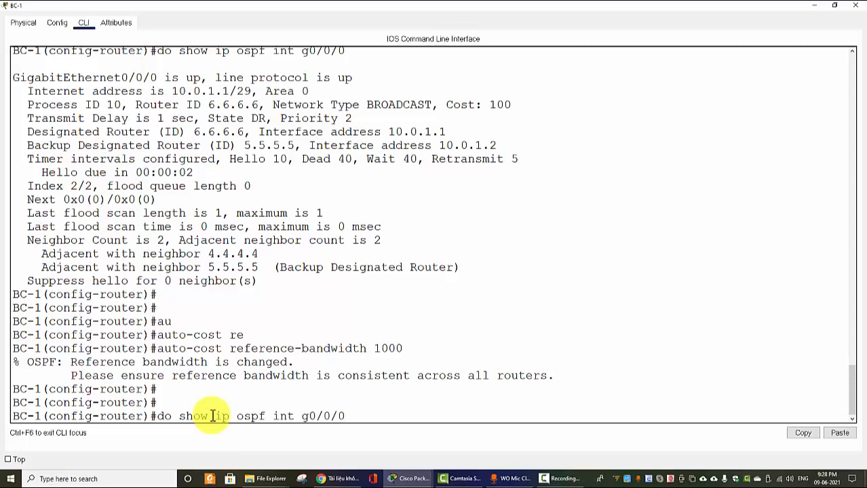
key("Return")
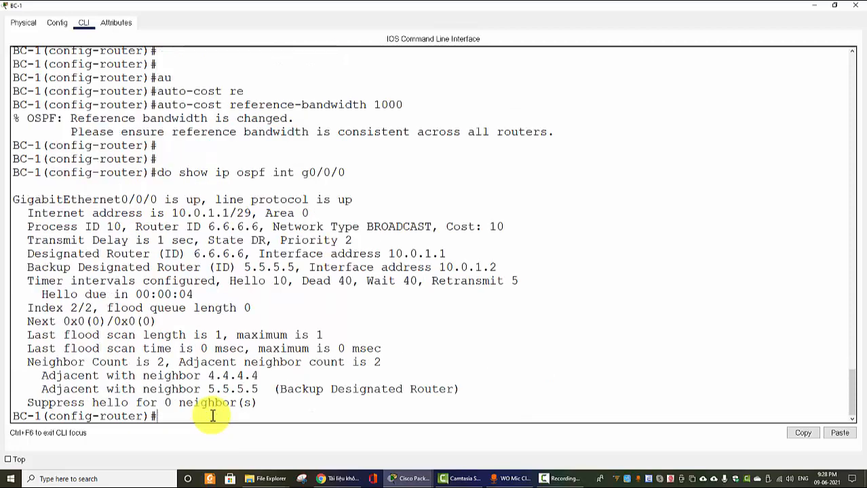
key("Return")
left_click_drag(443, 213, 509, 215)
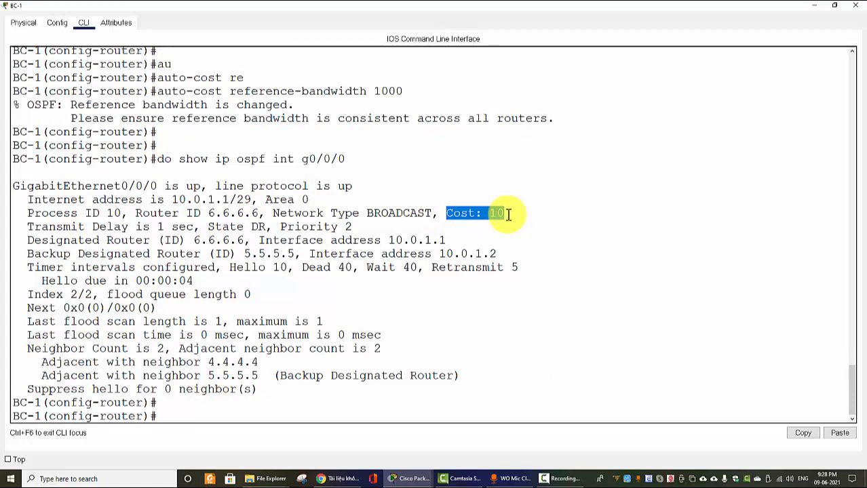
left_click(508, 215)
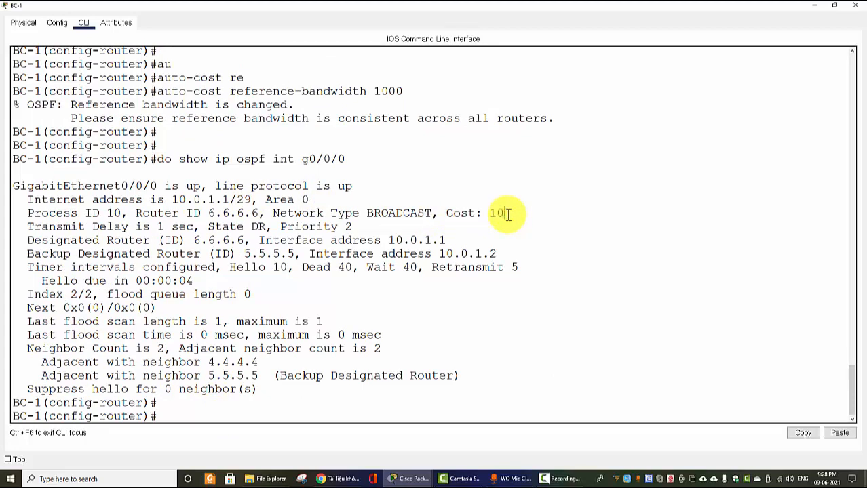
left_click_drag(506, 214, 437, 214)
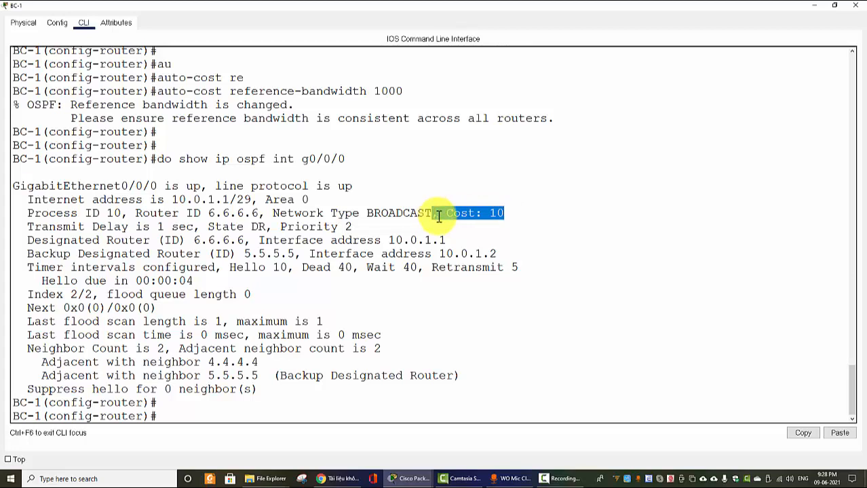
left_click(419, 265)
mouse_move(424, 215)
left_mouse_down()
mouse_move(509, 215)
mouse_move(436, 213)
left_mouse_up()
left_click(518, 238)
left_click(456, 243)
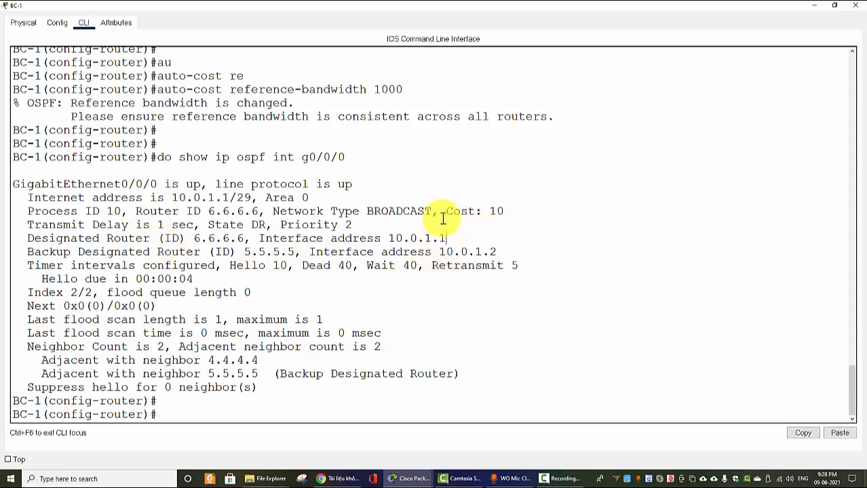
left_click_drag(446, 211, 514, 211)
left_click(489, 252)
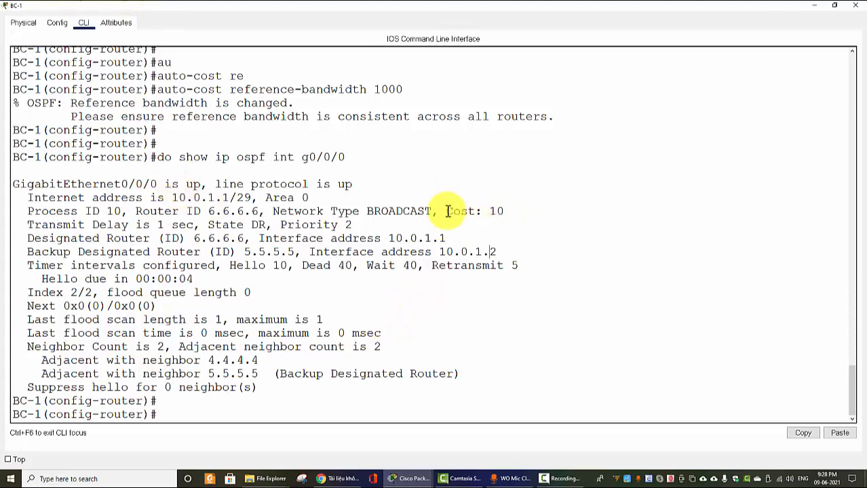
left_click_drag(446, 212, 504, 212)
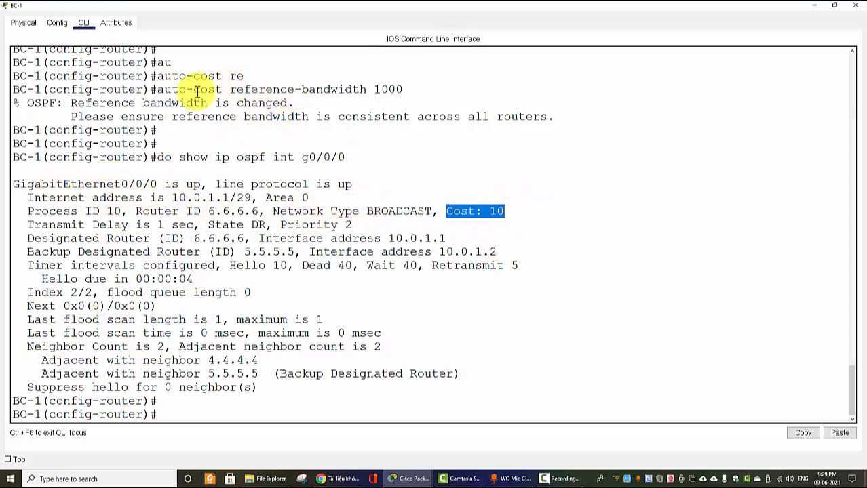
- Review the auto-cost reference-bandwidth 1000 command against the cost reported for interface g0/0/0
left_click_drag(164, 89, 402, 94)
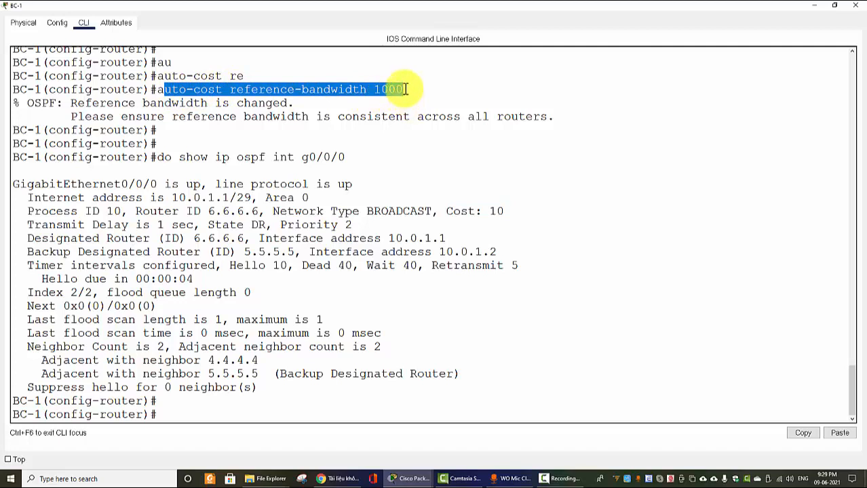
left_click(405, 89)
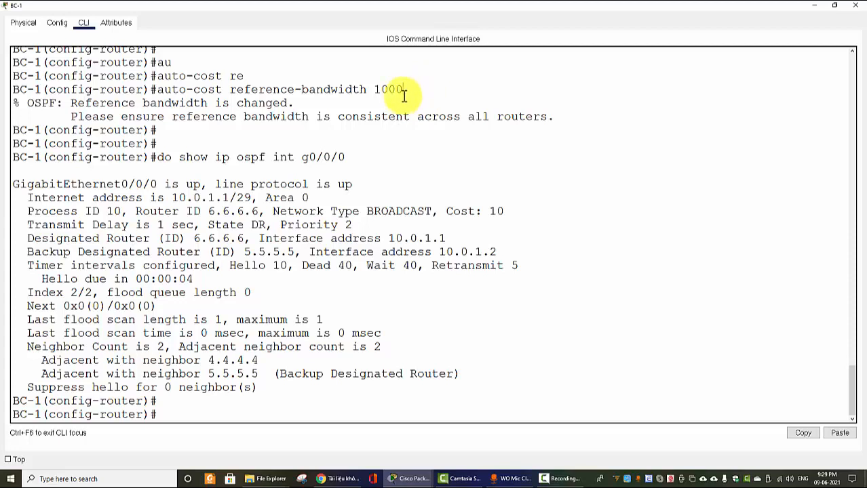
left_click_drag(375, 89, 396, 89)
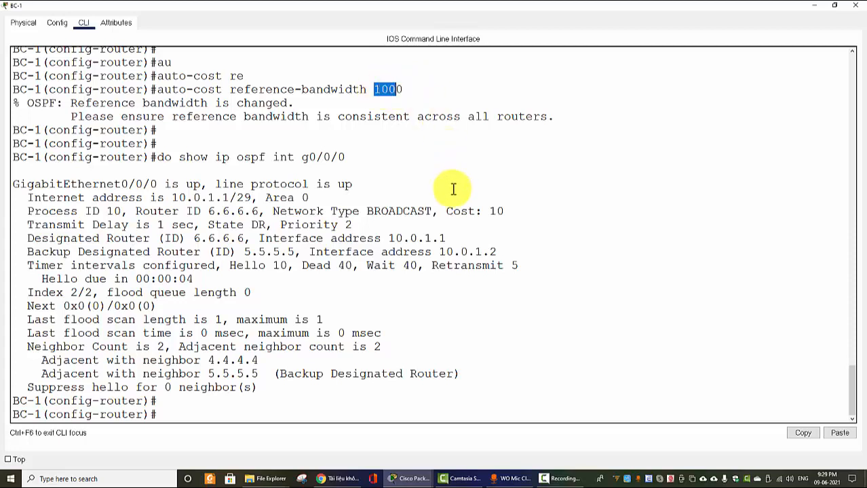
left_click(496, 211)
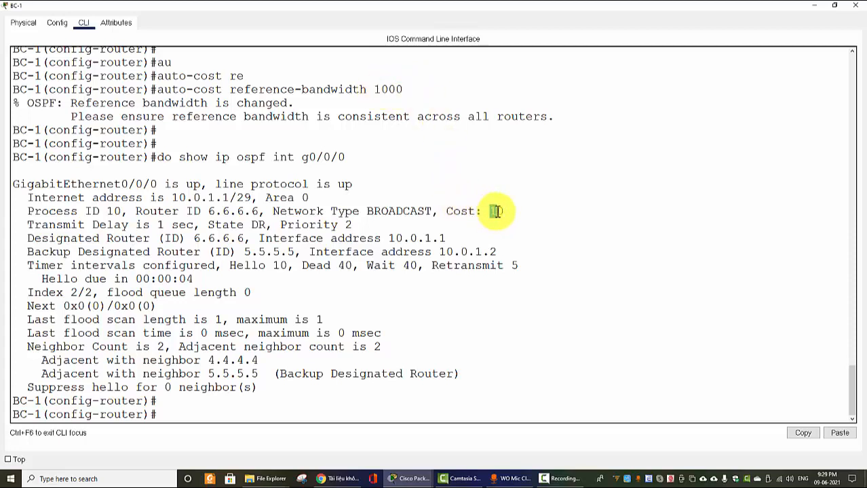
left_click_drag(495, 211, 500, 211)
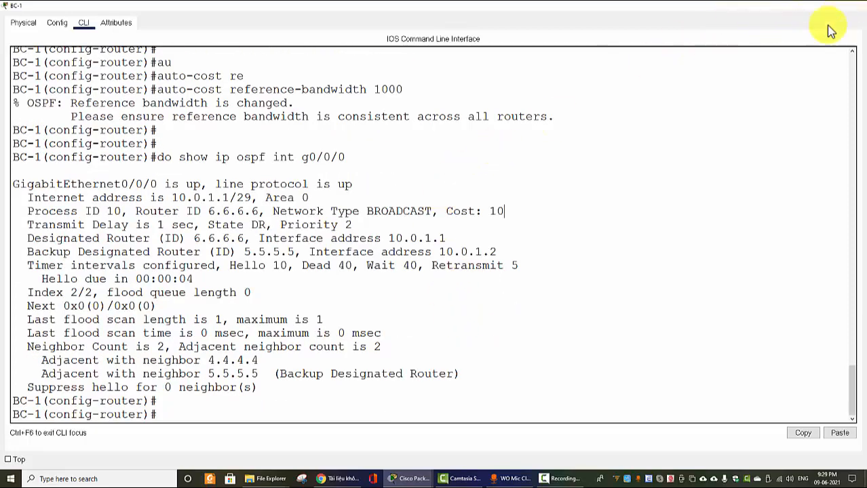
- Close BC-1's window and review the activity requirement for the OSPF cost of P2P-1 interface Serial0/1/1
left_click(856, 6)
mouse_move(404, 480)
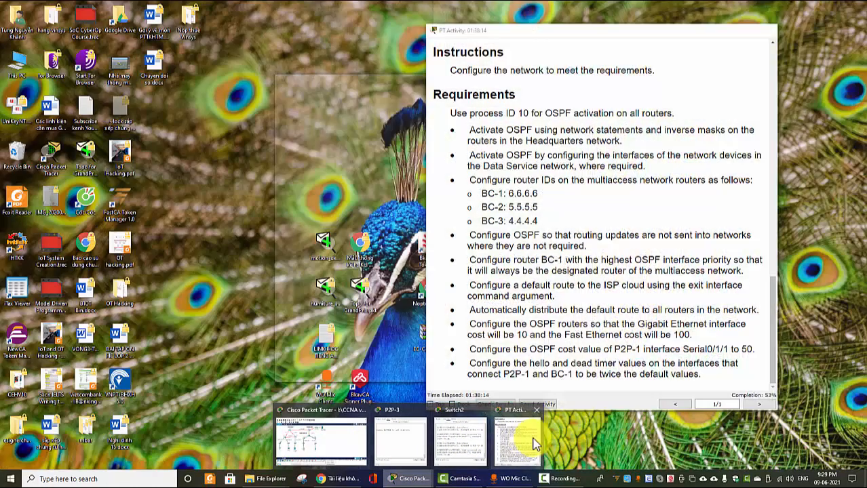
left_click(524, 432)
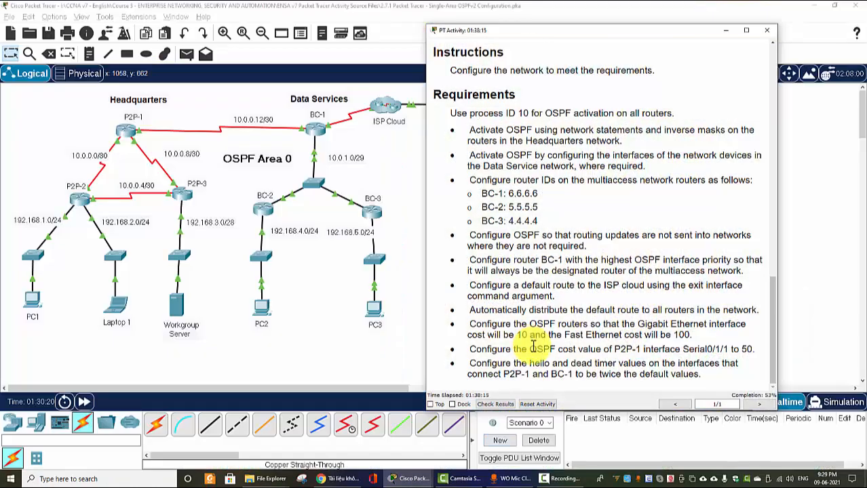
left_click_drag(474, 348, 624, 352)
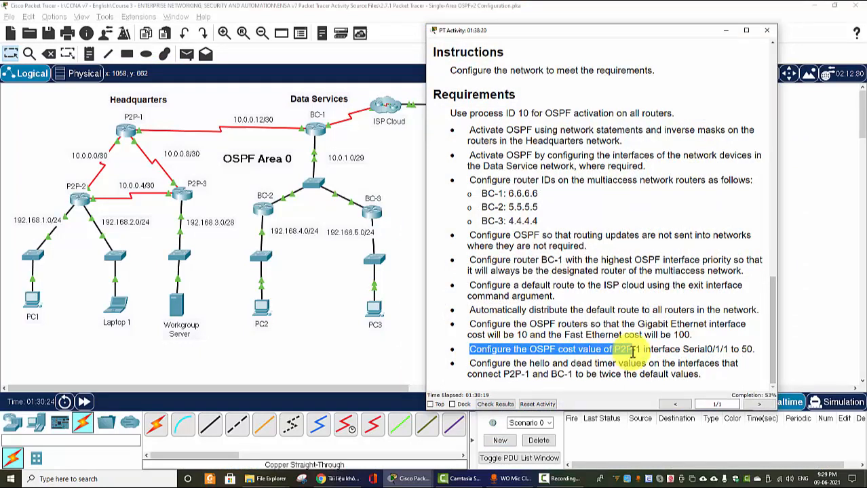
left_click(640, 350)
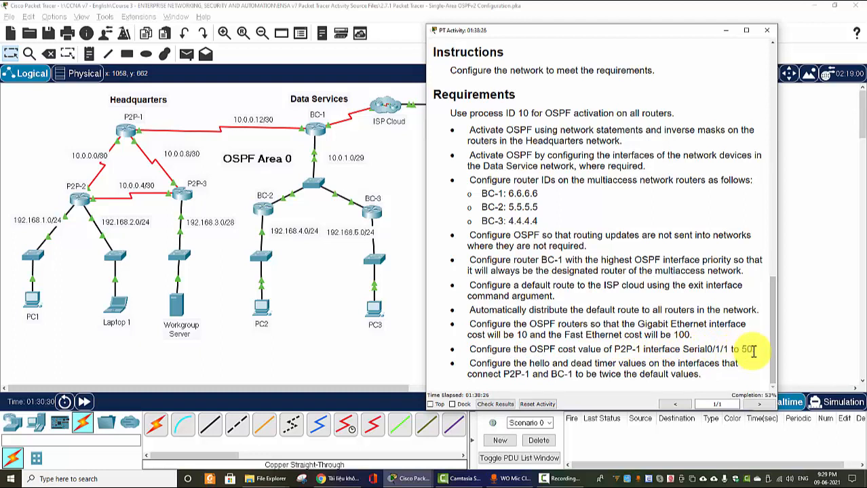
- Open the P2P-1 router's command line and enter global configuration mode with en and conf t
left_click(129, 134)
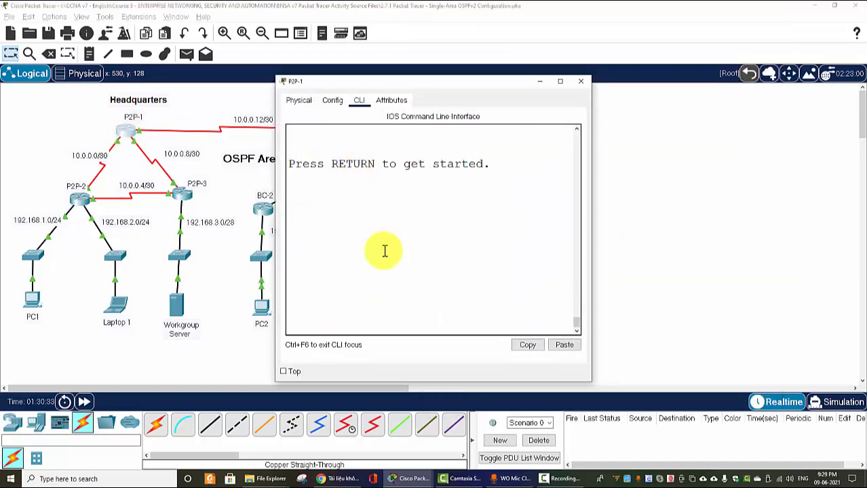
key("Return")
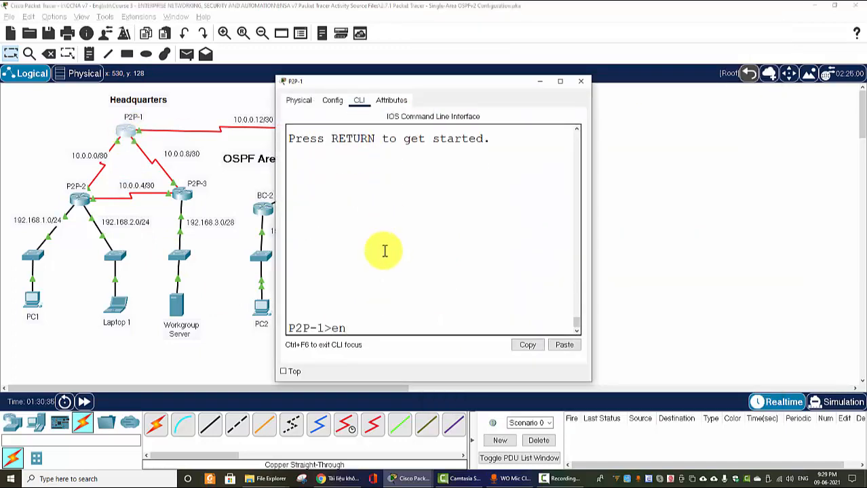
type("en")
key("Return")
type("conf t")
key("Return")
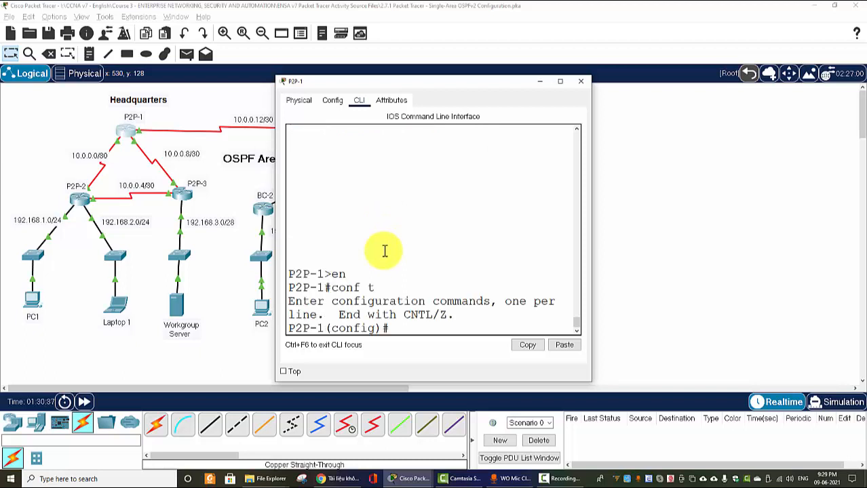
key("Return")
type("ro")
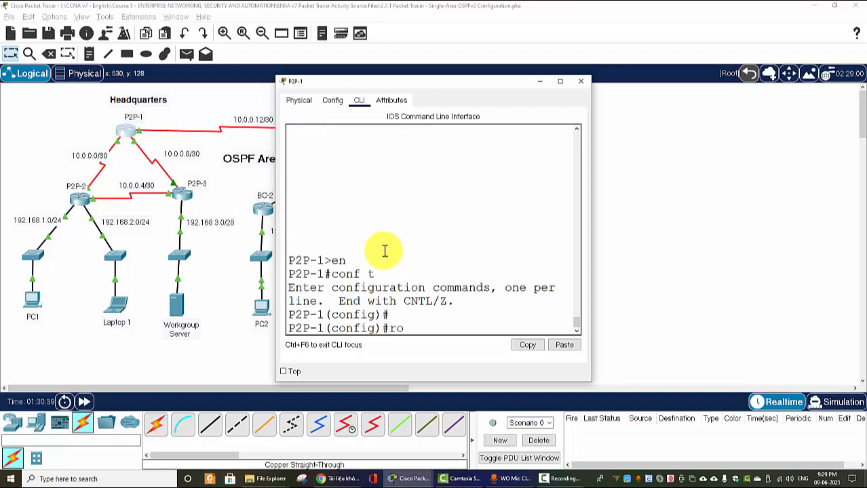
type("uter ospf 10")
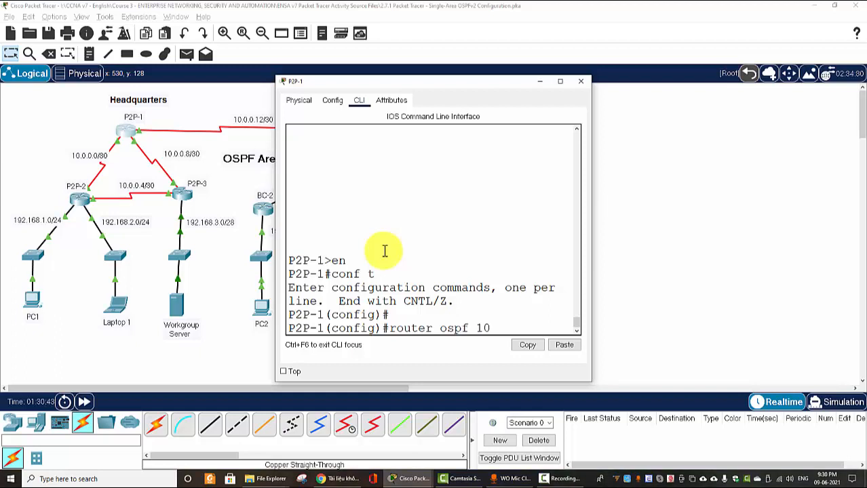
key("Return")
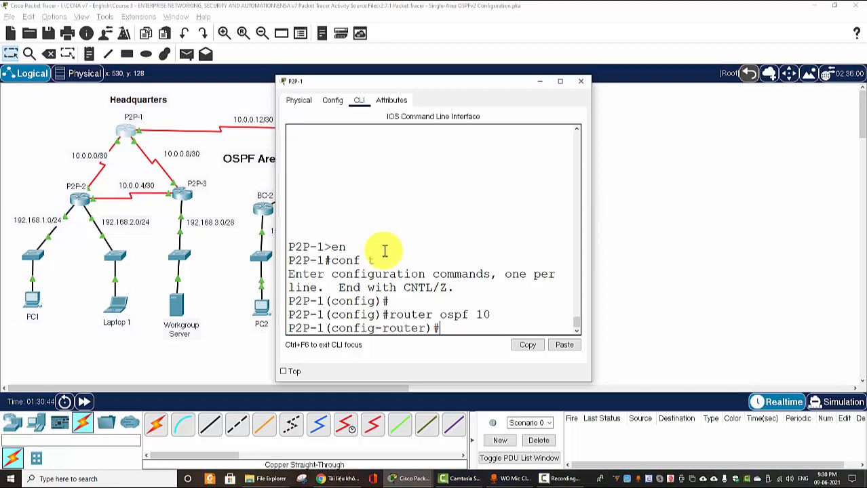
type("?")
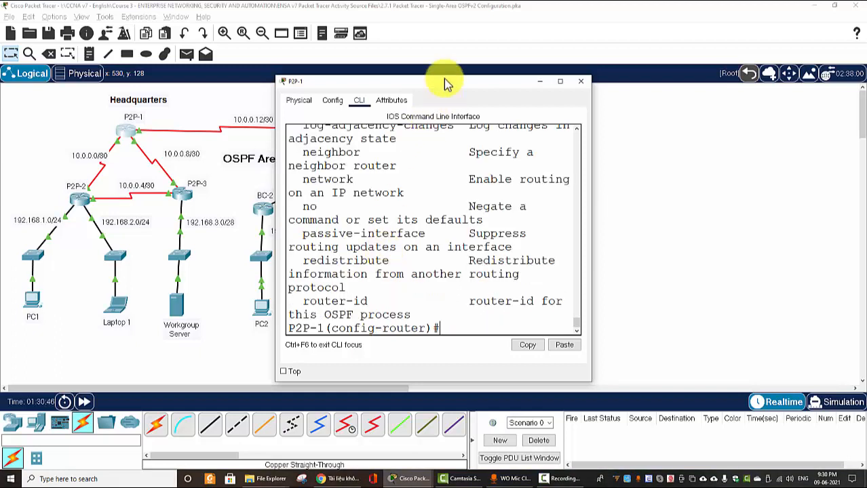
left_click(560, 81)
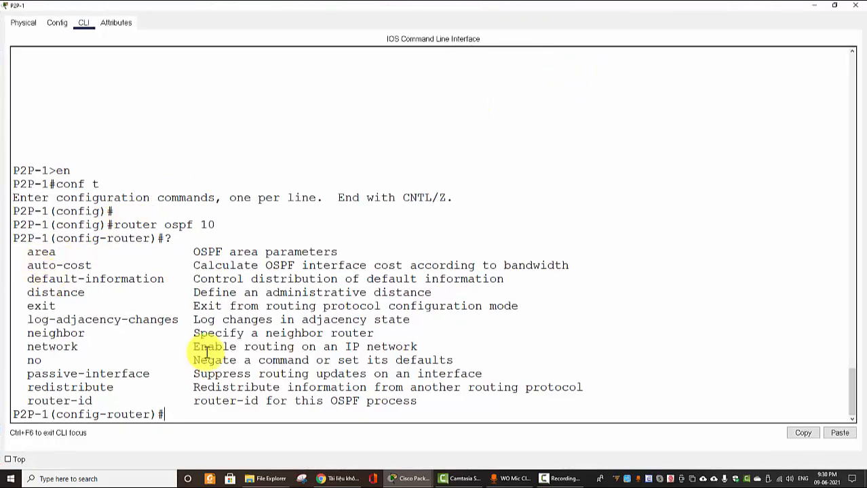
type("au")
key("Tab")
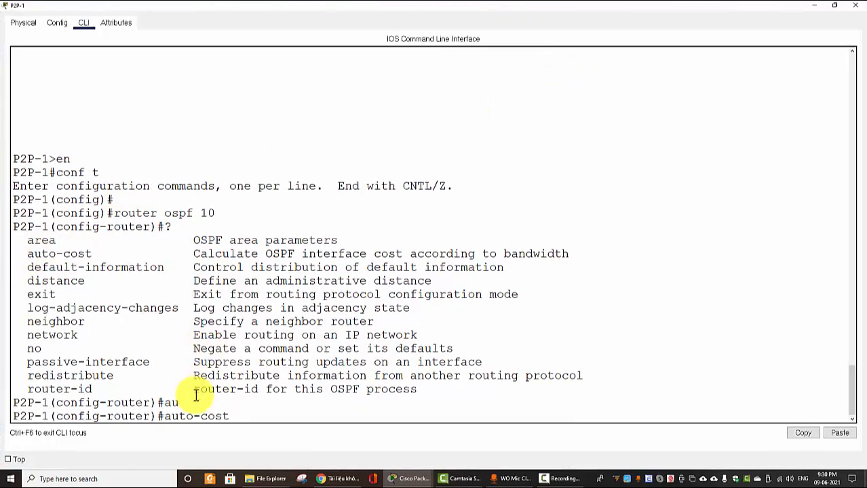
type("?")
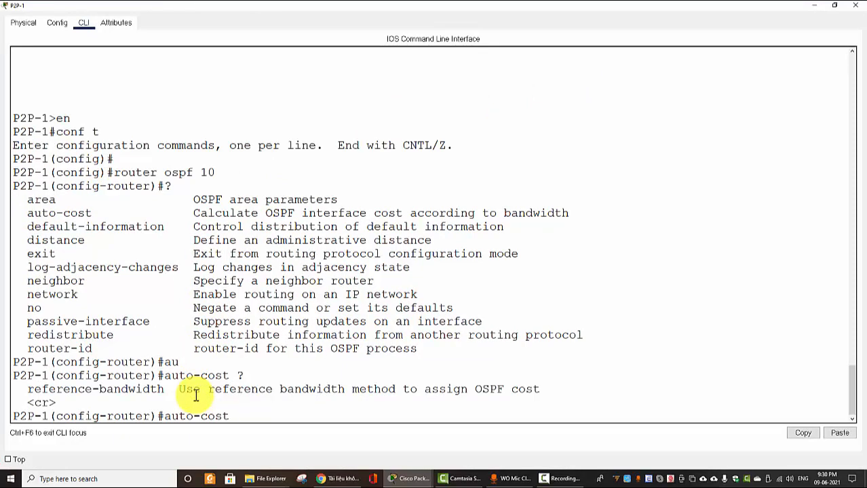
key("BackSpace")
key("BackSpace")
key("BackSpace")
key("BackSpace")
key("BackSpace")
key("BackSpace")
key("BackSpace")
key("BackSpace")
key("BackSpace")
key("BackSpace")
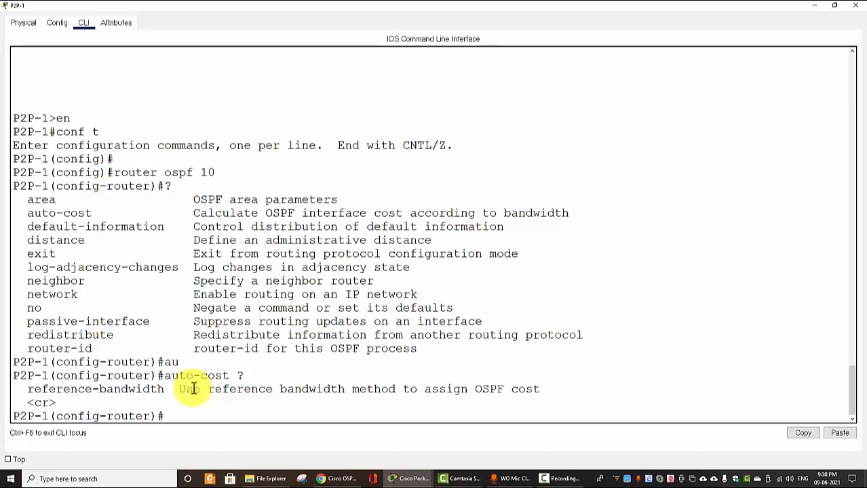
type("exit")
key("Return")
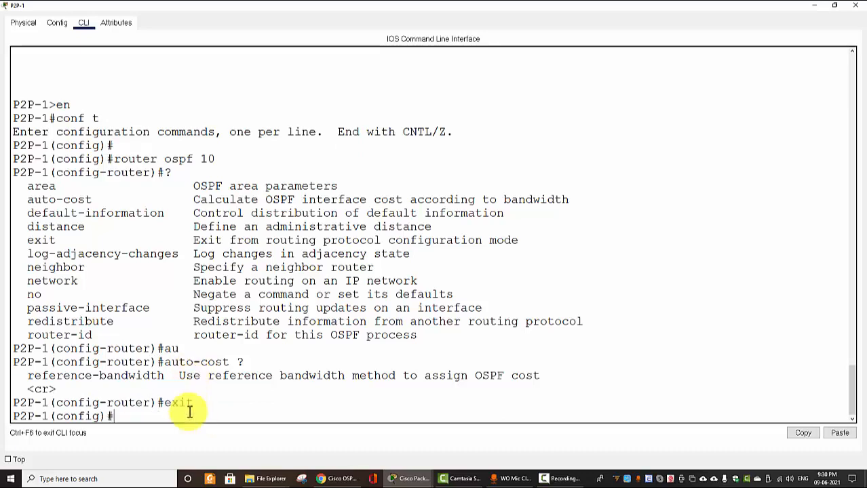
- Check the interface named in the cost requirement and enter interface configuration mode for s0/1/1 on P2P-1
type("int s0")
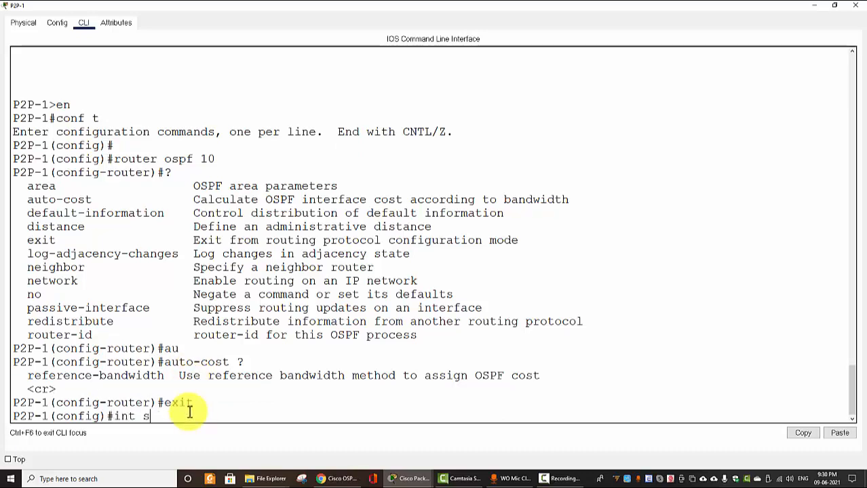
mouse_move(399, 480)
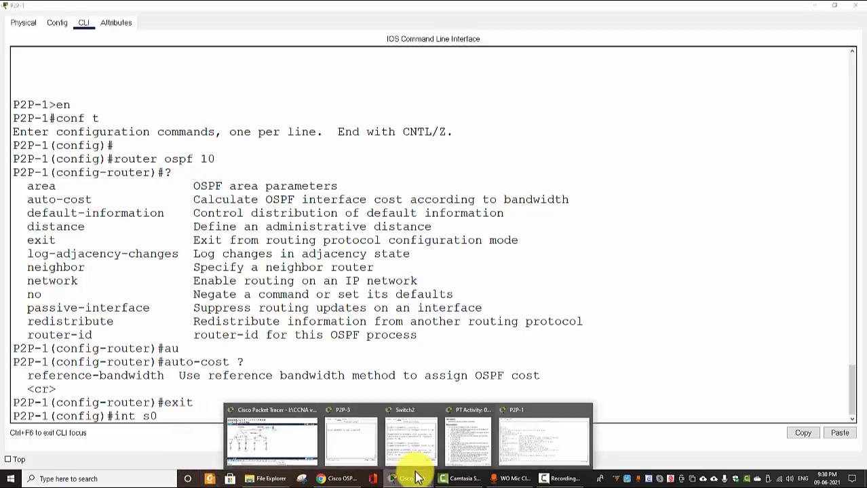
left_click(468, 439)
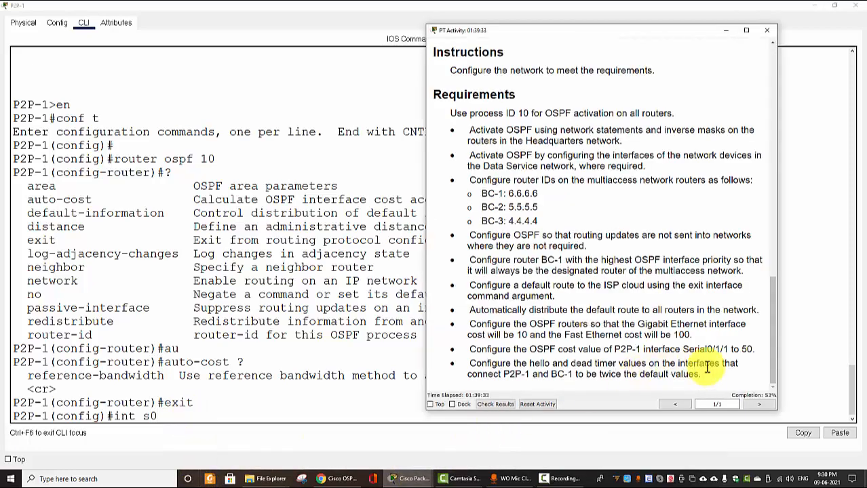
left_click_drag(681, 350, 728, 351)
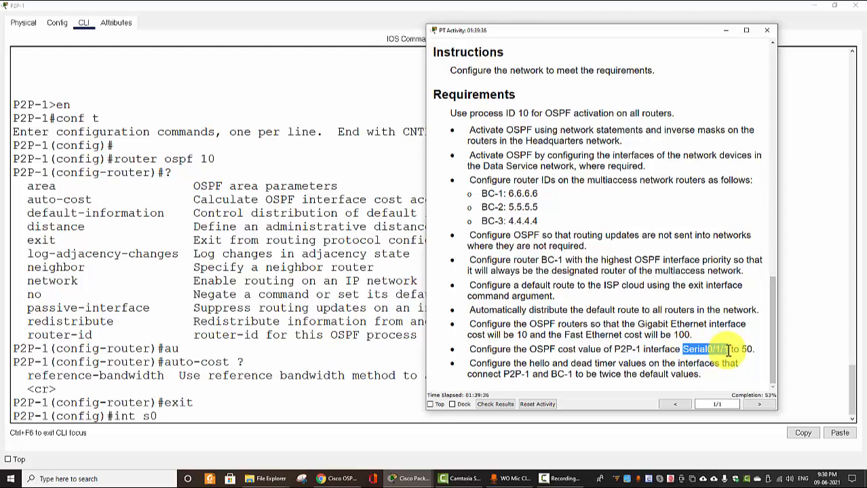
left_click(178, 416)
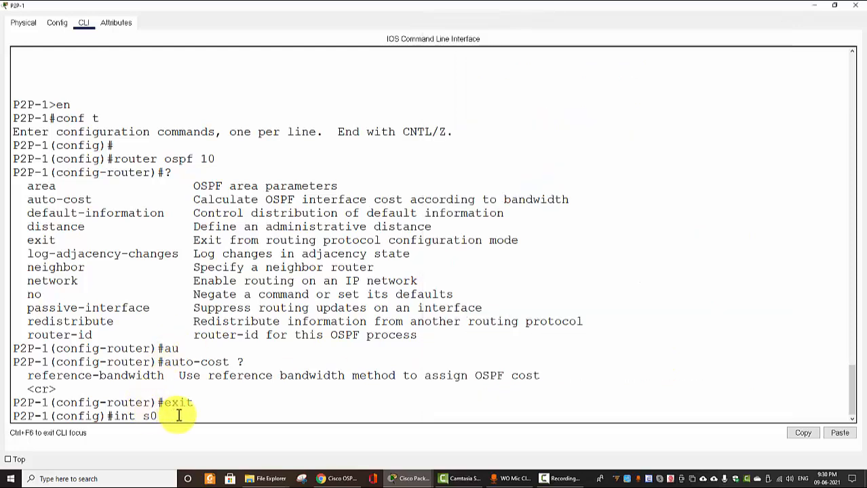
key("Return")
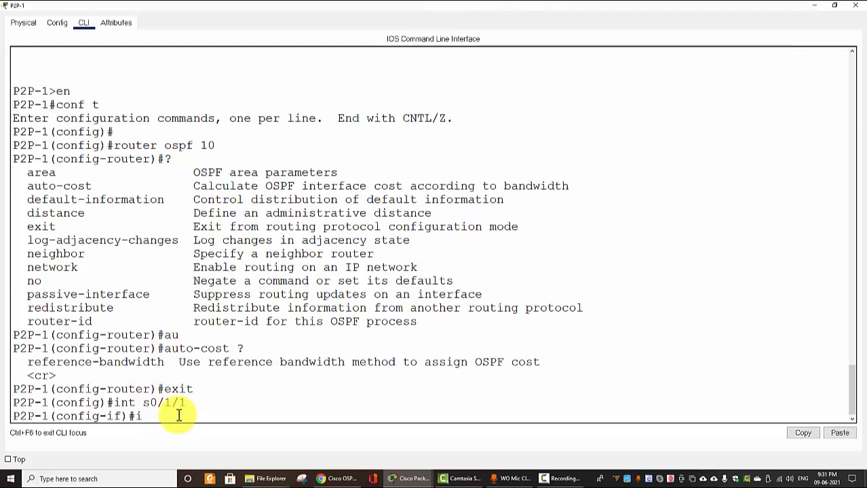
- Look up the ip ospf options and set the interface's OSPF cost to 50
type("ip ospf")
key("Tab")
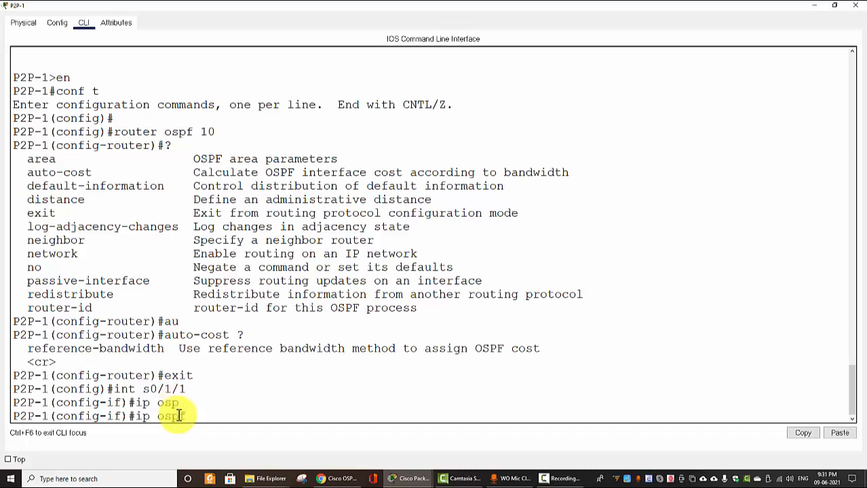
type("f ?")
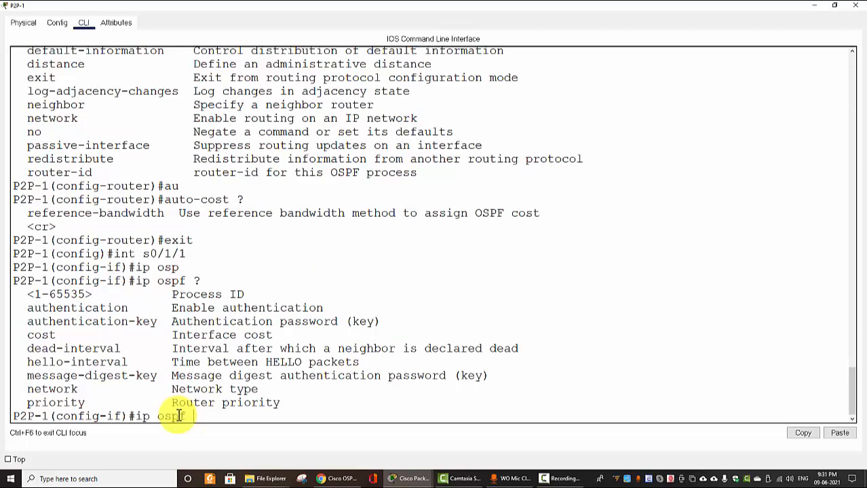
type("cost")
key("Tab")
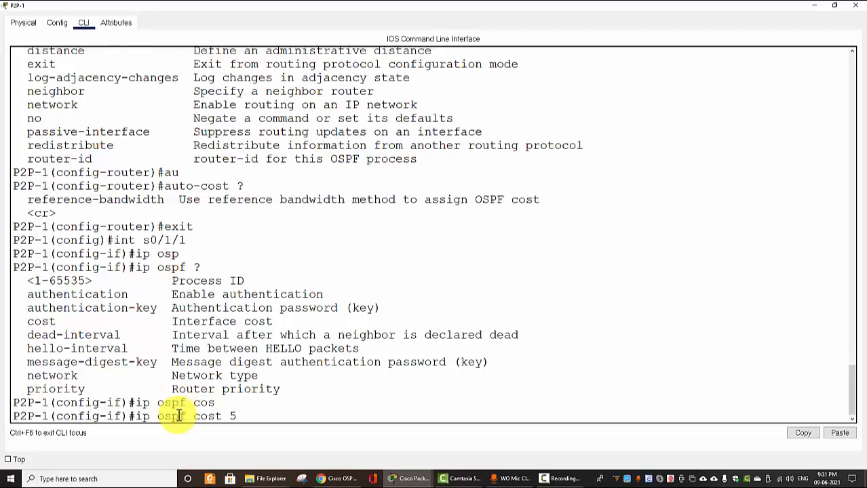
type("50")
key("Return")
key("Return")
key("Return")
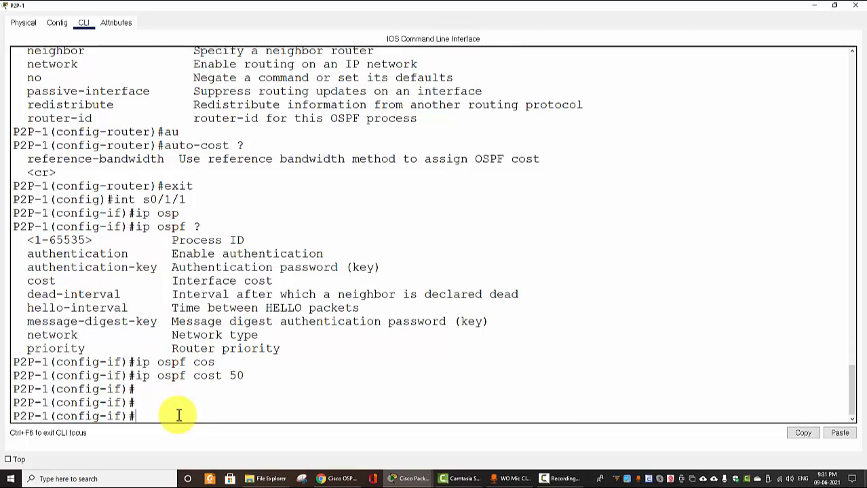
- Review the activity requirement for the hello and dead timers on the interfaces connecting P2P-1 and BC-1
key("alt+Tab")
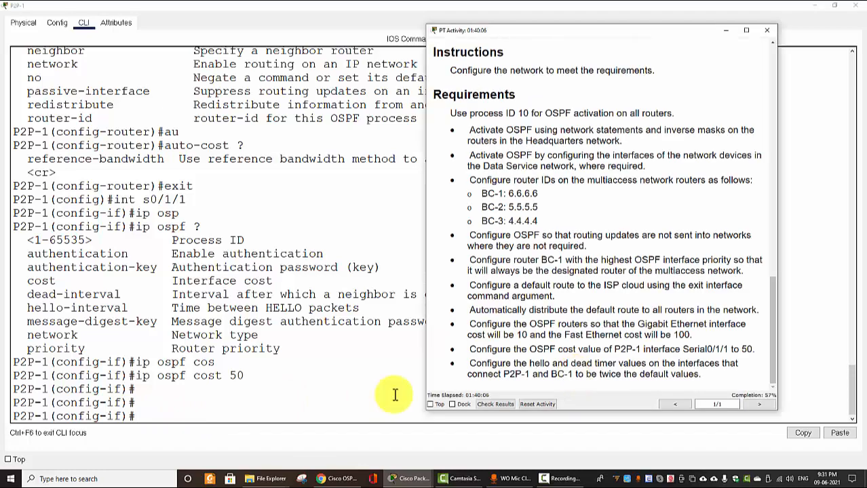
left_click_drag(469, 363, 525, 376)
left_click(525, 377)
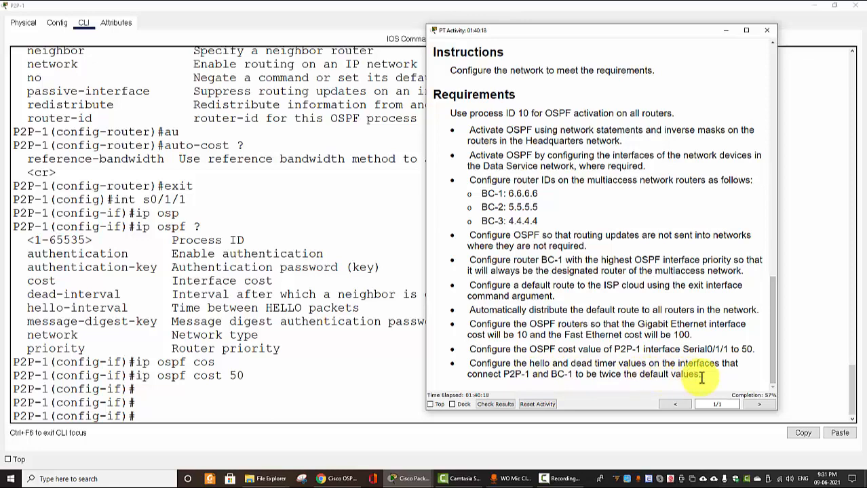
double_click(530, 363)
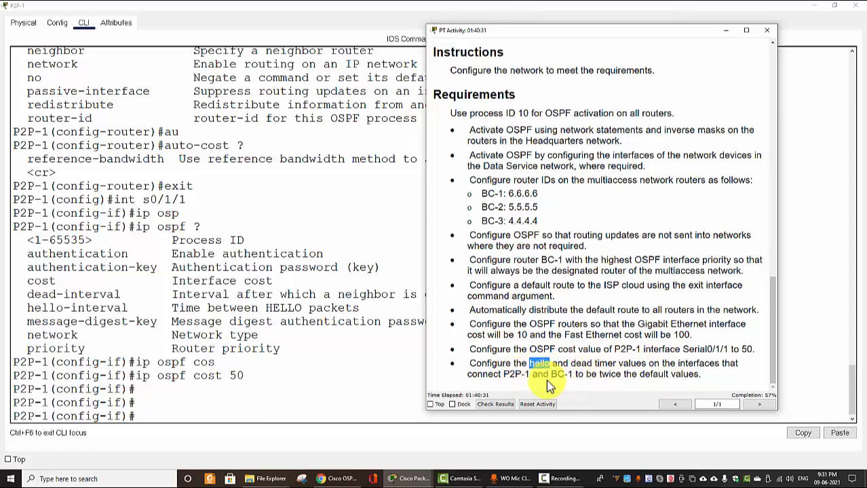
left_click(532, 366)
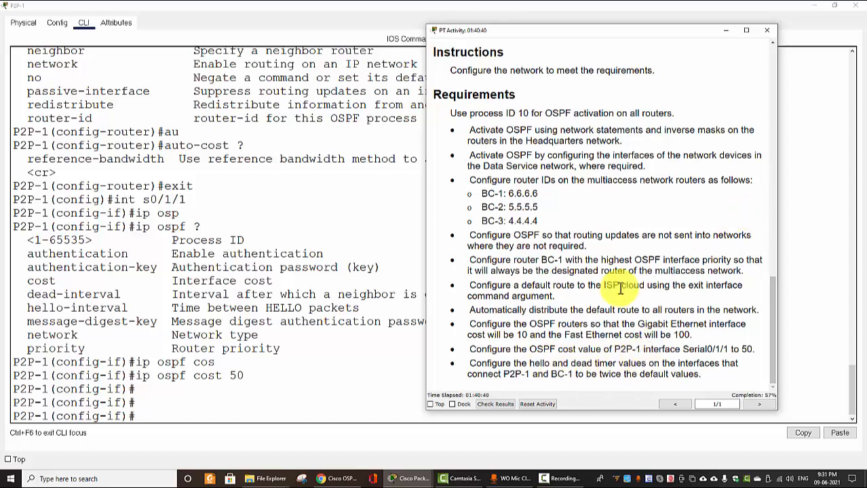
- Check which P2P-1 interface connects to BC-1 in the topology and enter interface configuration mode for s0/2/0 on P2P-1
left_click(821, 10)
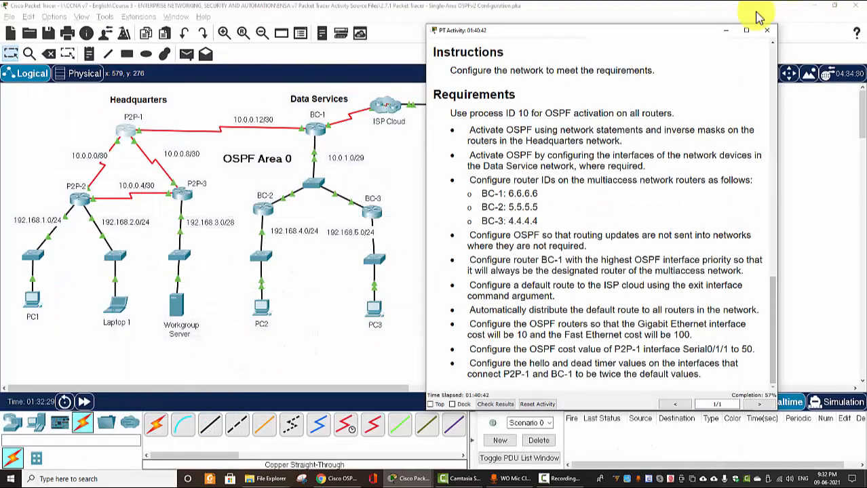
left_click(141, 132)
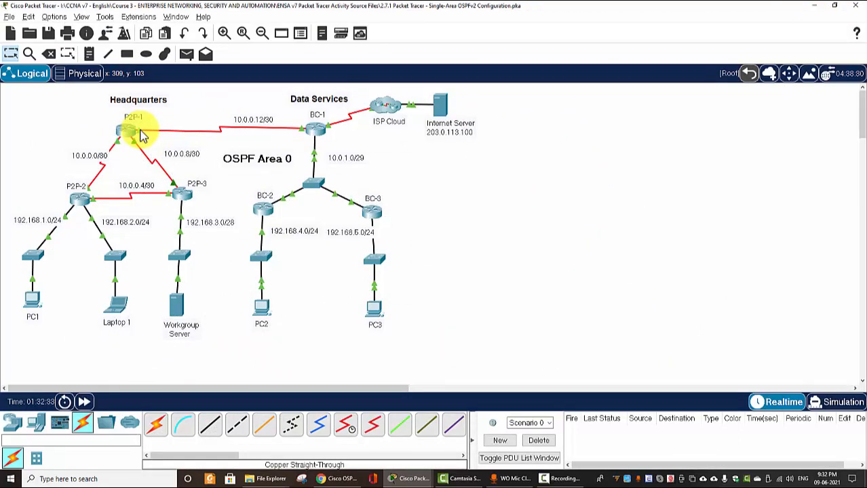
mouse_move(141, 134)
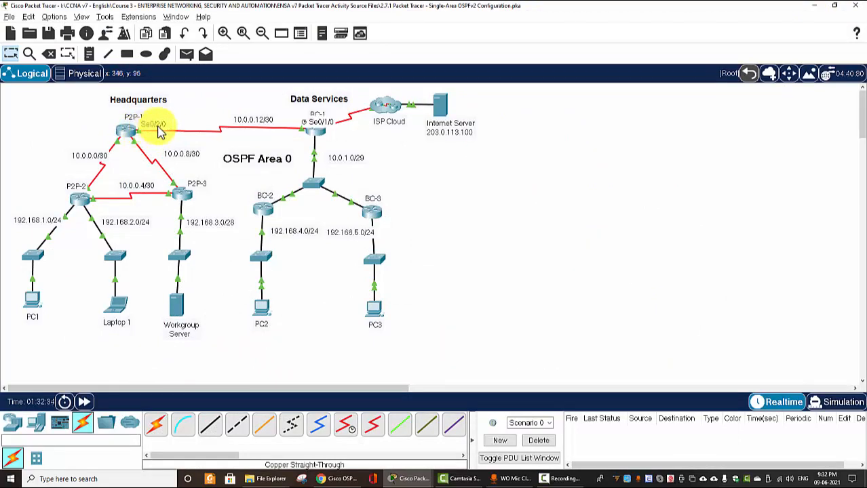
left_click(133, 127)
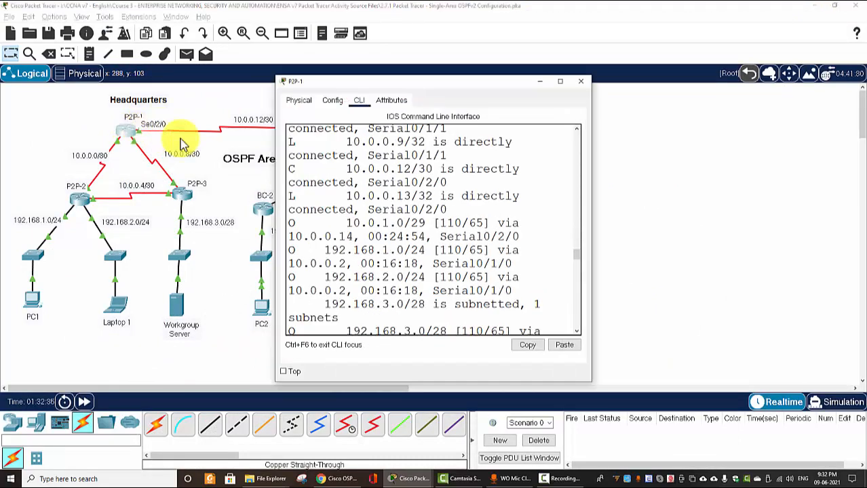
left_click(560, 81)
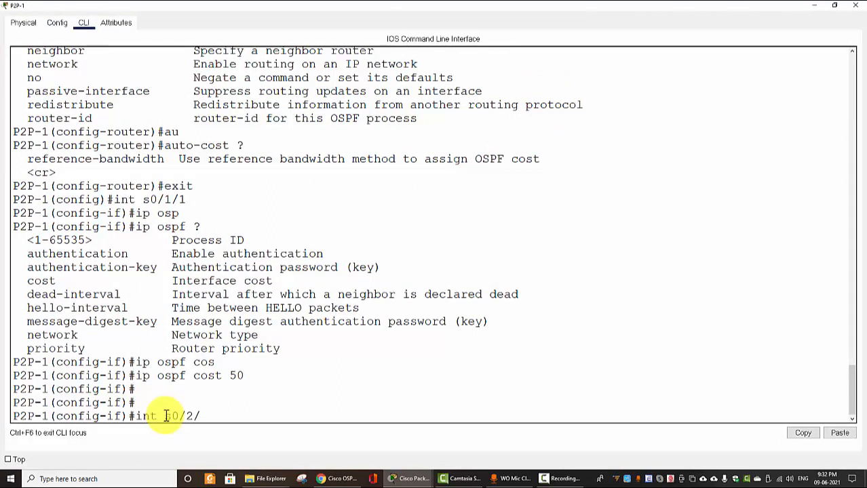
type("0")
key("Return")
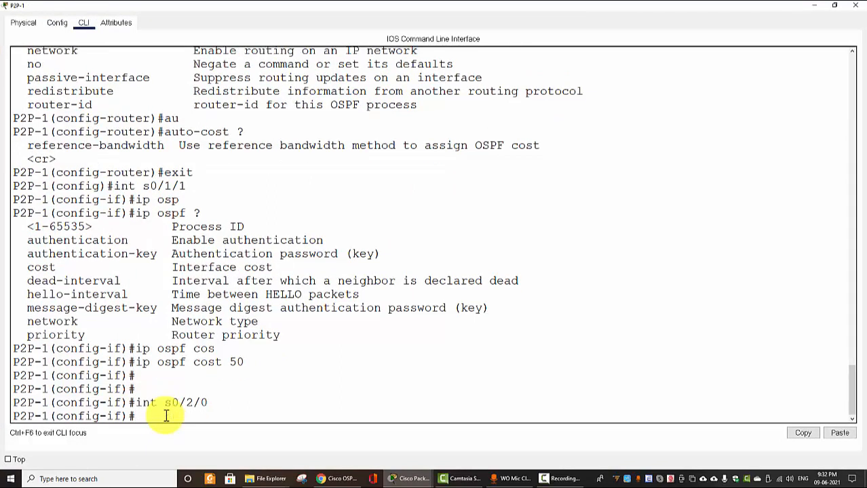
- Set the OSPF hello interval to 20 on P2P-1's s0/2/0 interface
type("ip os")
key("Tab")
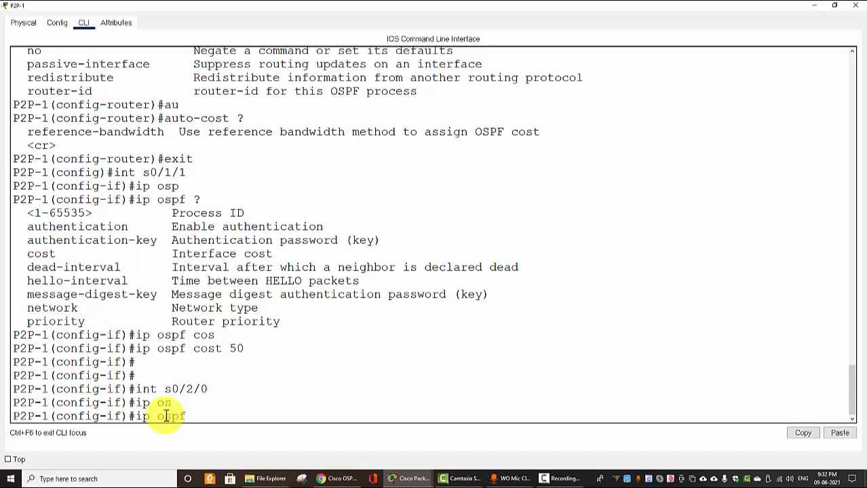
type("he")
key("Tab")
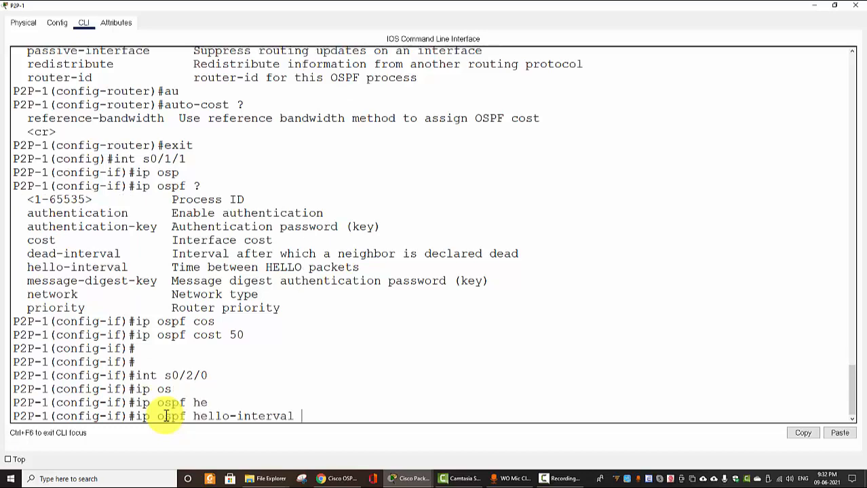
key("Return")
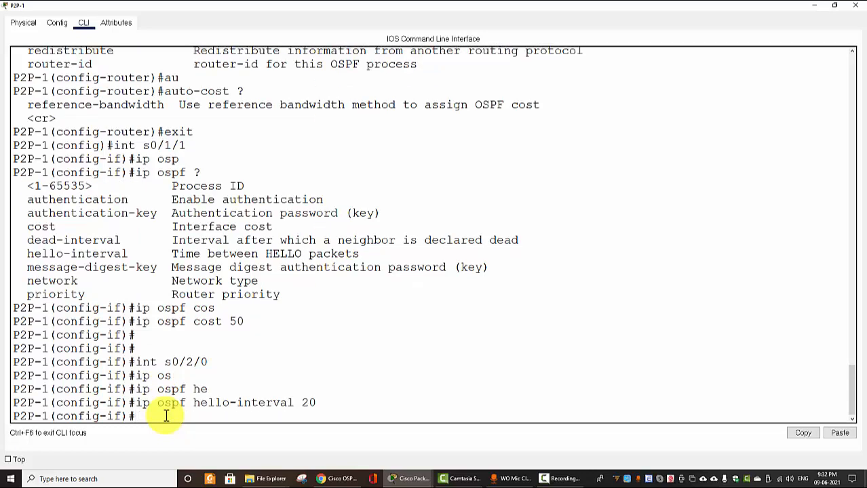
- Set the OSPF dead interval to 80 on P2P-1's s0/2/0 interface and close the router's window
key("Up")
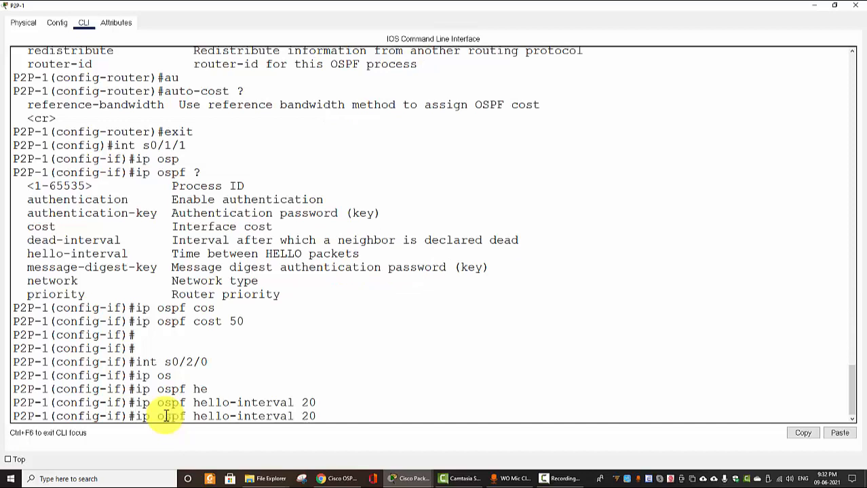
key("BackSpace")
key("BackSpace")
key("BackSpace")
key("BackSpace")
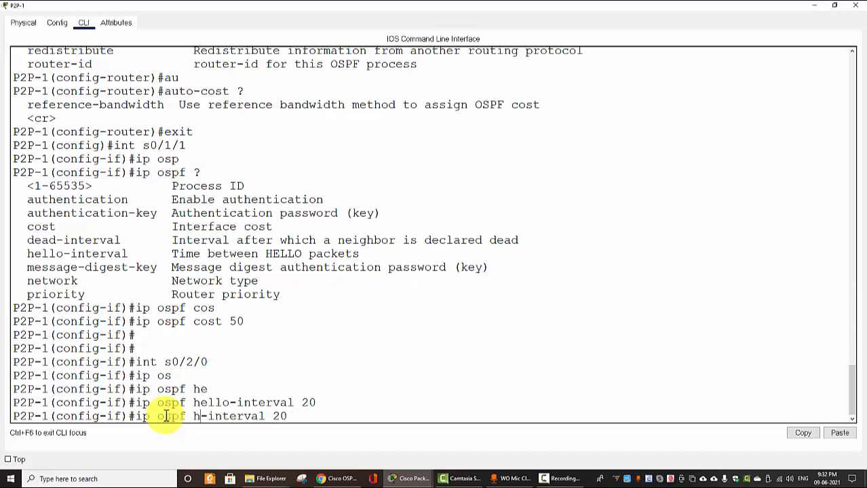
key("BackSpace")
type("dead")
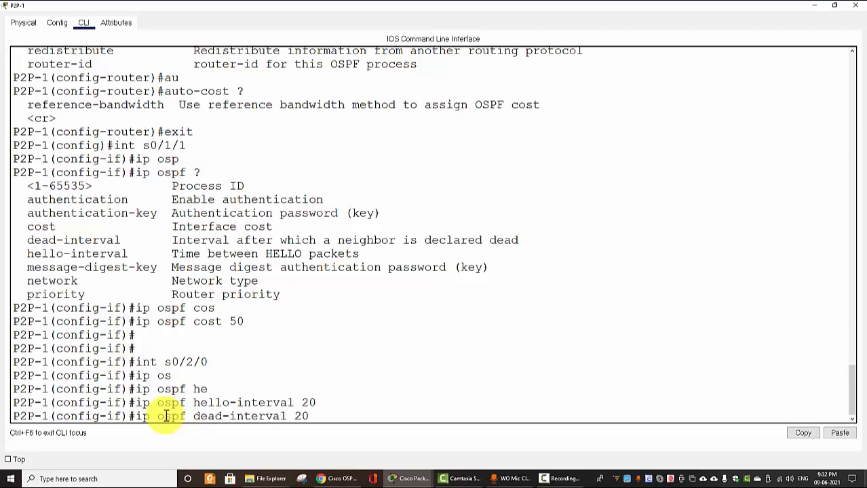
type("0")
key("Return")
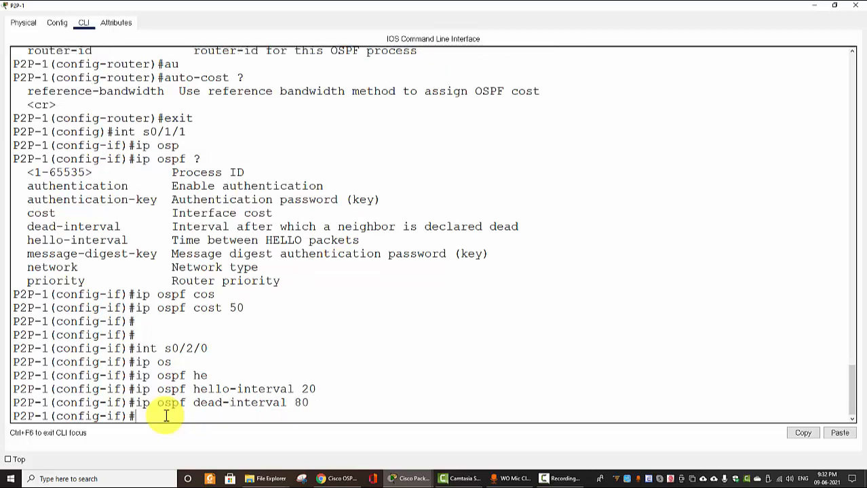
left_click(854, 5)
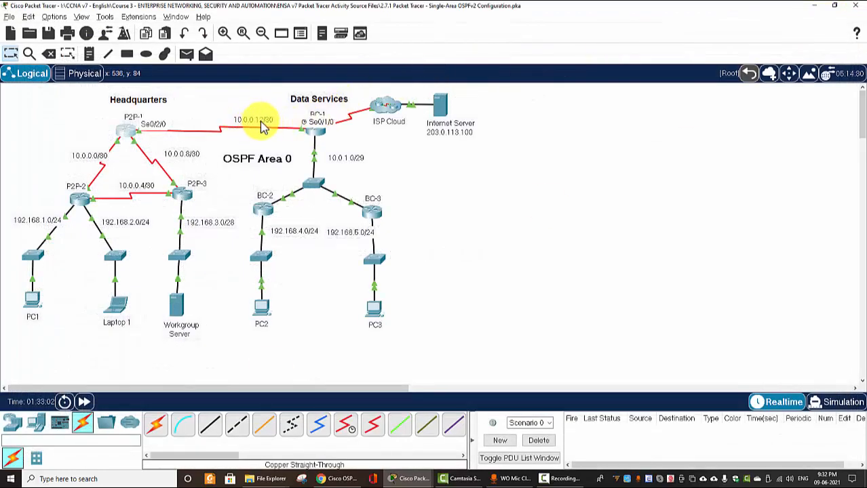
- Open the BC-1 router's command line and enter interface configuration mode for s0/1/0
left_click(329, 130)
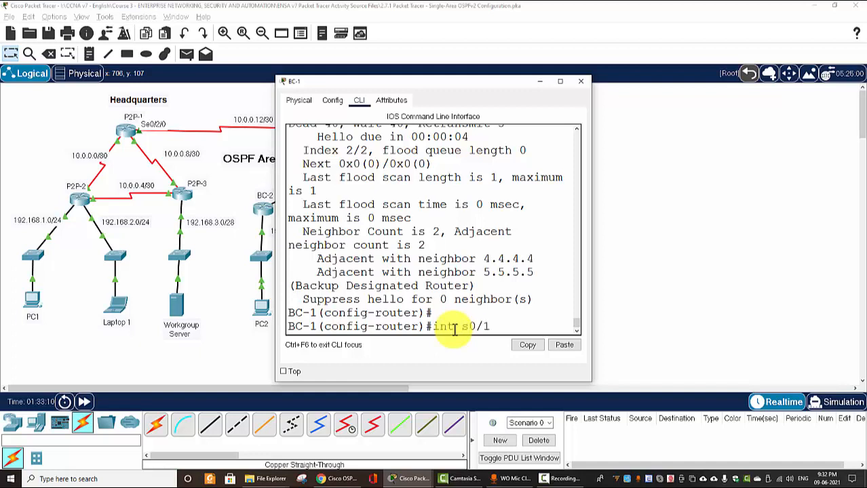
type("int s0/1/0")
key("Return")
key("Return")
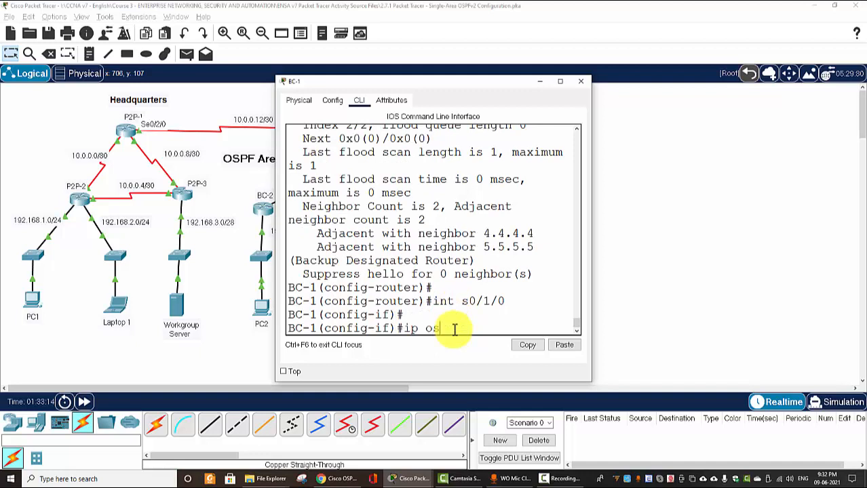
- Set the OSPF hello interval to 20 on BC-1's s0/1/0 interface
type("ip os")
key("Tab")
type("he")
key("Tab")
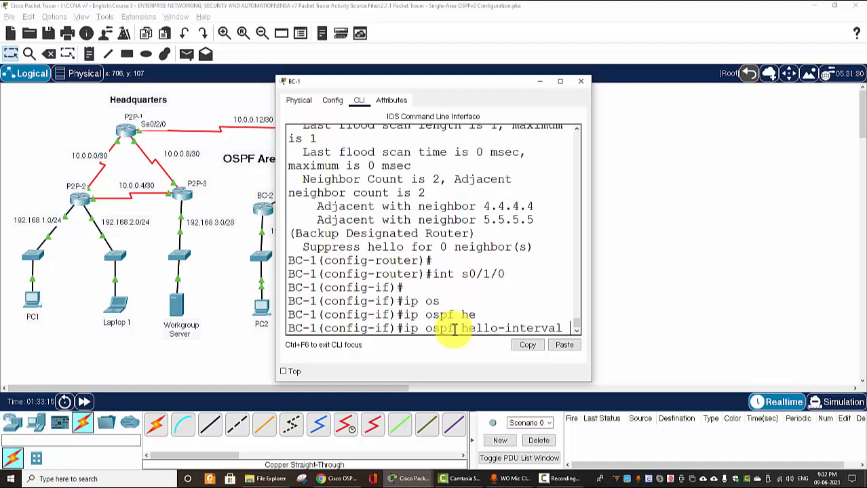
type("20")
key("Return")
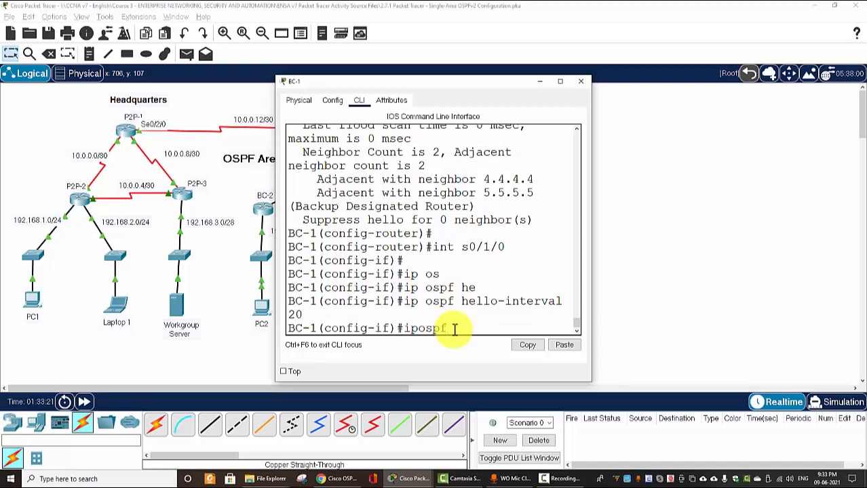
- Set the OSPF dead interval to 80 on BC-1's s0/1/0 interface with ip ospf dead-interval
type("ip de")
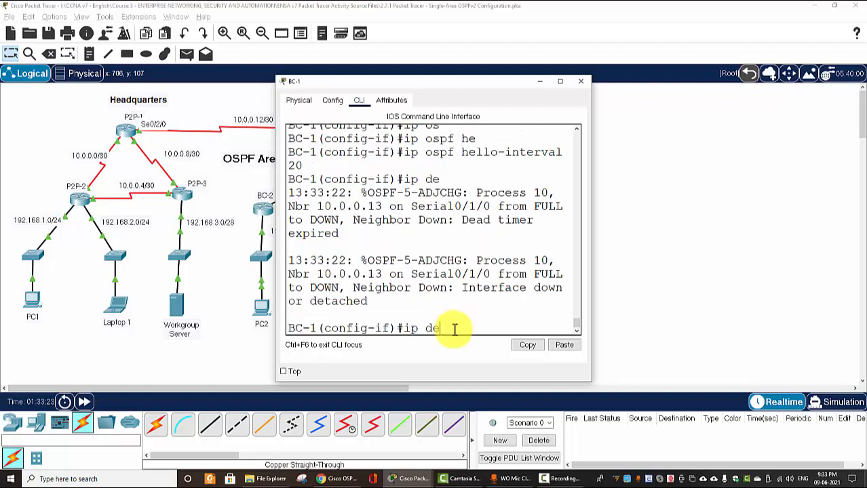
key("Tab")
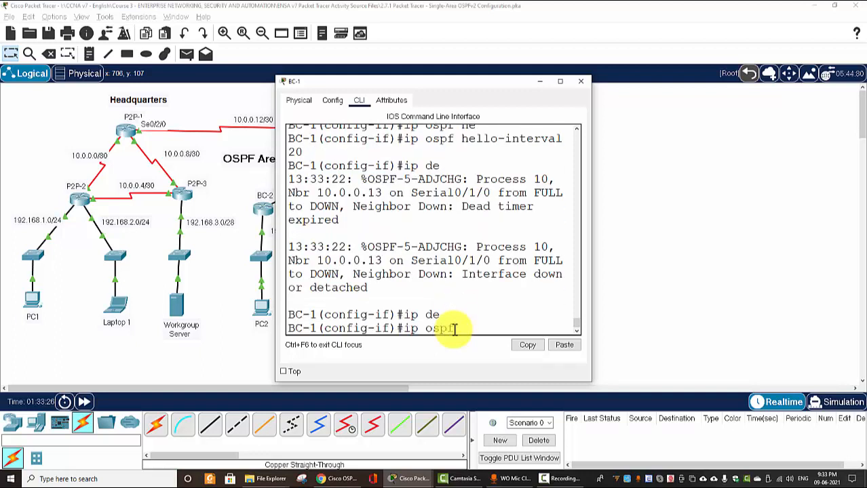
type("s")
key("Tab")
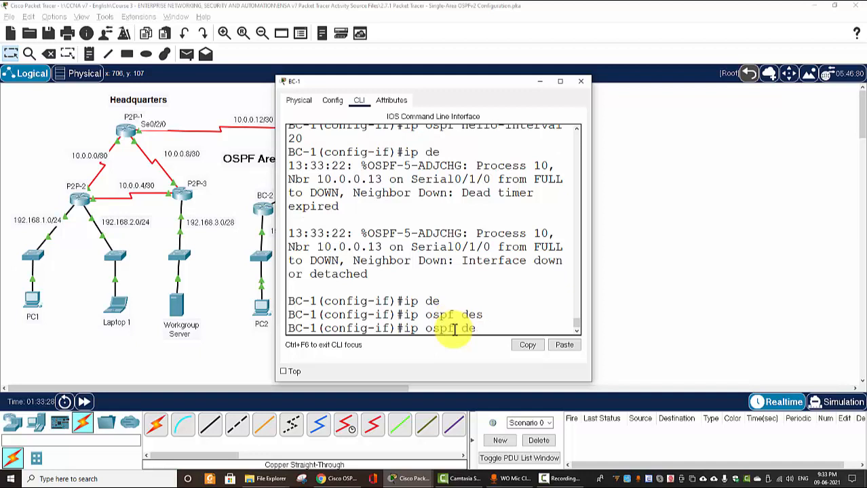
key("Tab")
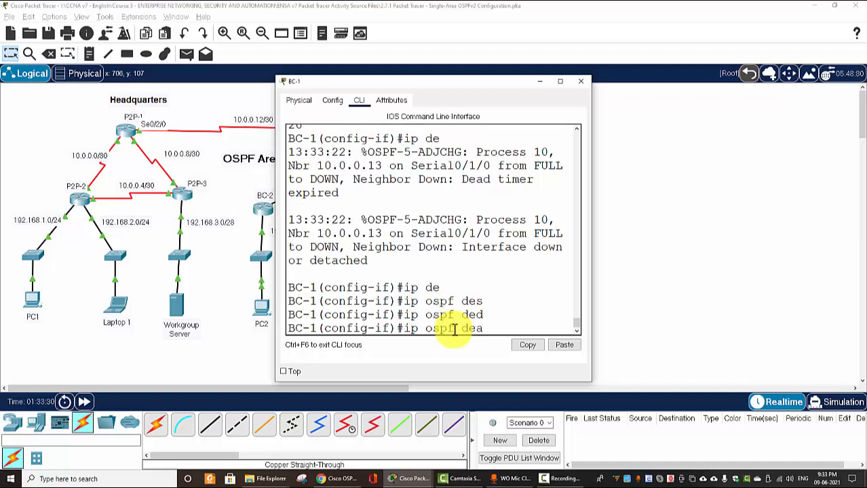
type("d")
key("Tab")
type("8")
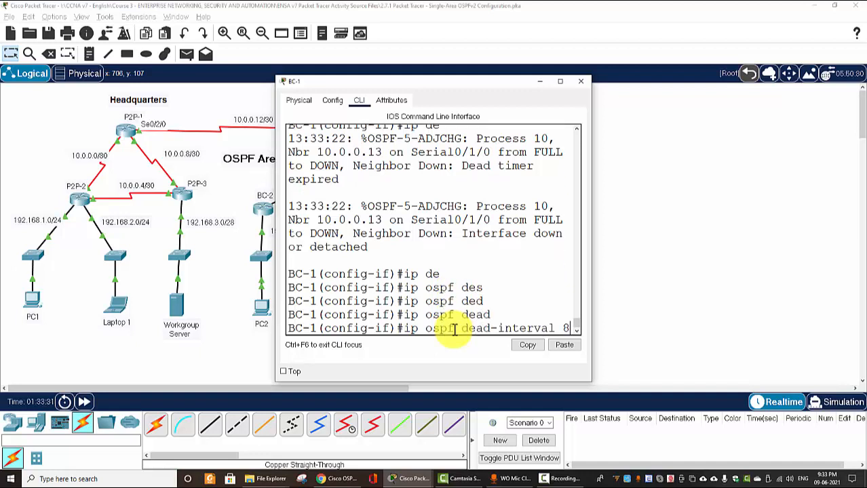
type("0")
key("Return")
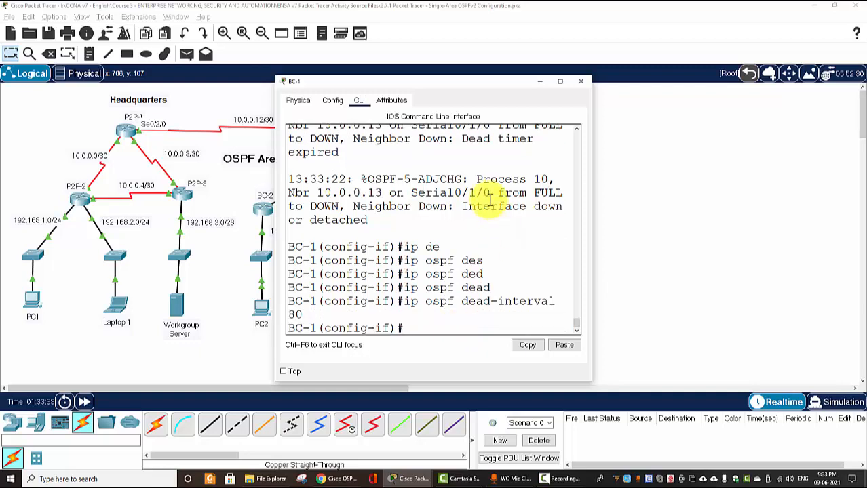
- Examine the OSPF adjacency change messages for BC-1's Serial0/1/0 neighbor in the enlarged command line and close the router's window
left_click(561, 82)
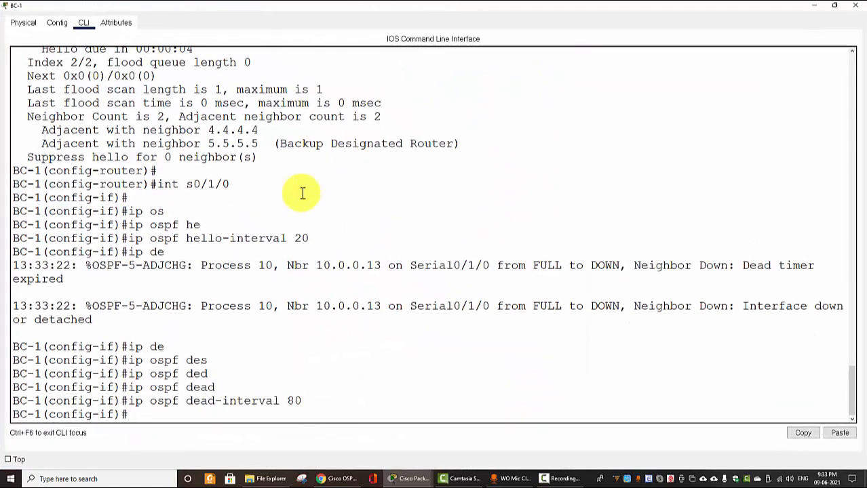
left_click_drag(16, 265, 799, 312)
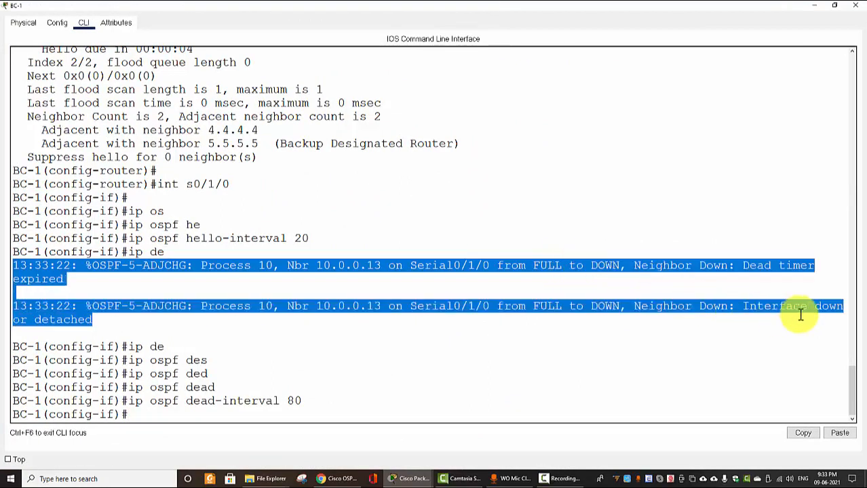
left_click(639, 329)
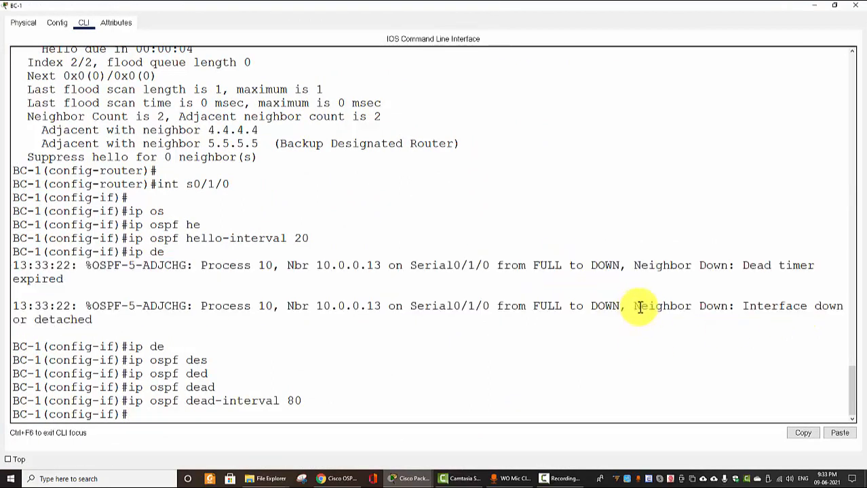
left_click_drag(639, 307, 726, 306)
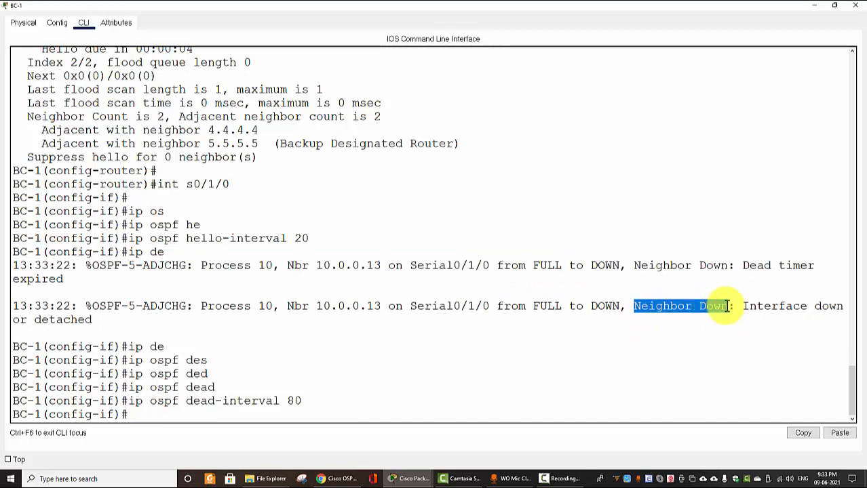
left_click(675, 329)
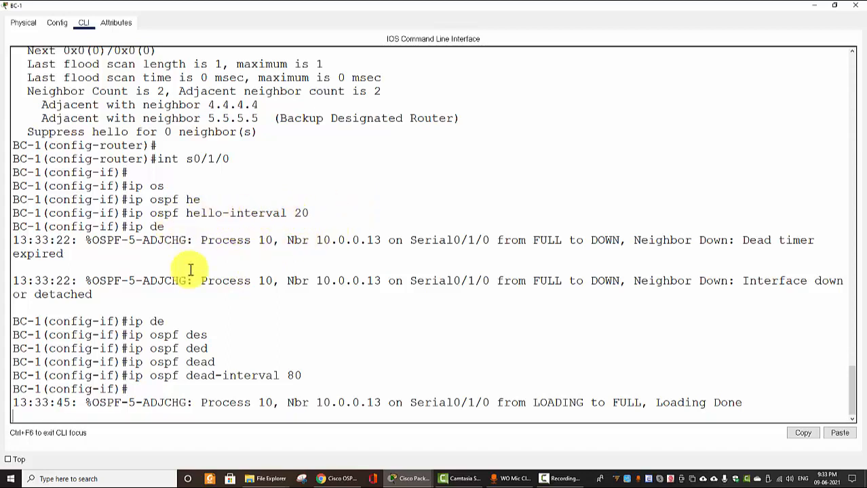
left_click_drag(155, 366, 310, 392)
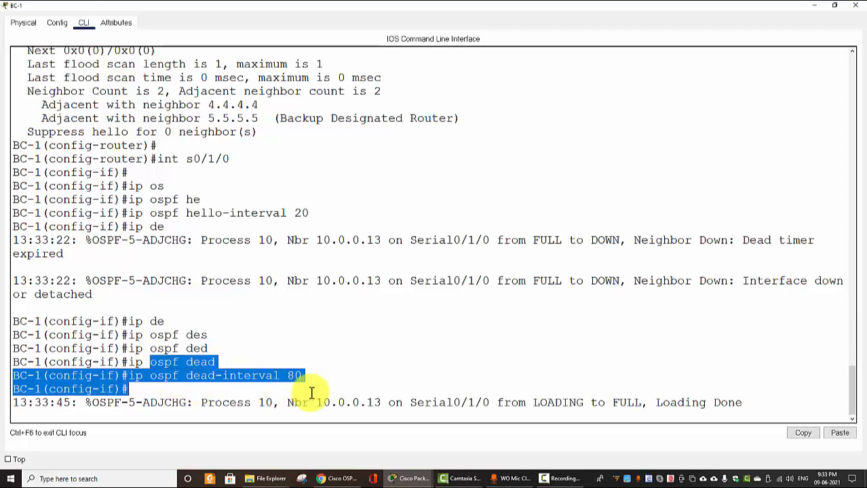
left_click(270, 400)
left_click_drag(217, 400, 585, 403)
left_click(535, 403)
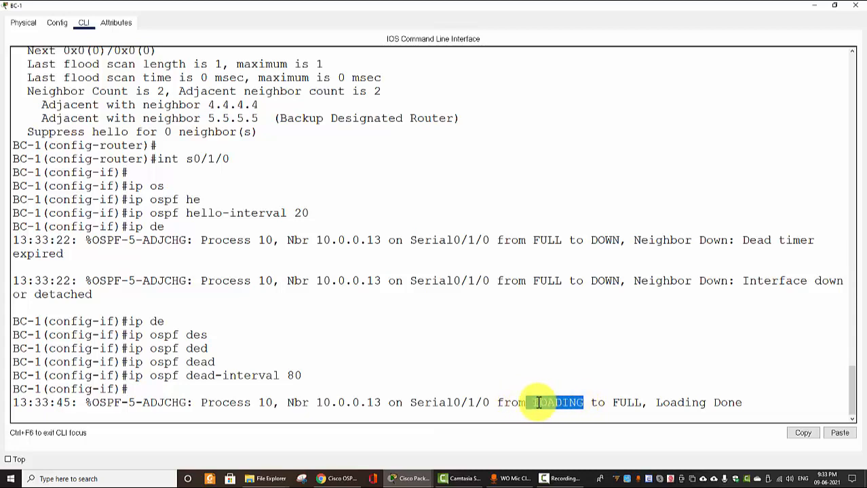
left_click(582, 403)
left_click_drag(650, 403, 736, 403)
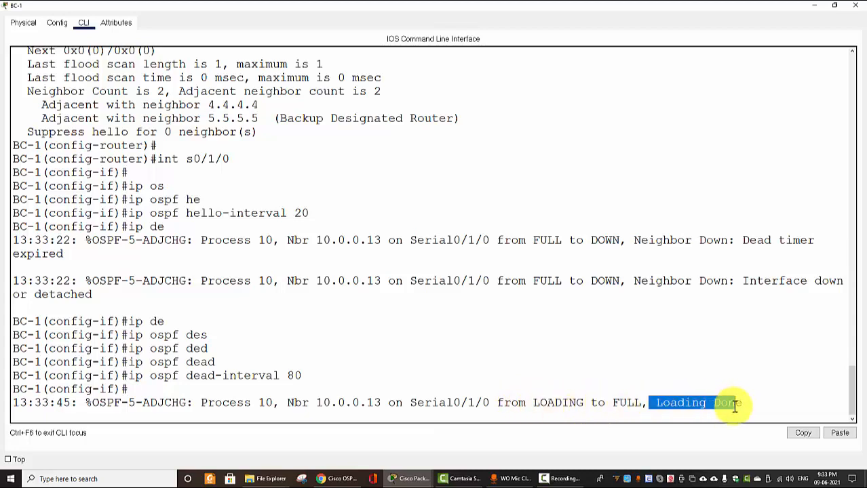
left_click(750, 402)
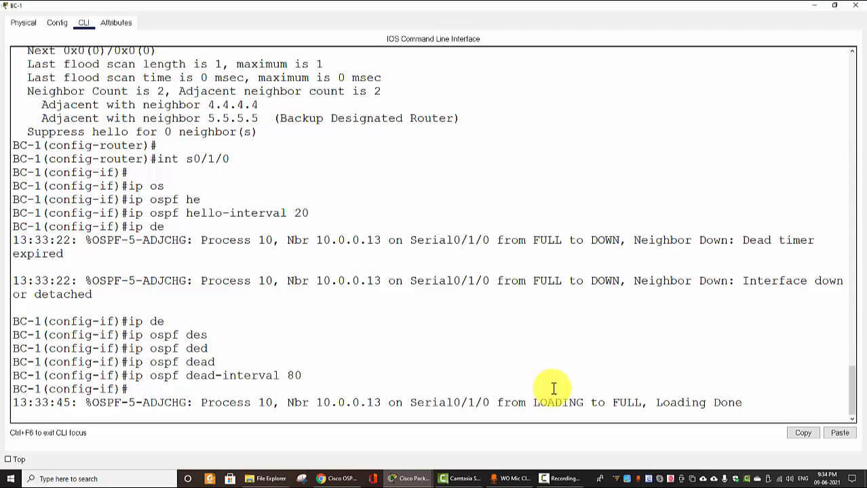
left_click(855, 5)
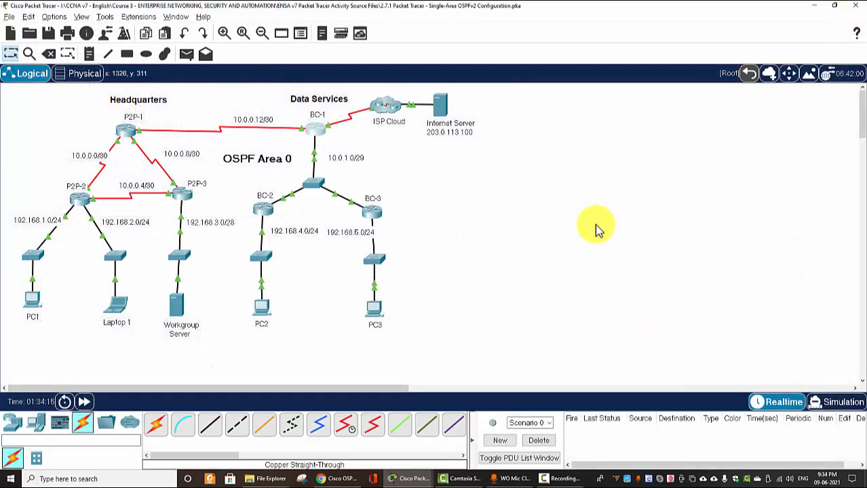